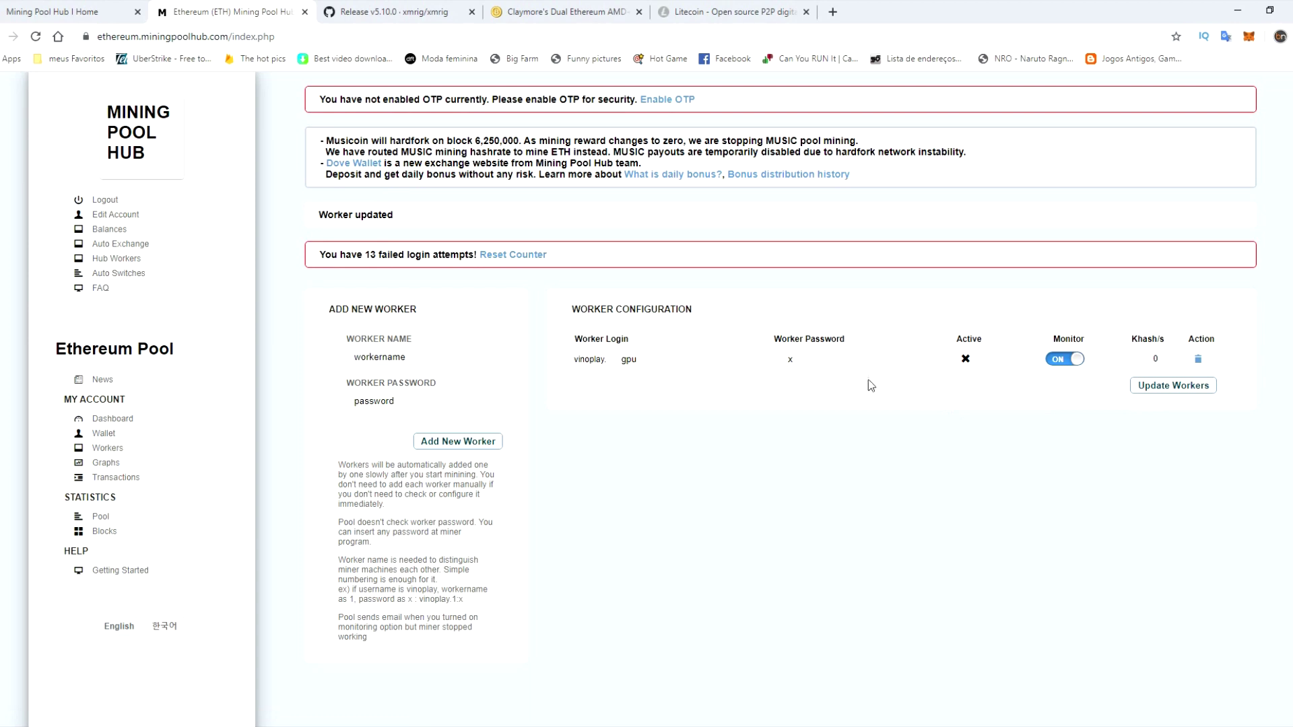
- Return to the Mining Pool Hub home page after saving the gpu worker
click(137, 132)
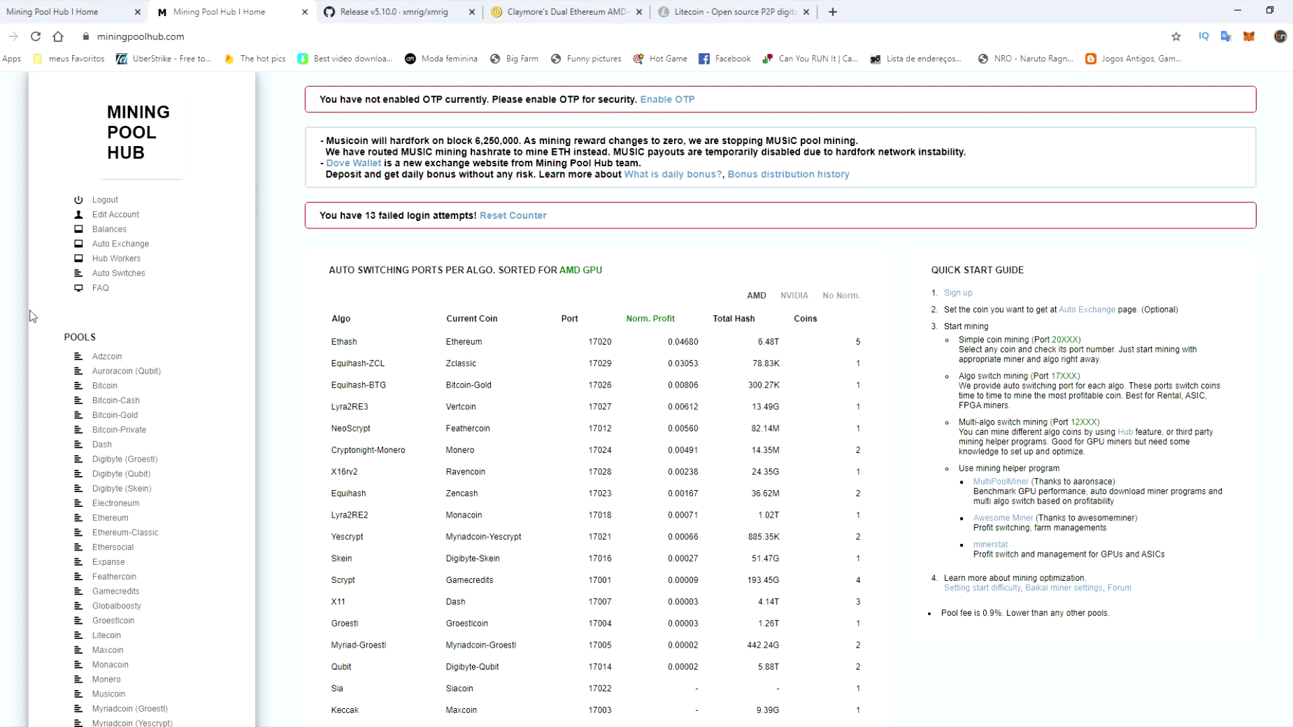
- Scroll down the home page to the Pools list
scroll(152, 414, down, 1)
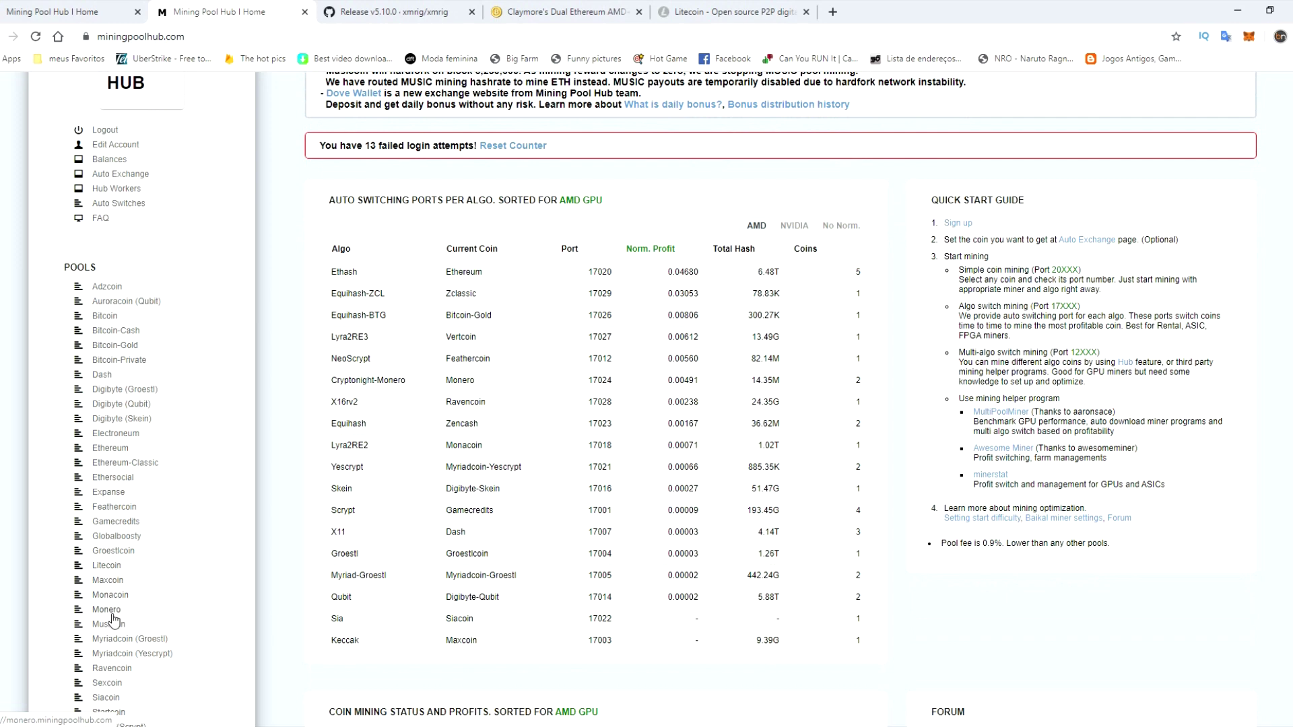
click(113, 613)
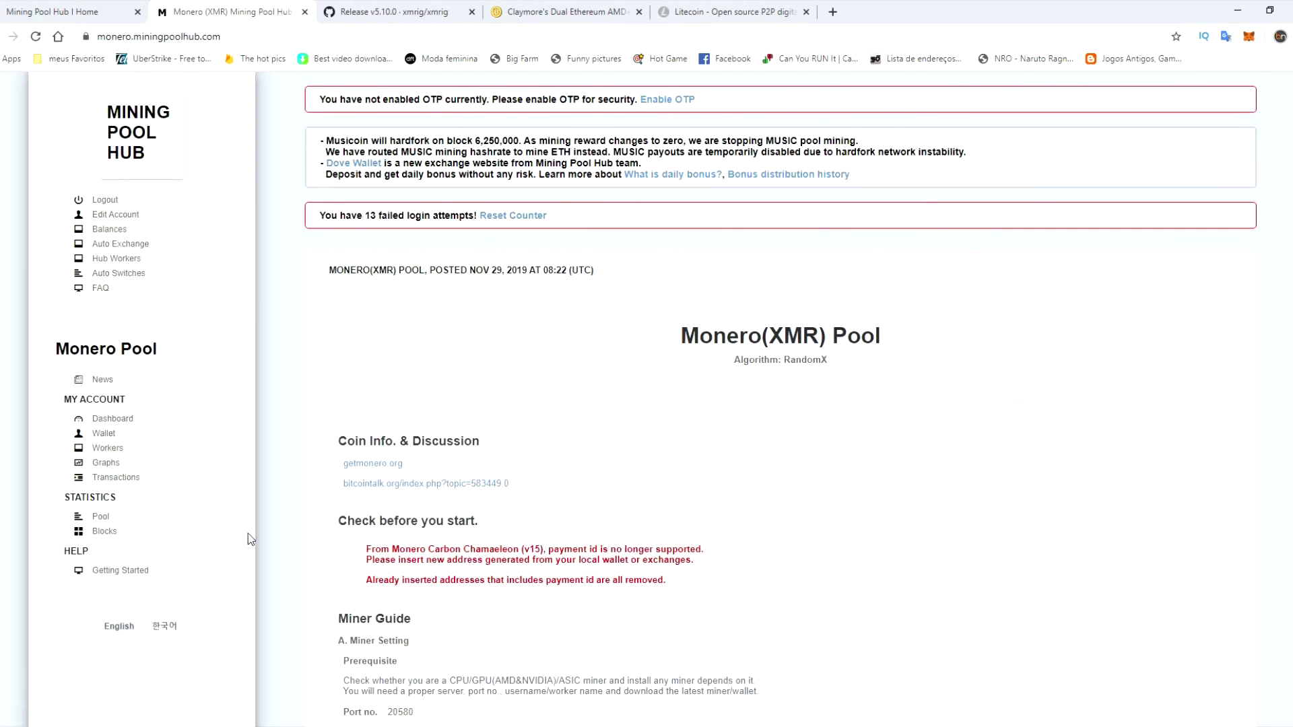
click(112, 451)
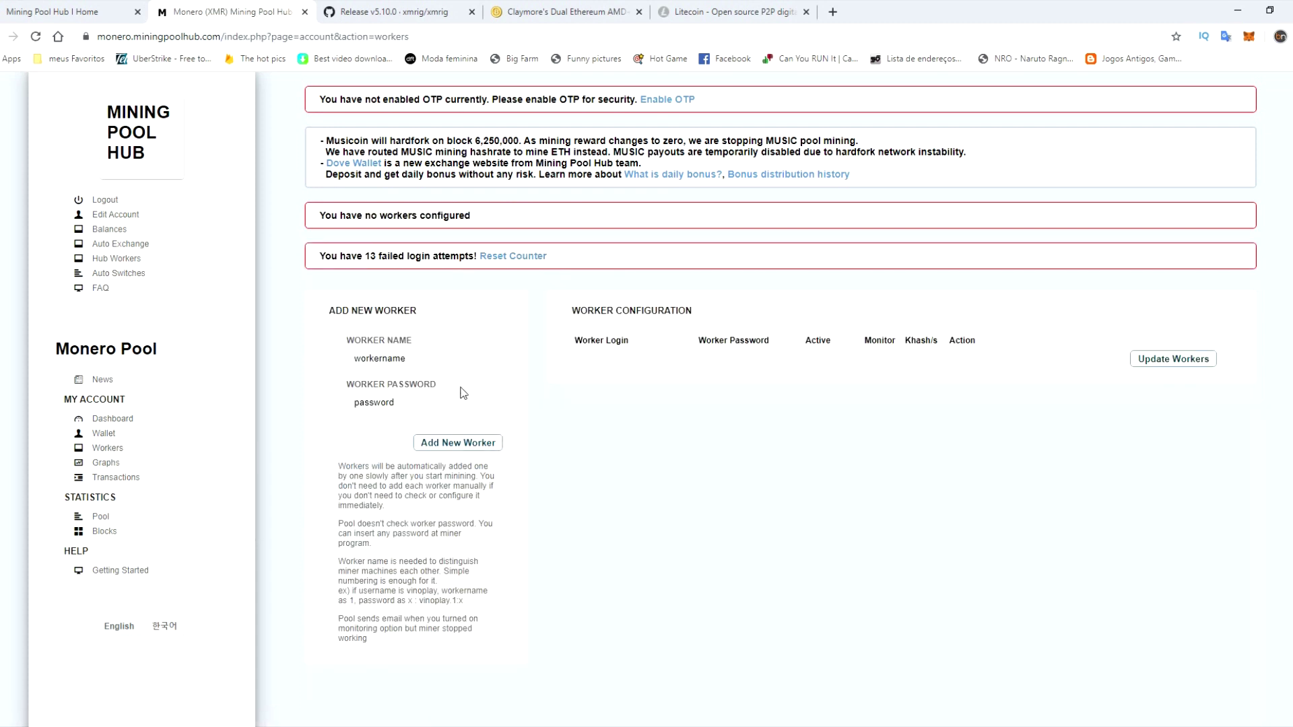
double_click(408, 360)
text(cpu)
double_click(420, 402)
text(x)
click(459, 362)
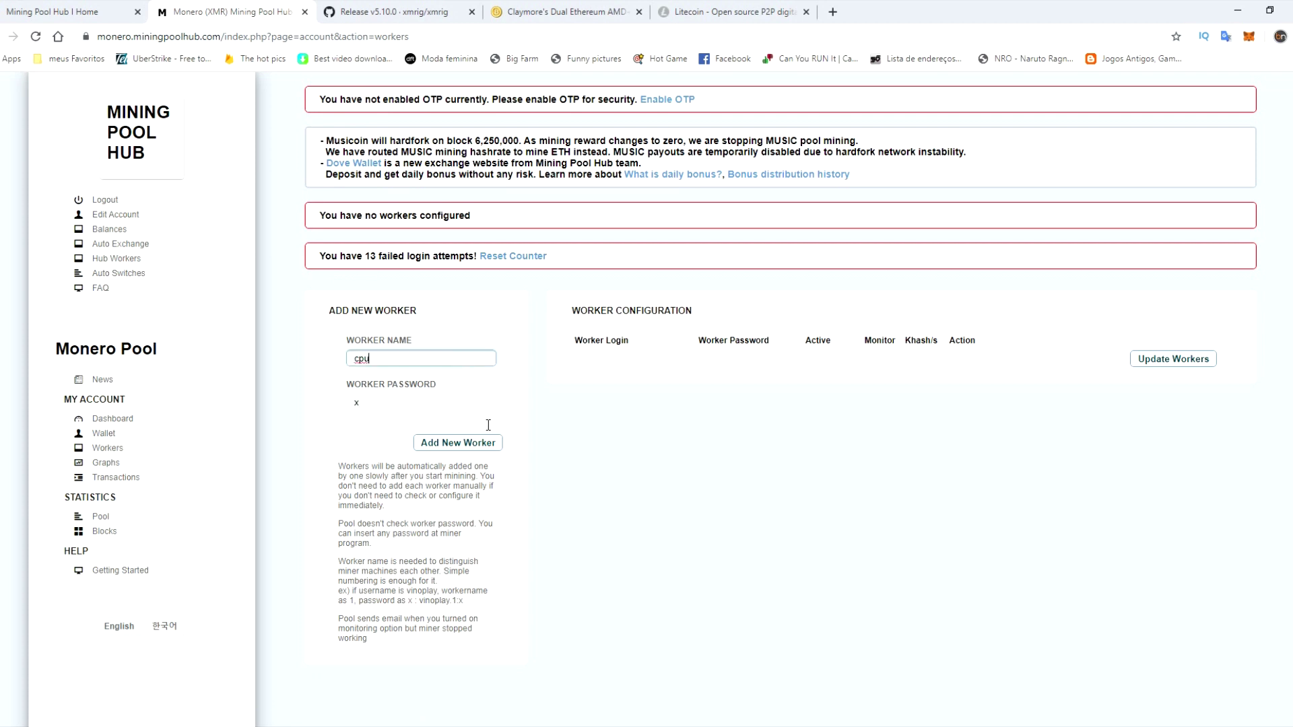
click(438, 444)
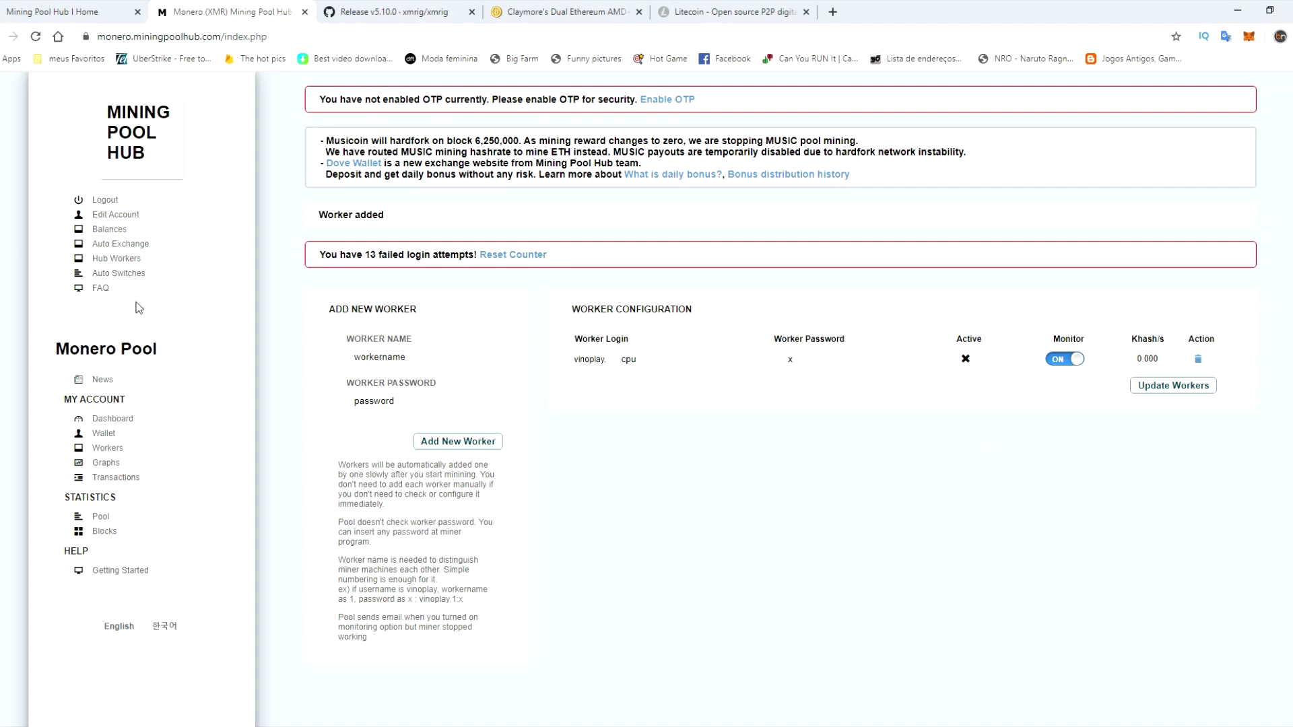
- On Auto Exchange, sort coins by Bittrex and keep Litecoin as the target coin
click(115, 247)
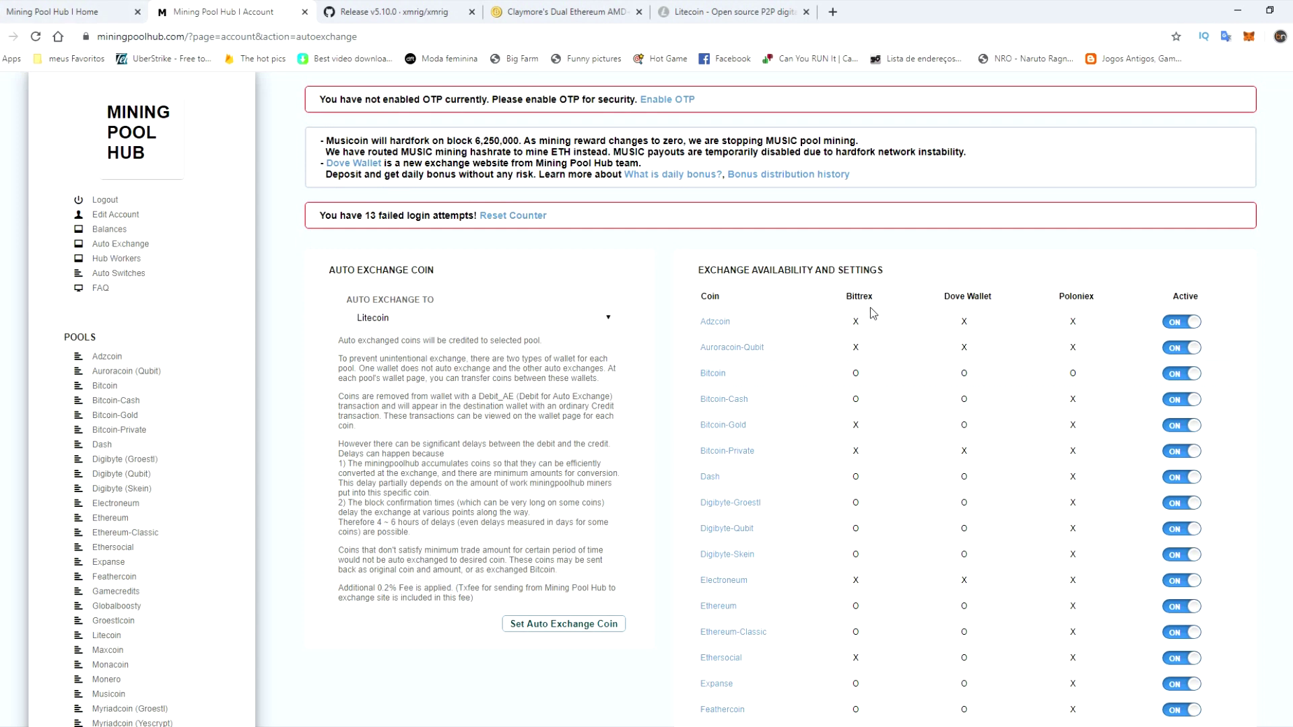
click(849, 299)
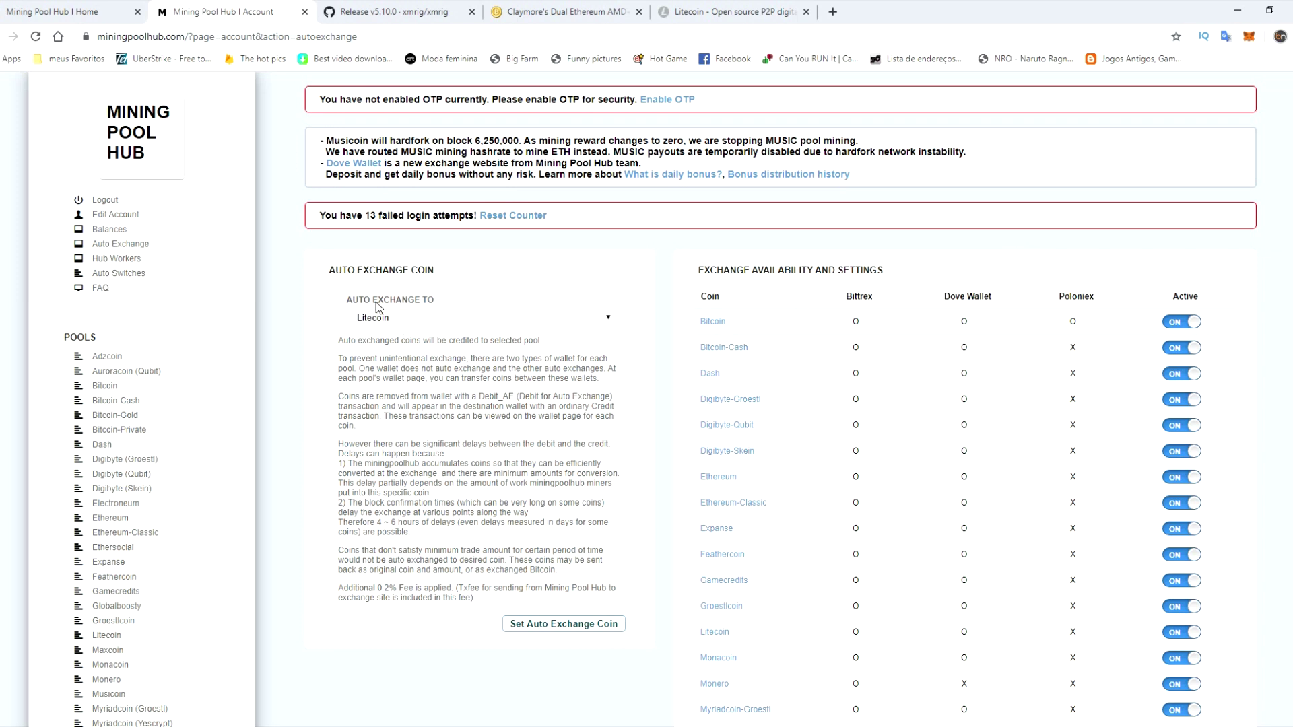
click(404, 317)
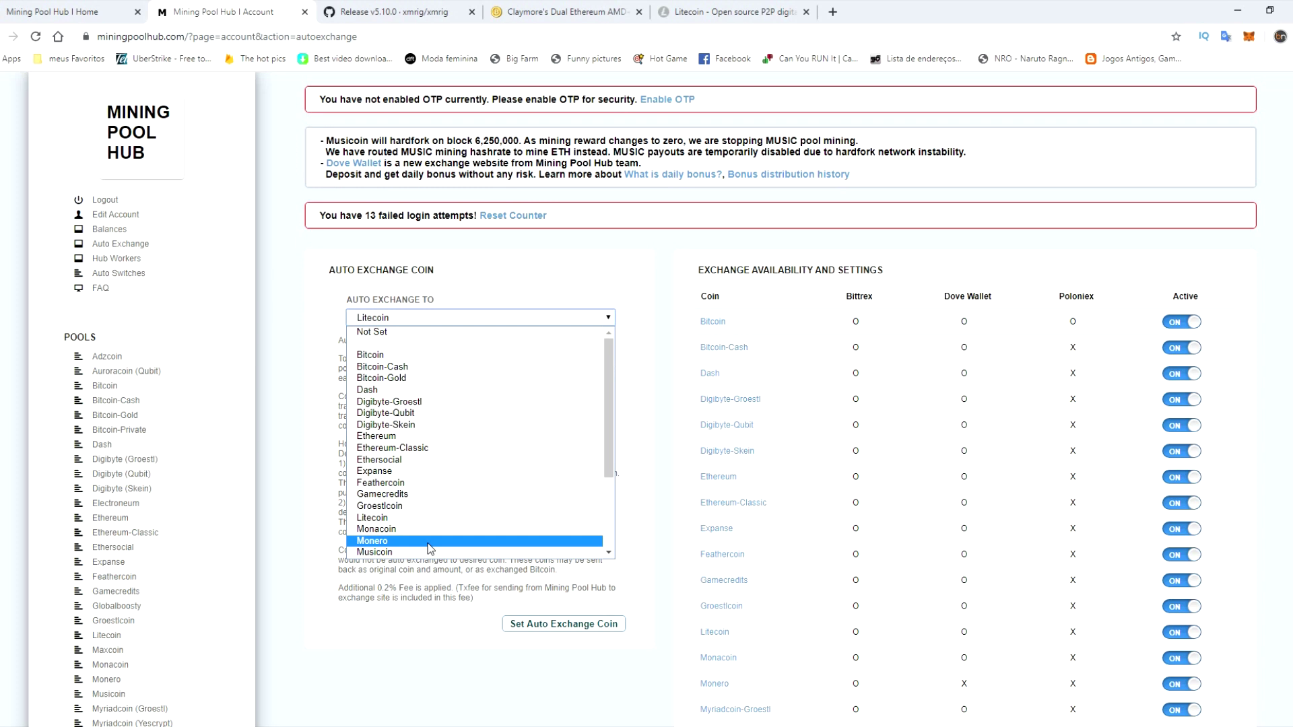
scroll(505, 462, down, 3)
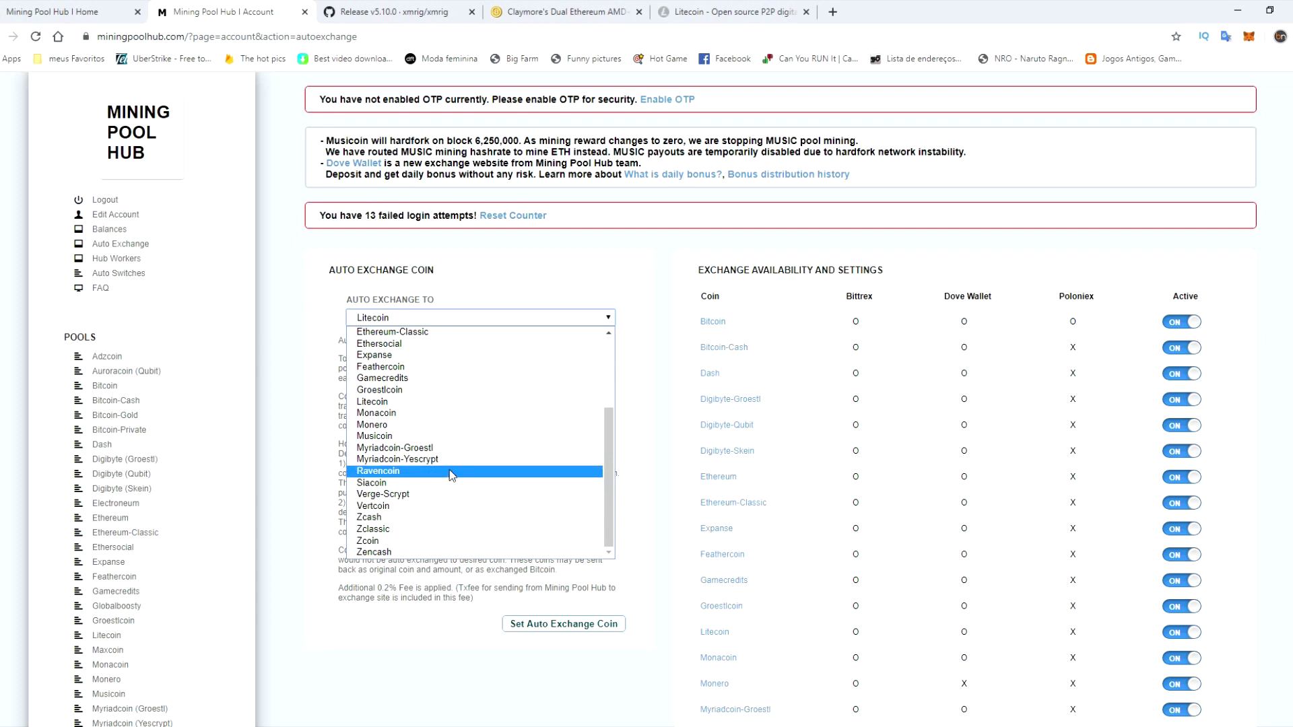
scroll(449, 470, up, 3)
click(427, 519)
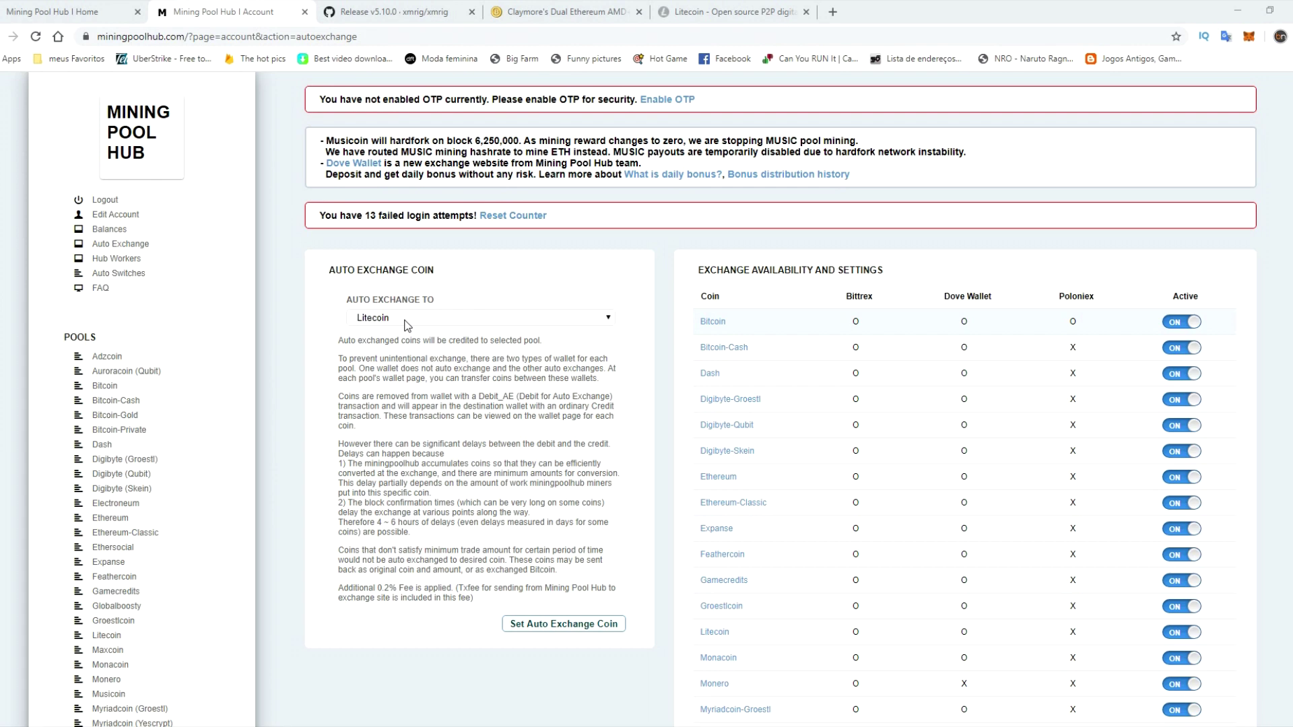
- Switch off Monero's auto-exchange and save the settings
scroll(912, 355, down, 2)
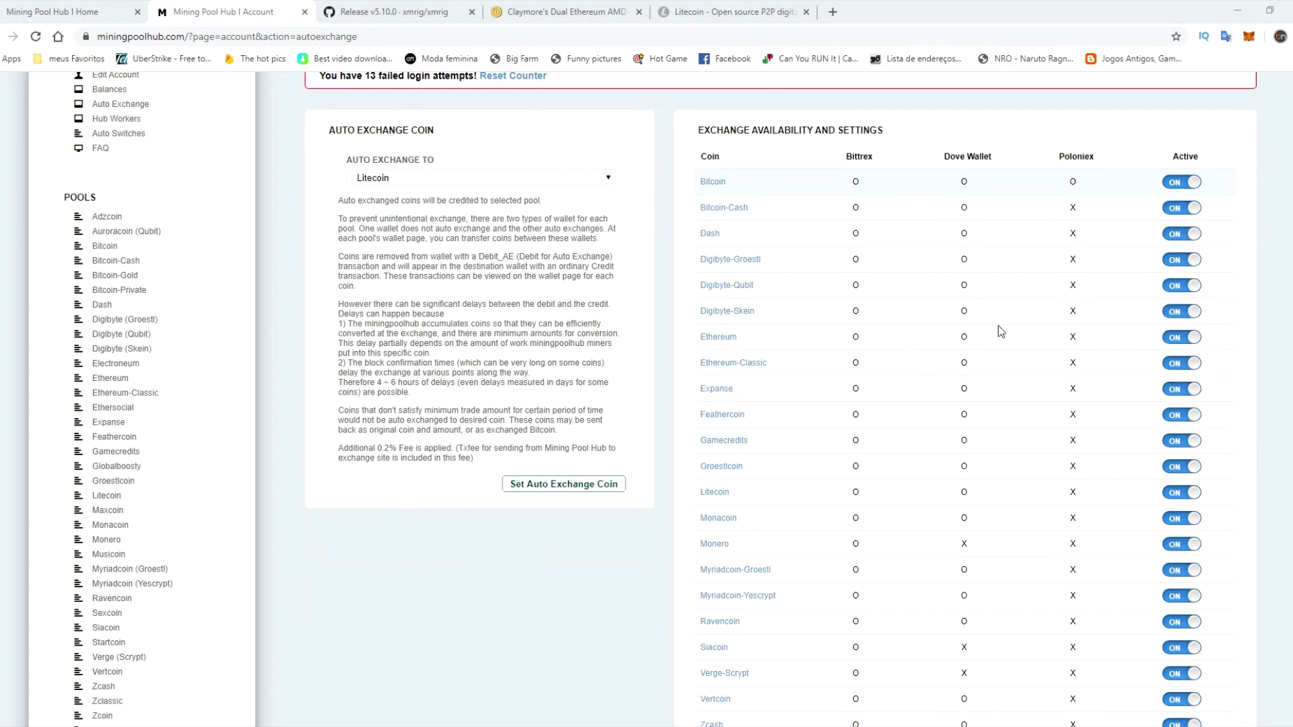
scroll(846, 331, down, 4)
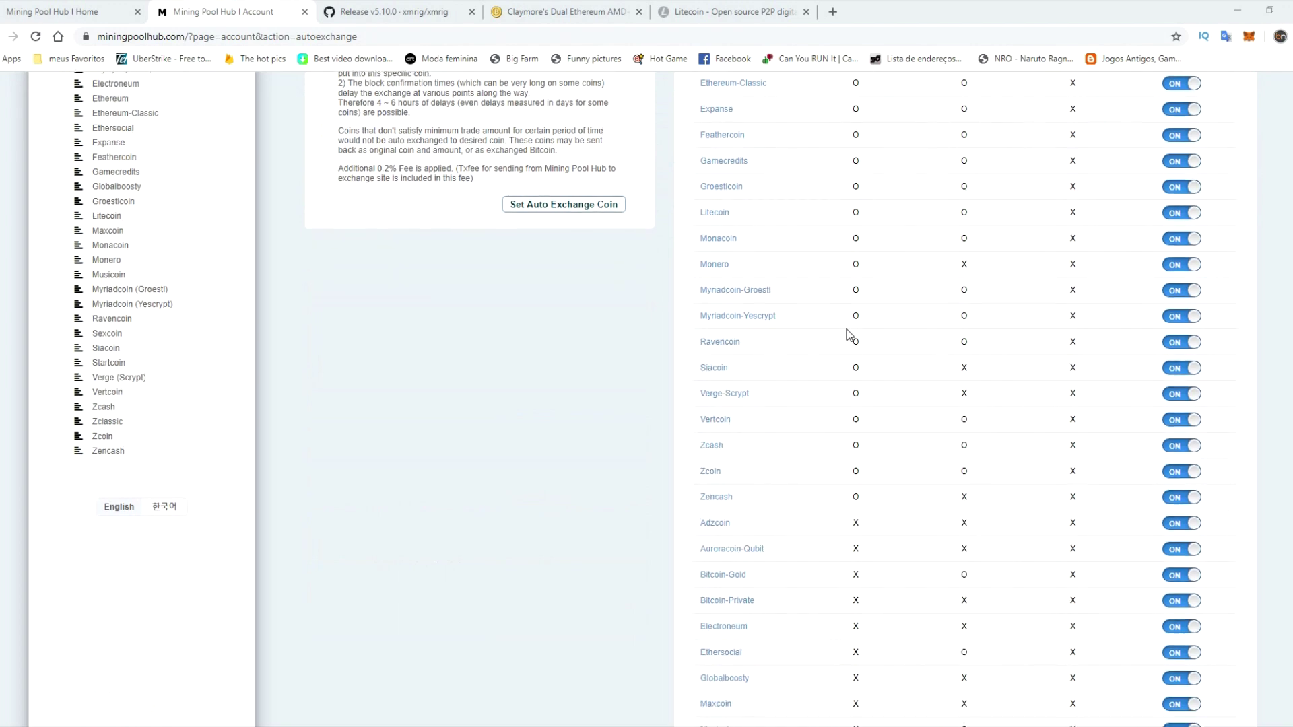
scroll(846, 330, up, 6)
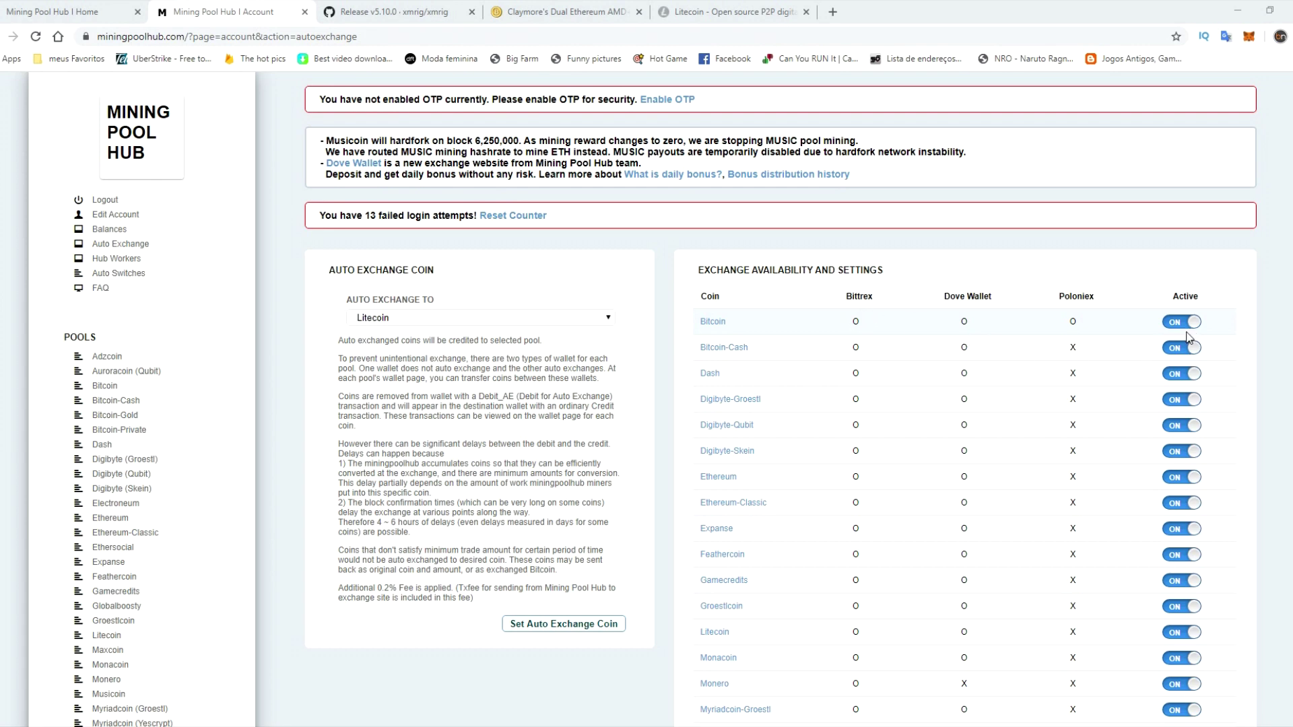
scroll(1205, 460, down, 2)
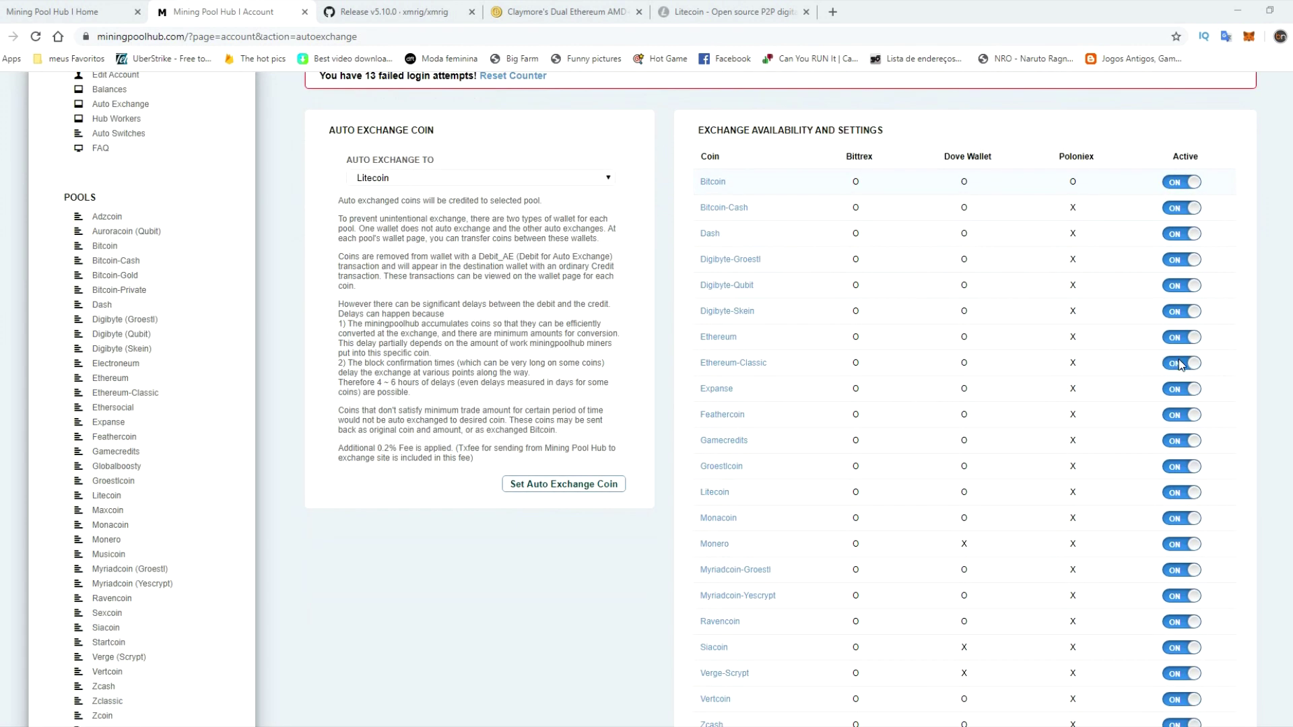
scroll(854, 589, down, 6)
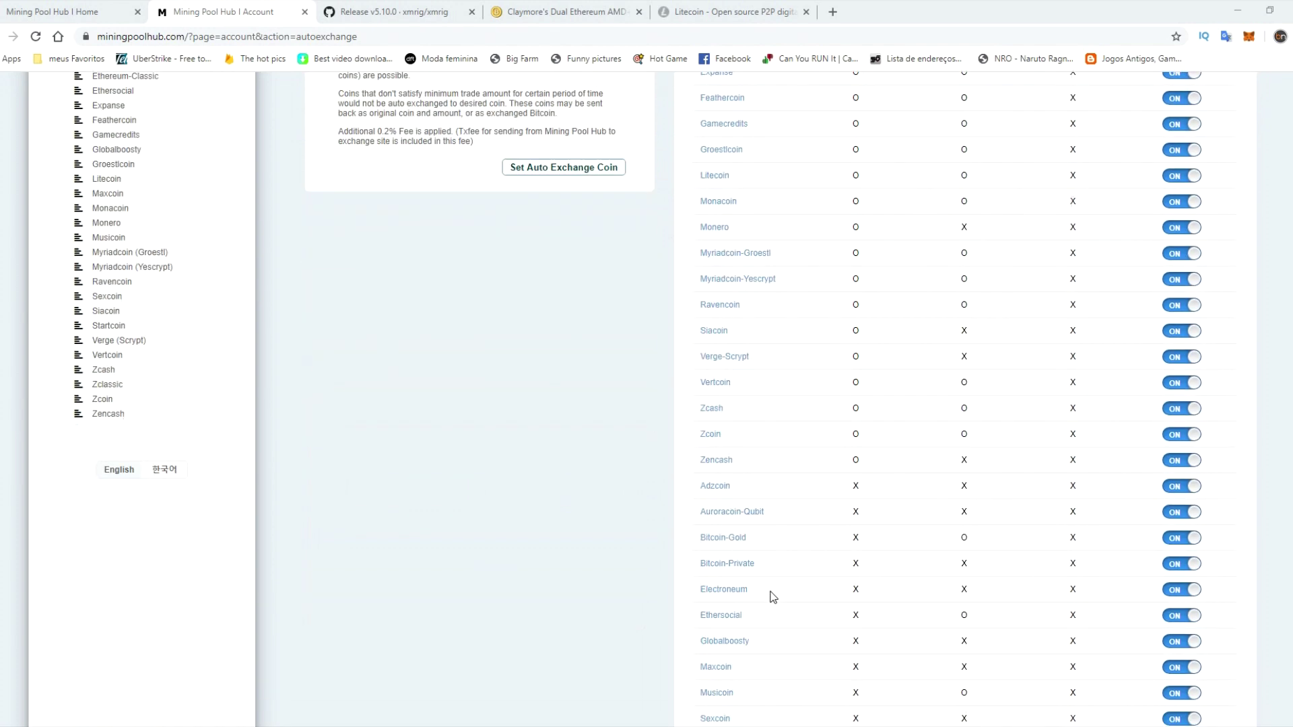
scroll(793, 566, down, 1)
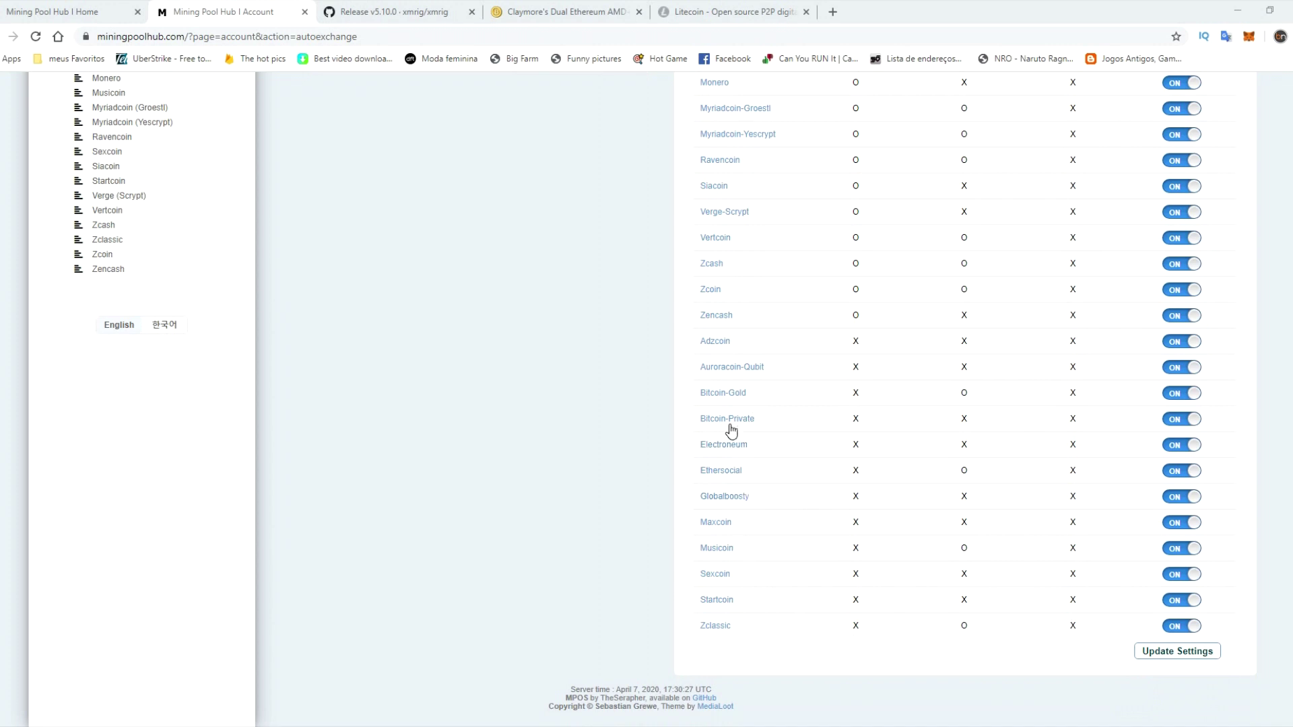
scroll(733, 429, up, 2)
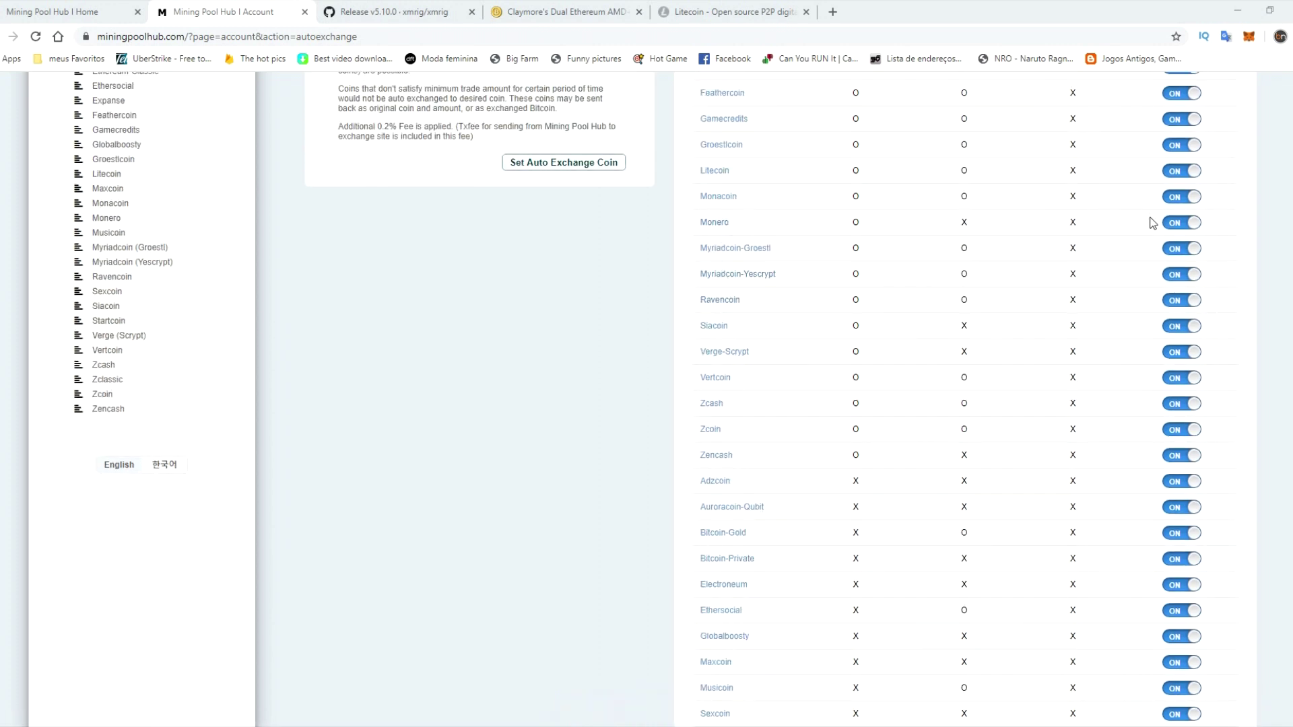
click(1183, 223)
scroll(1261, 335, down, 2)
click(1177, 650)
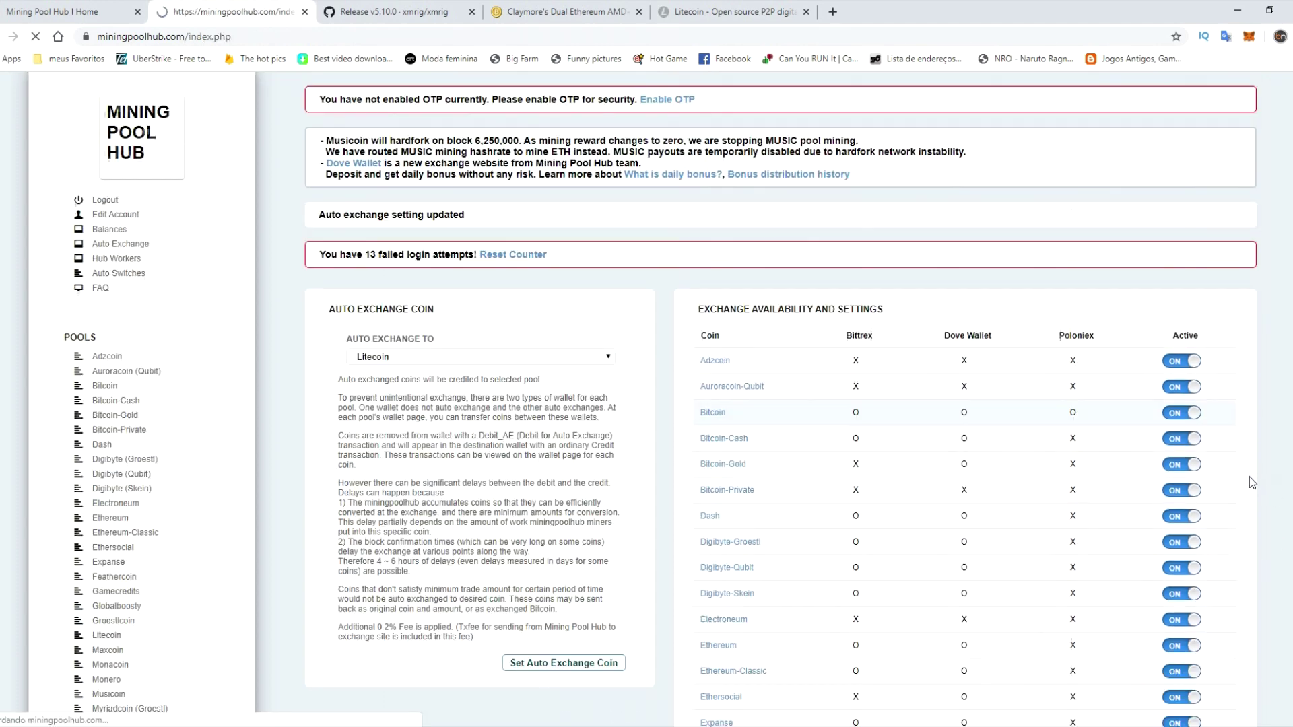
- Switch Monero's auto-exchange back on and save the settings again
scroll(1249, 476, down, 1)
scroll(1250, 466, down, 3)
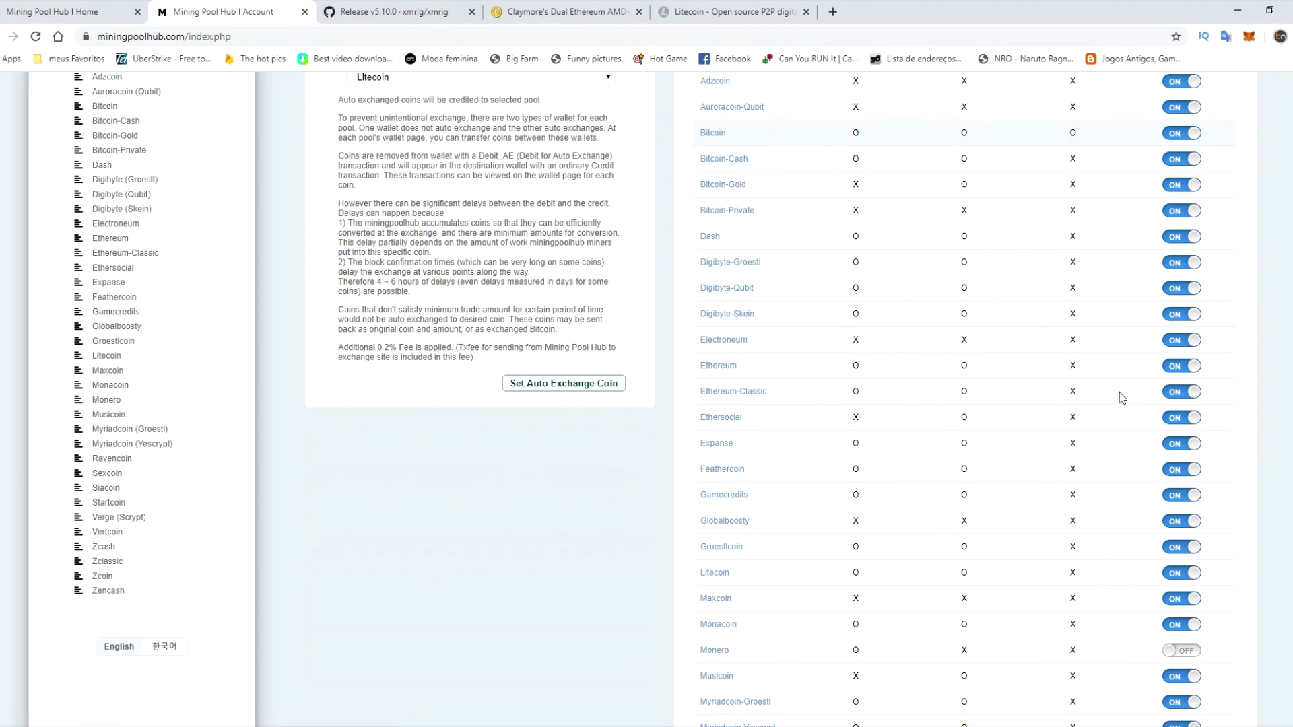
scroll(724, 326, up, 2)
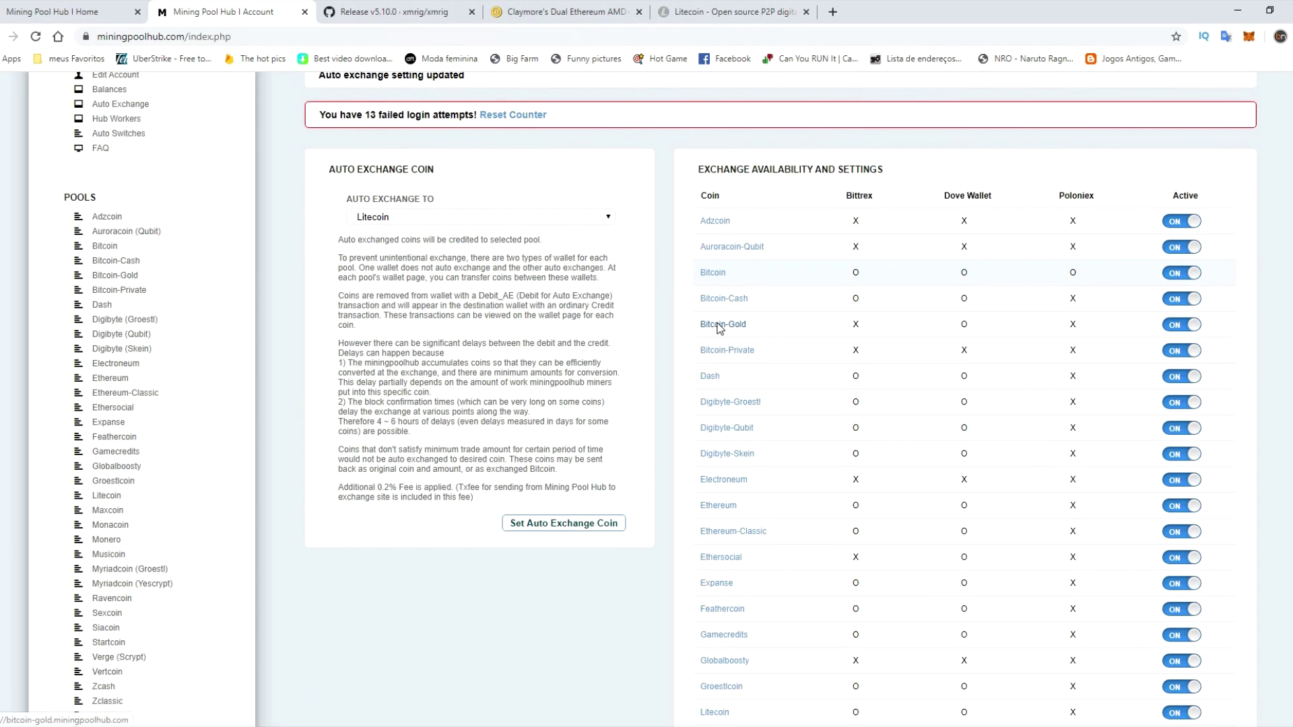
scroll(960, 402, down, 7)
click(1179, 289)
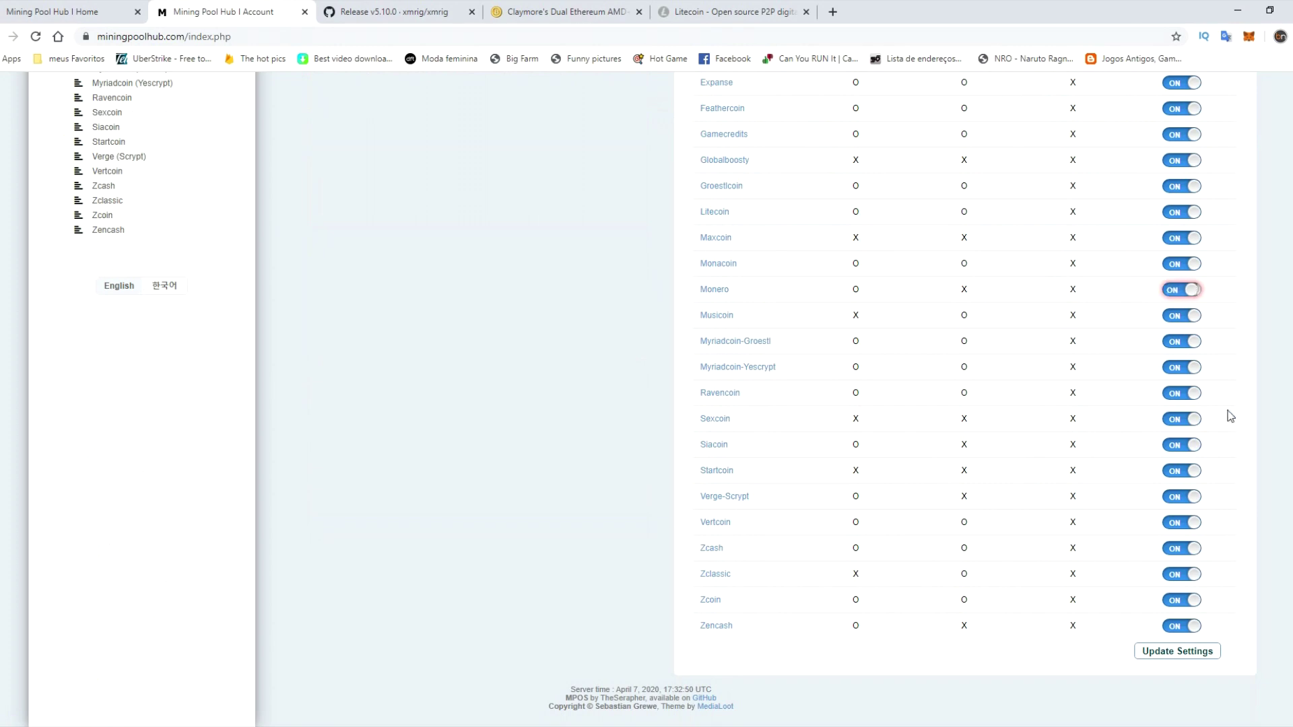
click(1179, 649)
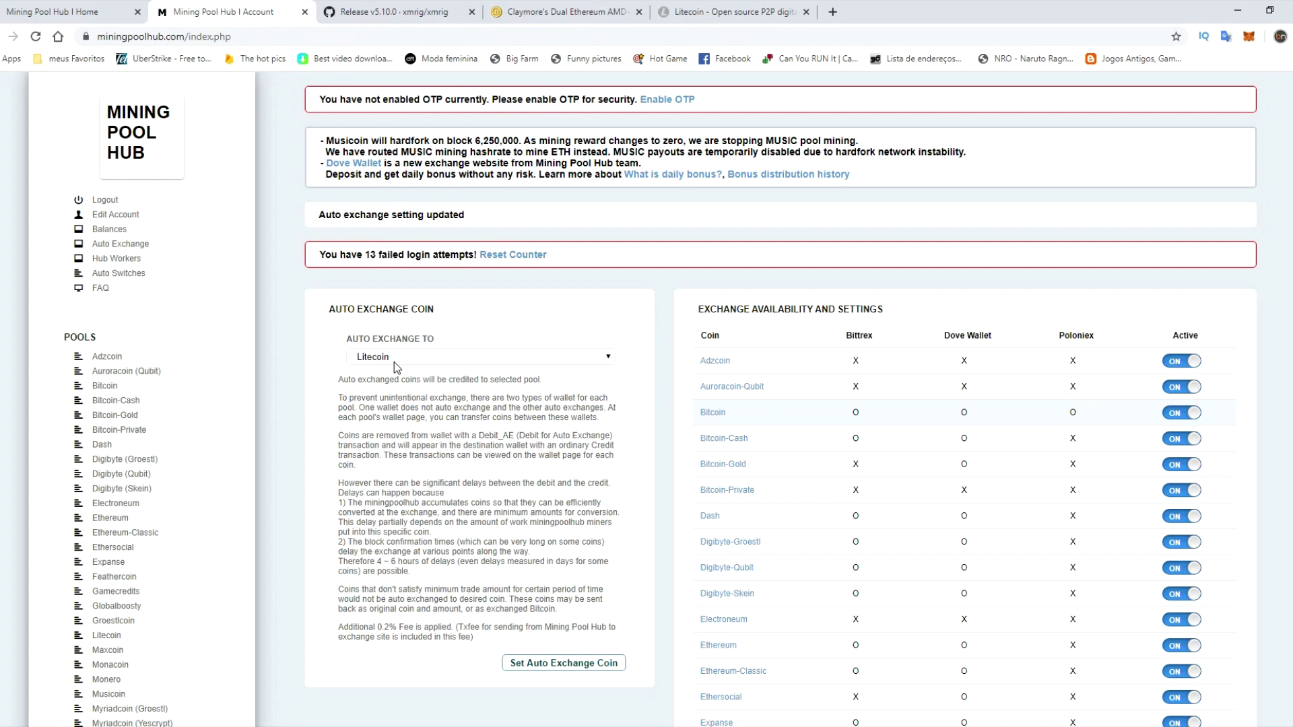
- View the coin balances and open Manage Wallet for the Litecoin pool
click(109, 230)
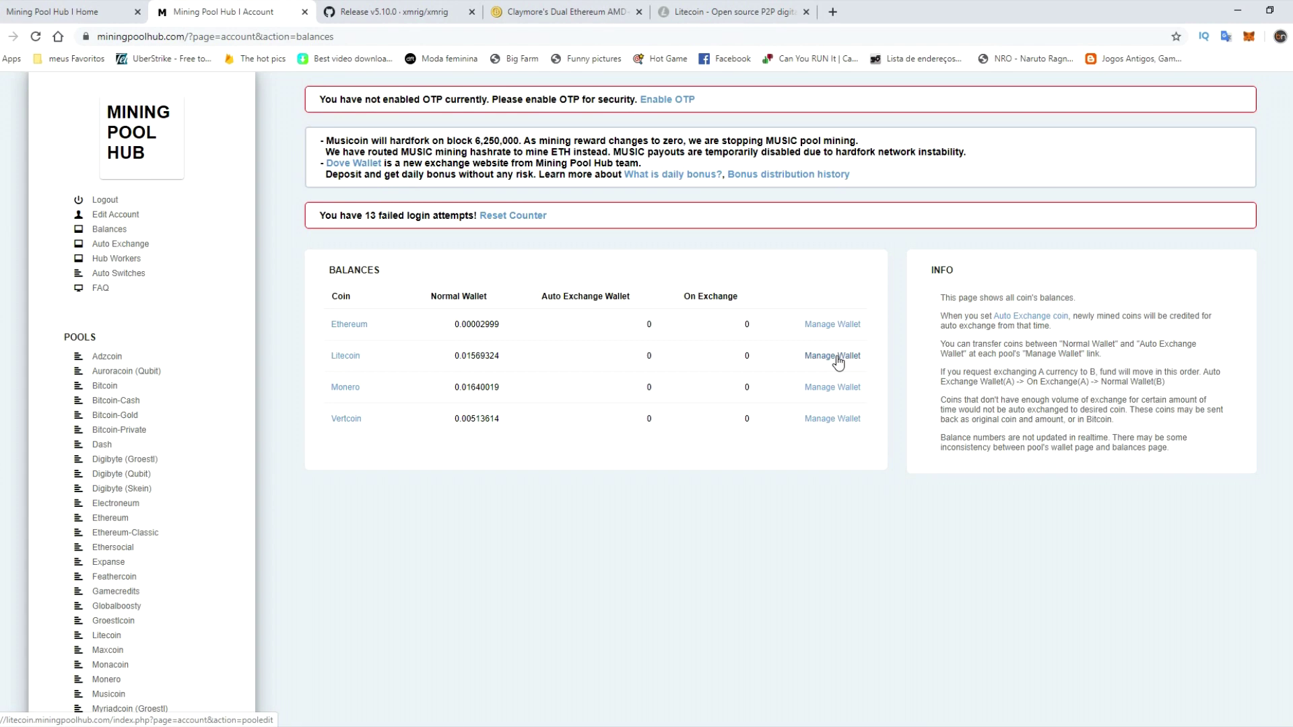
click(837, 357)
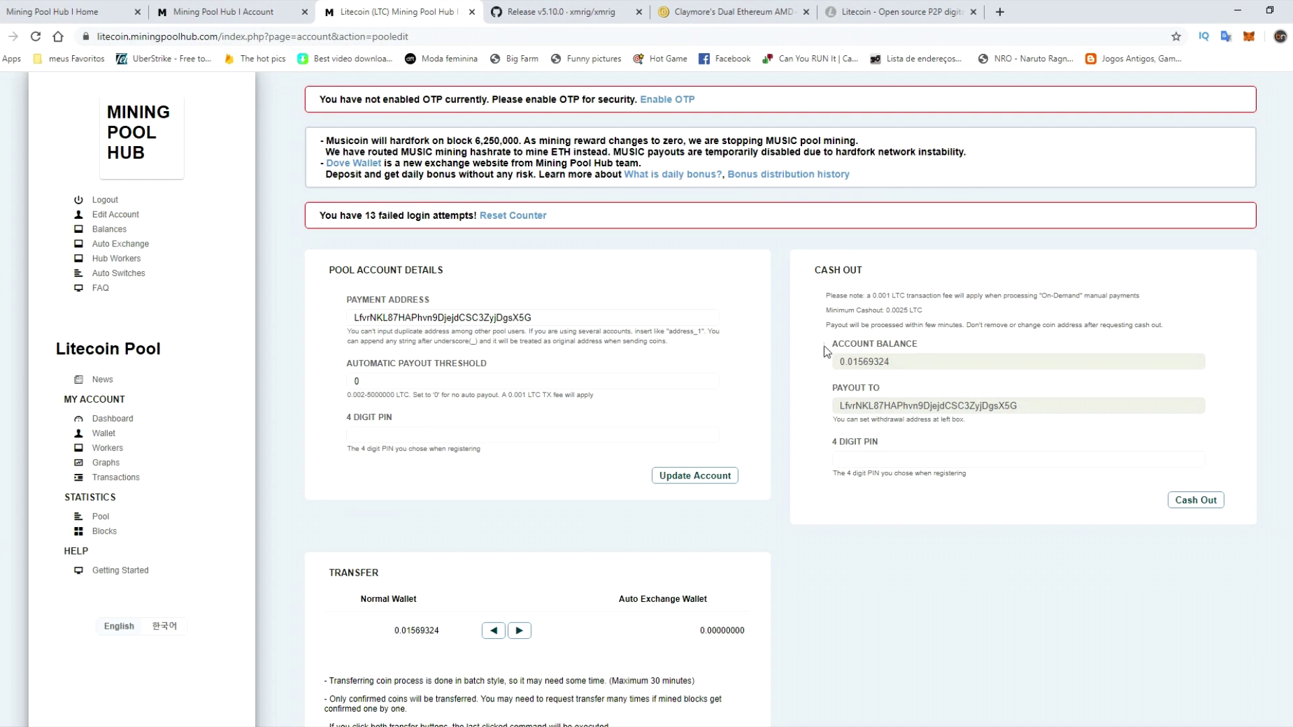
- Replace the pool's Payment Address with the Litecoin receive address copied from Exodus
double_click(409, 319)
key(ctrl+c)
key(alt+Tab)
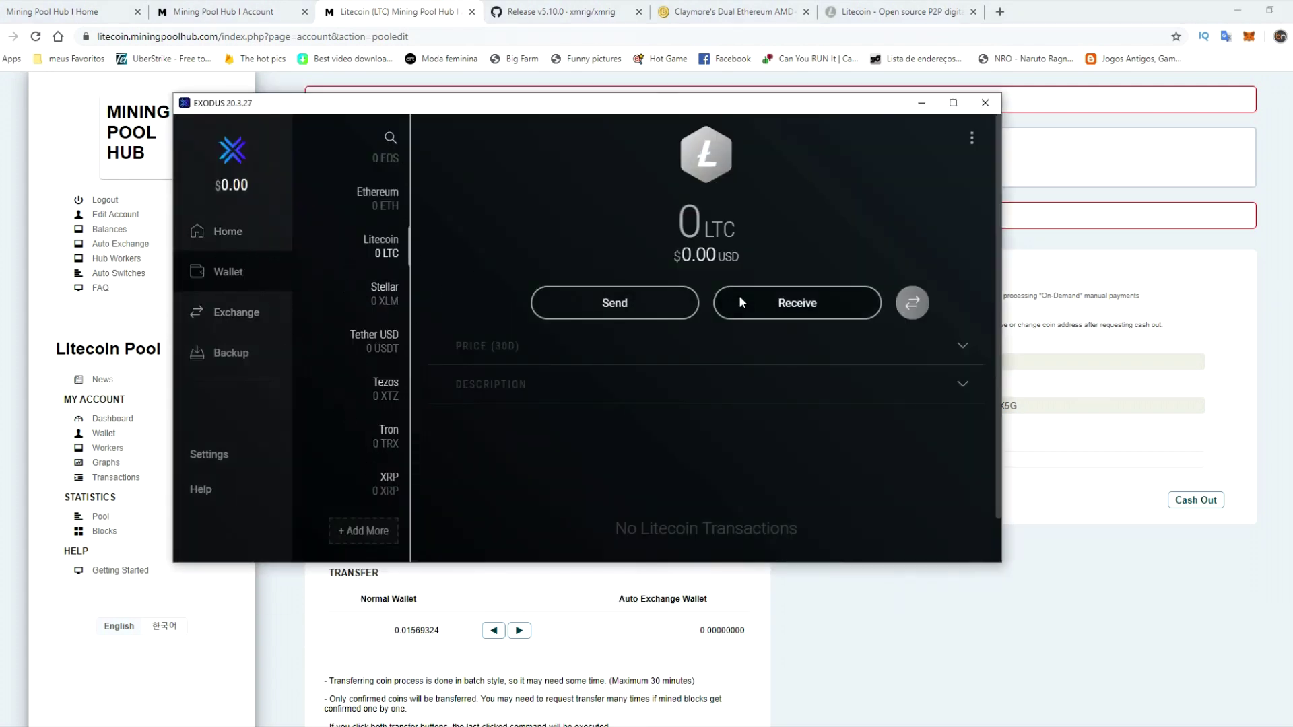
click(792, 303)
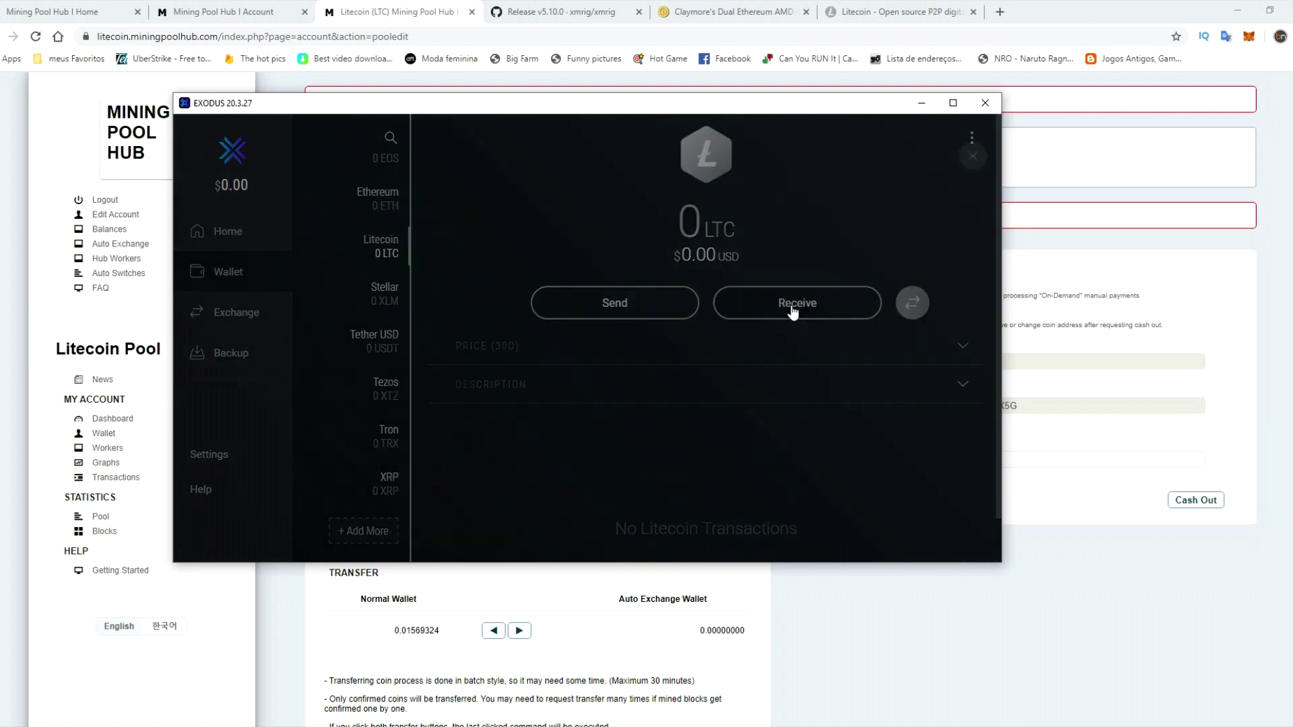
click(922, 103)
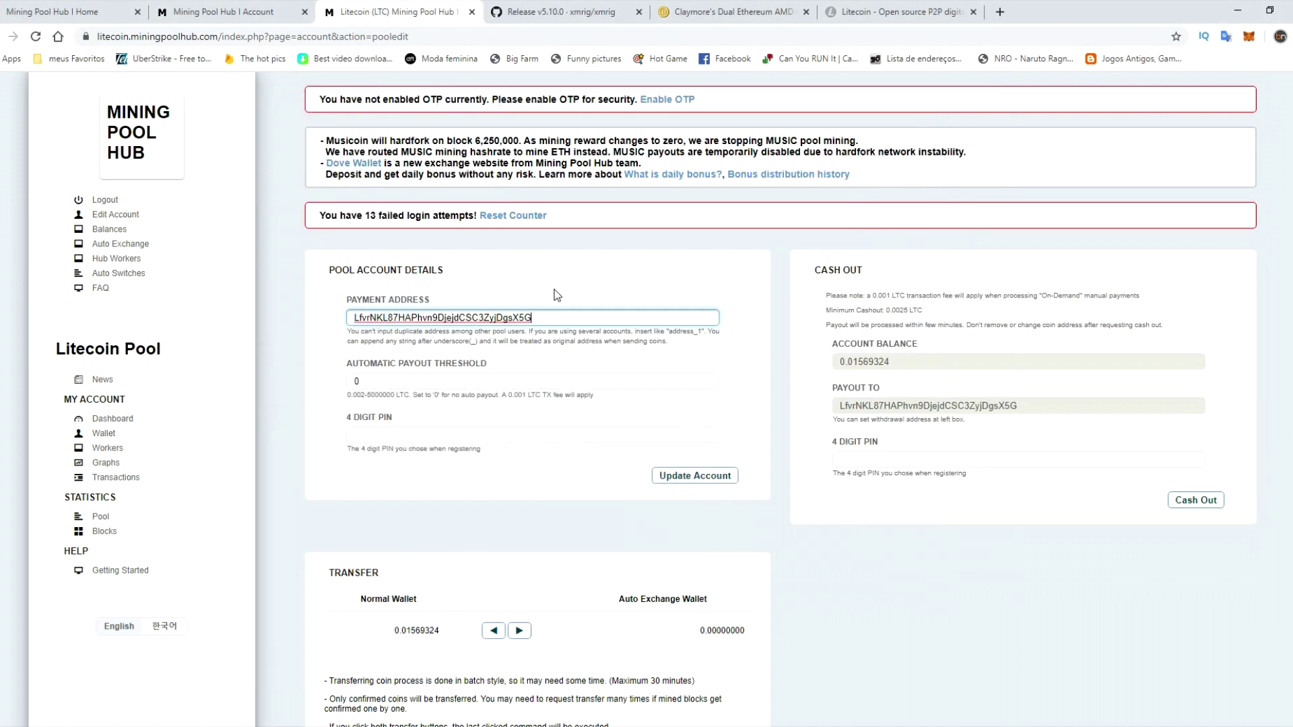
key(ctrl+v)
click(376, 381)
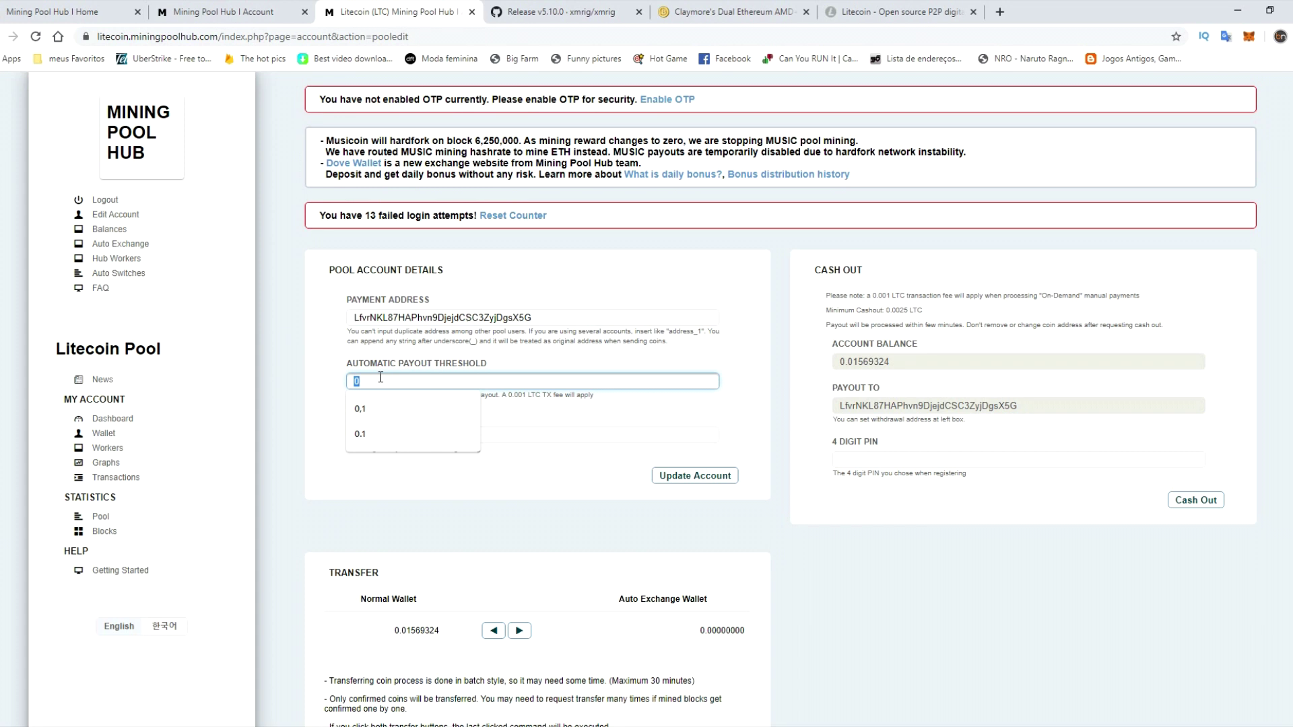
- Set the automatic payout threshold to 0.1, enter the 4-digit PIN, and update the account
text(0,1)
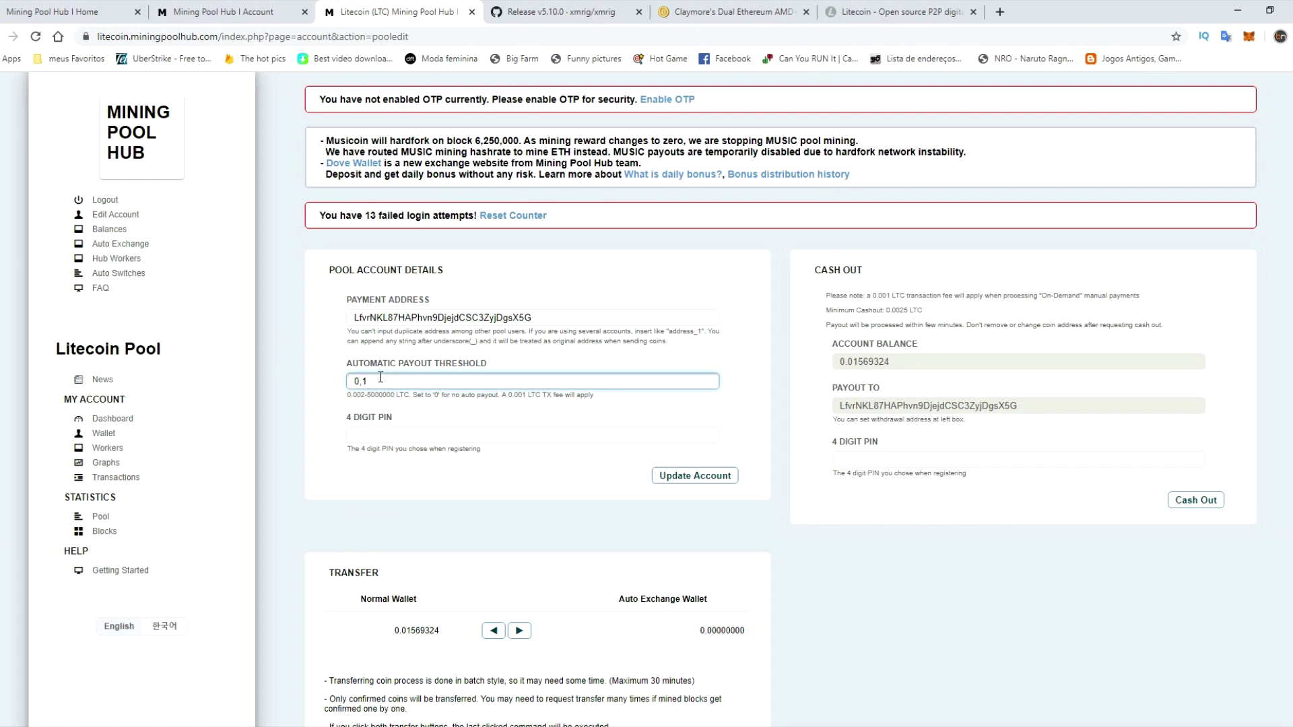
key(BackSpace)
key(BackSpace)
text(.5)
key(BackSpace)
key(BackSpace)
text(,1)
click(389, 455)
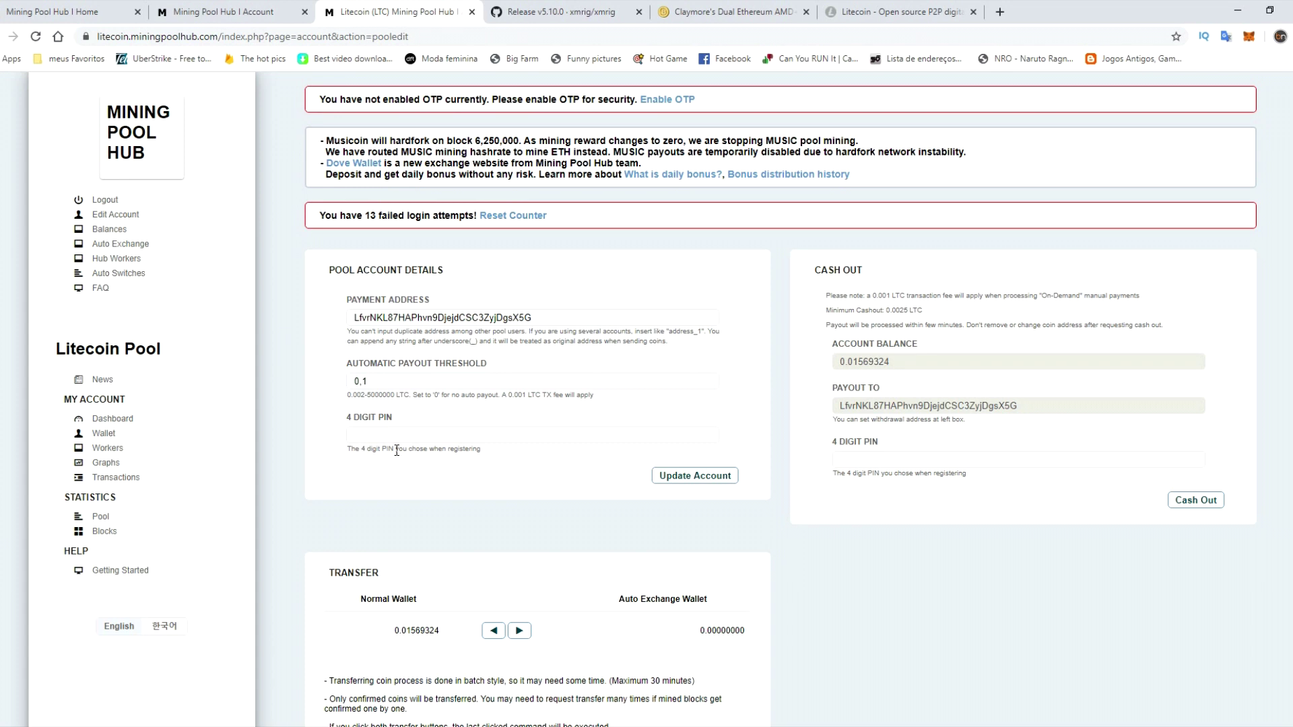
click(461, 432)
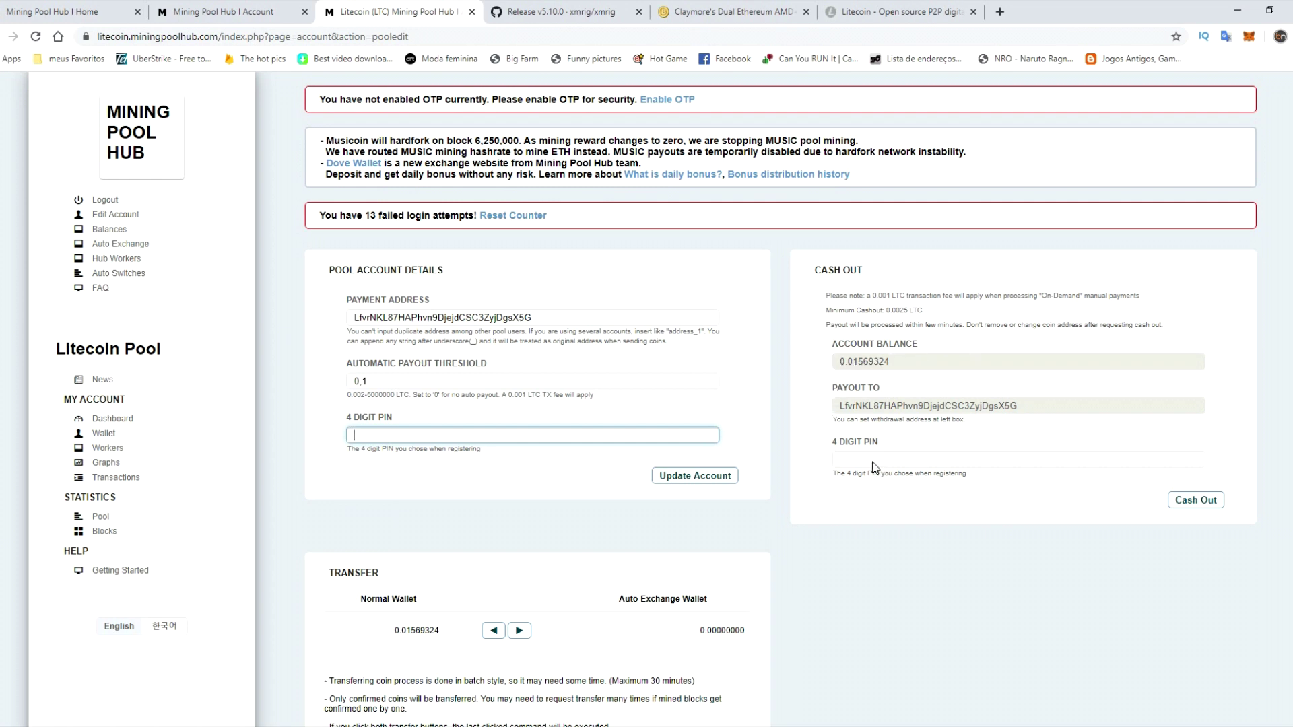
click(389, 381)
click(392, 432)
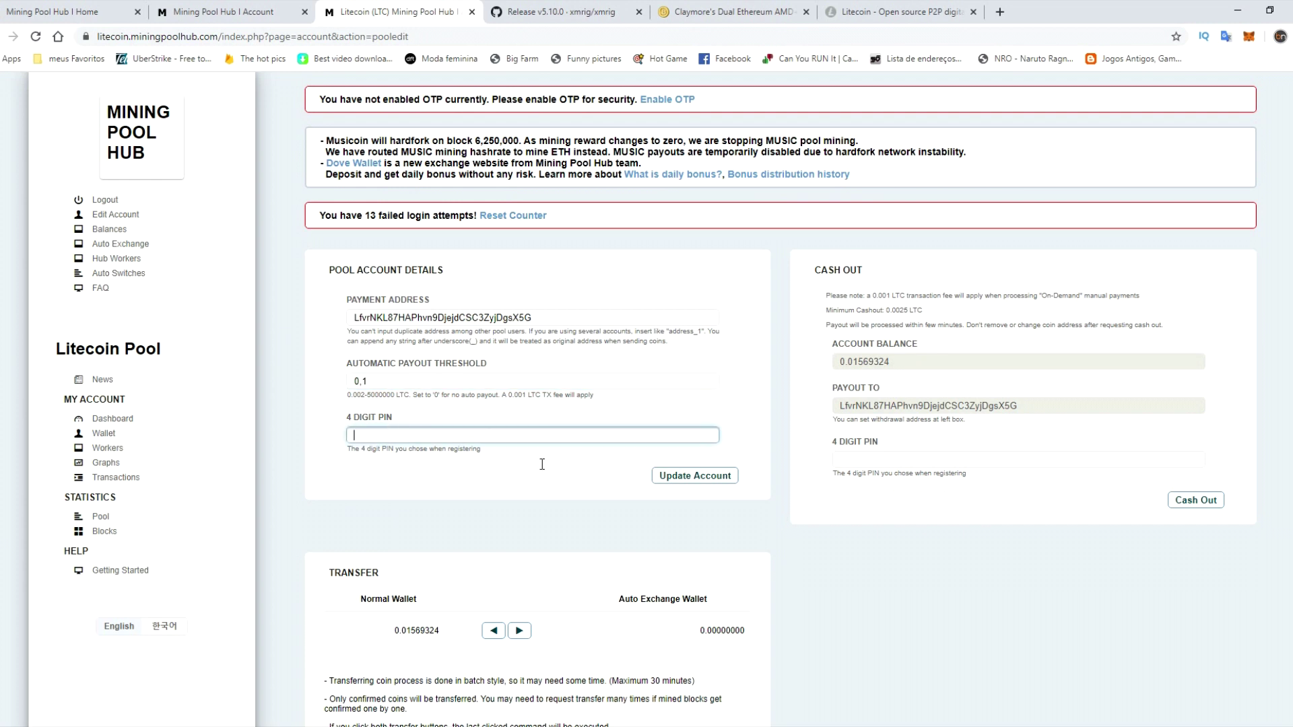
text(1234)
click(682, 476)
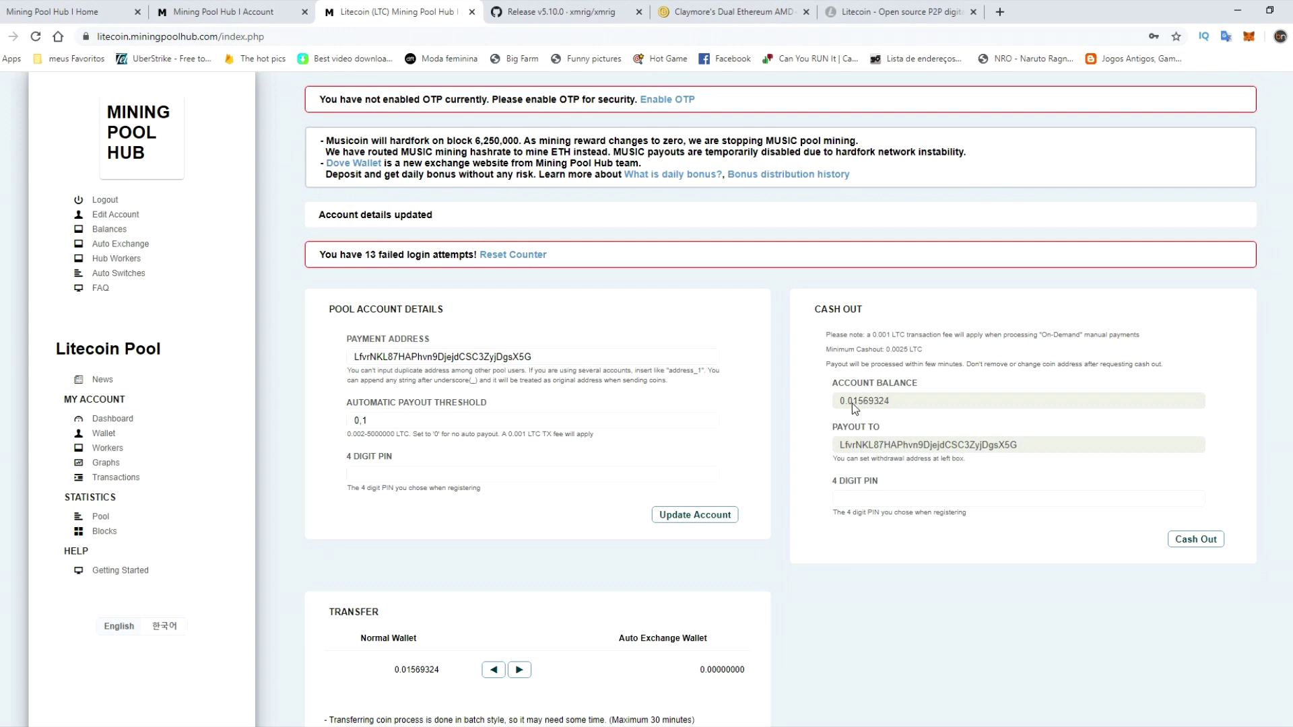
- Return to the Mining Pool Hub home page, then view the xmrig v5.10.0 GitHub release page
click(870, 497)
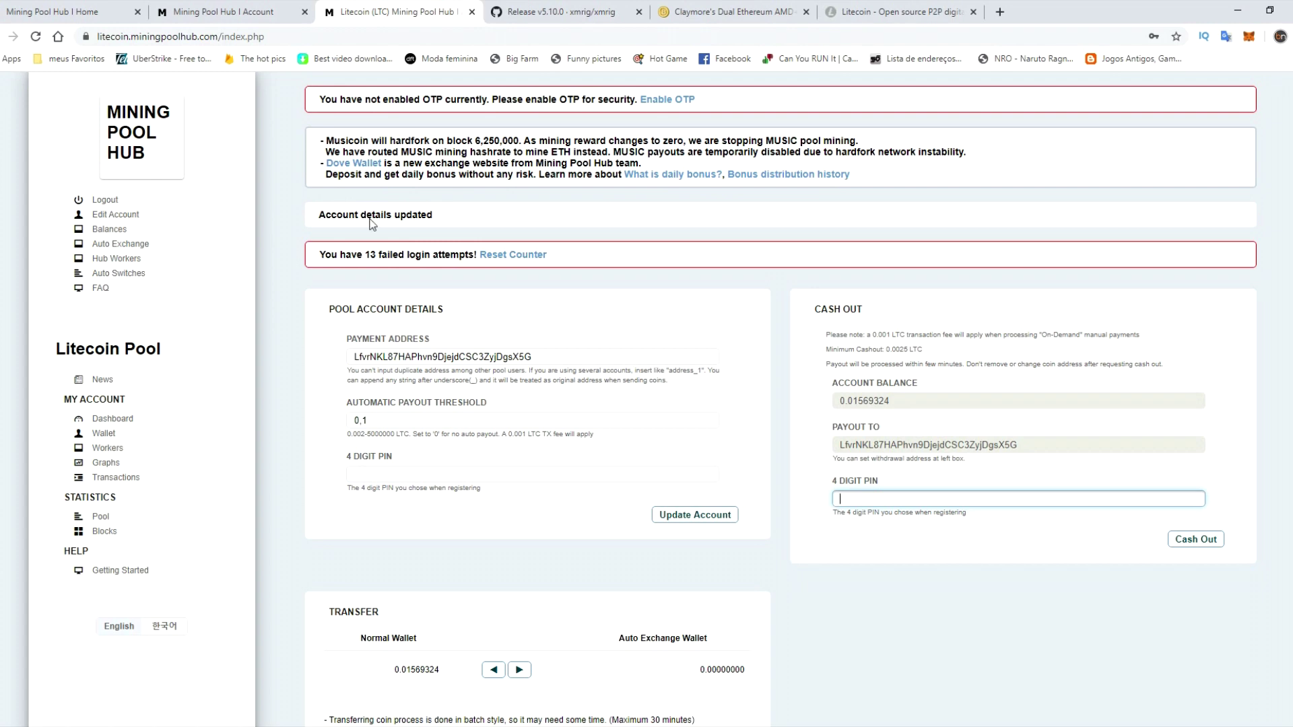
click(150, 146)
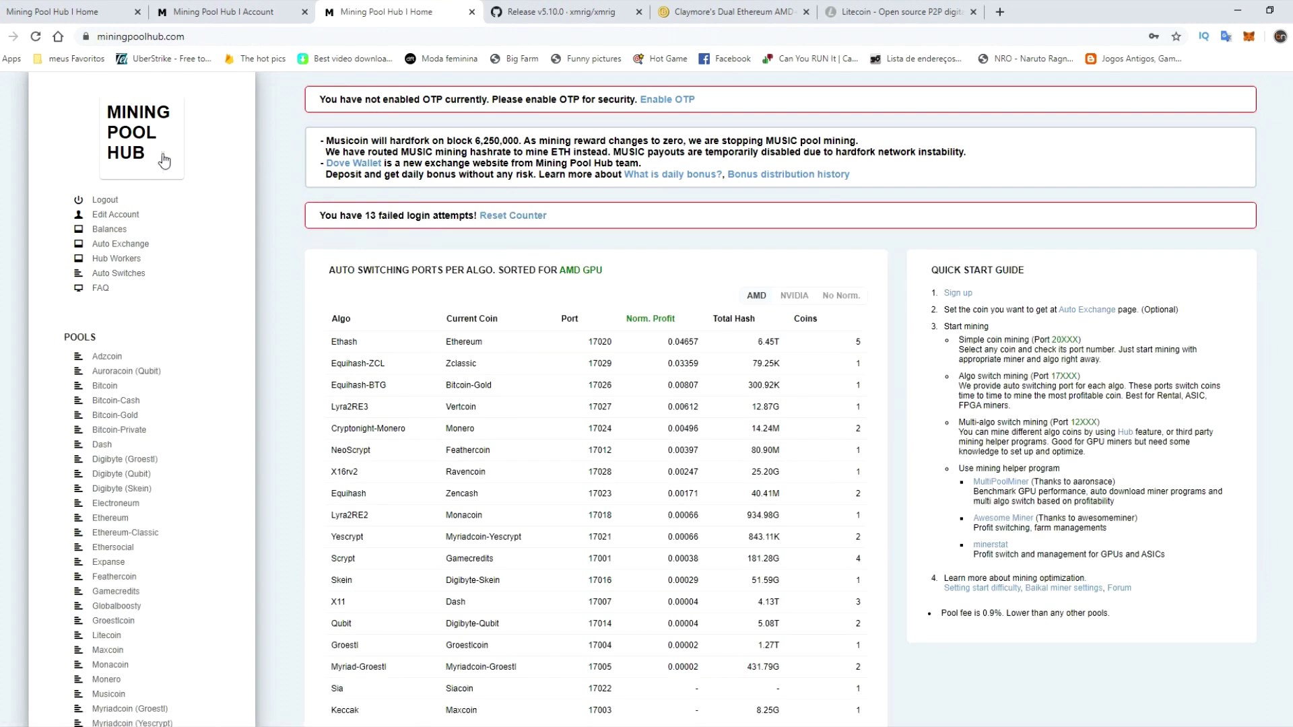
click(596, 14)
scroll(280, 306, up, 12)
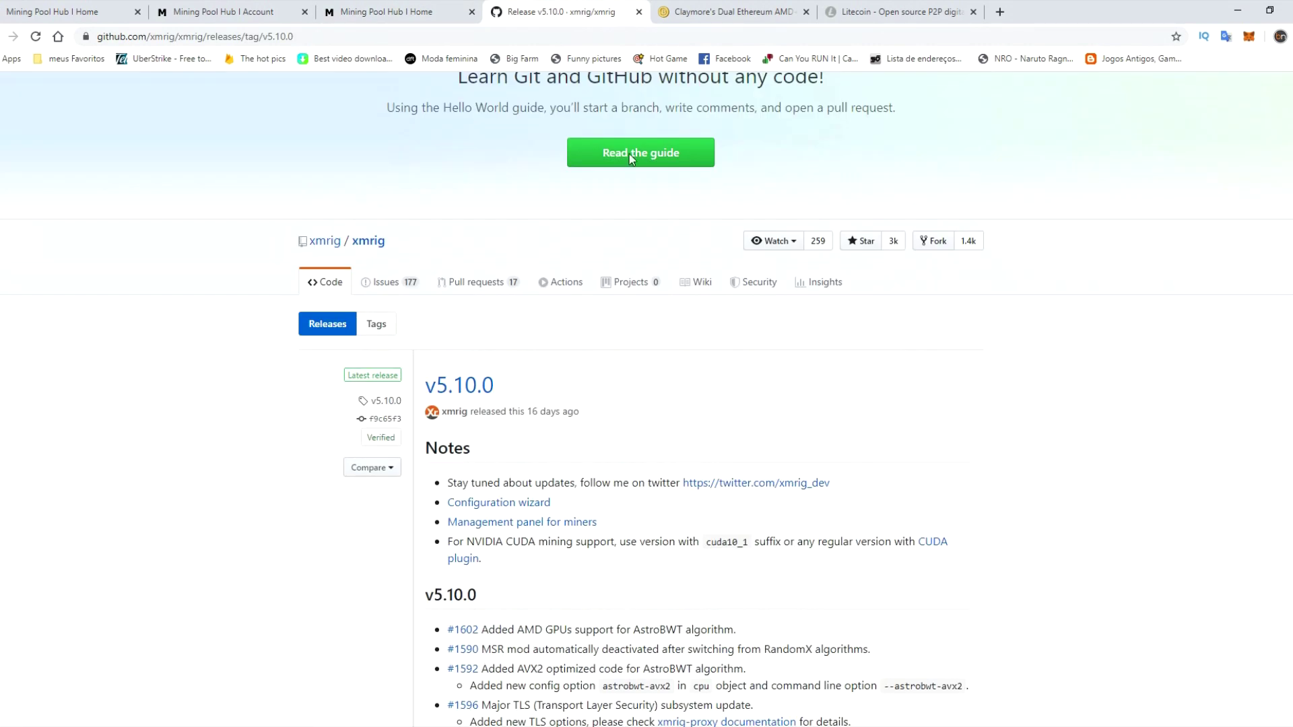
click(728, 12)
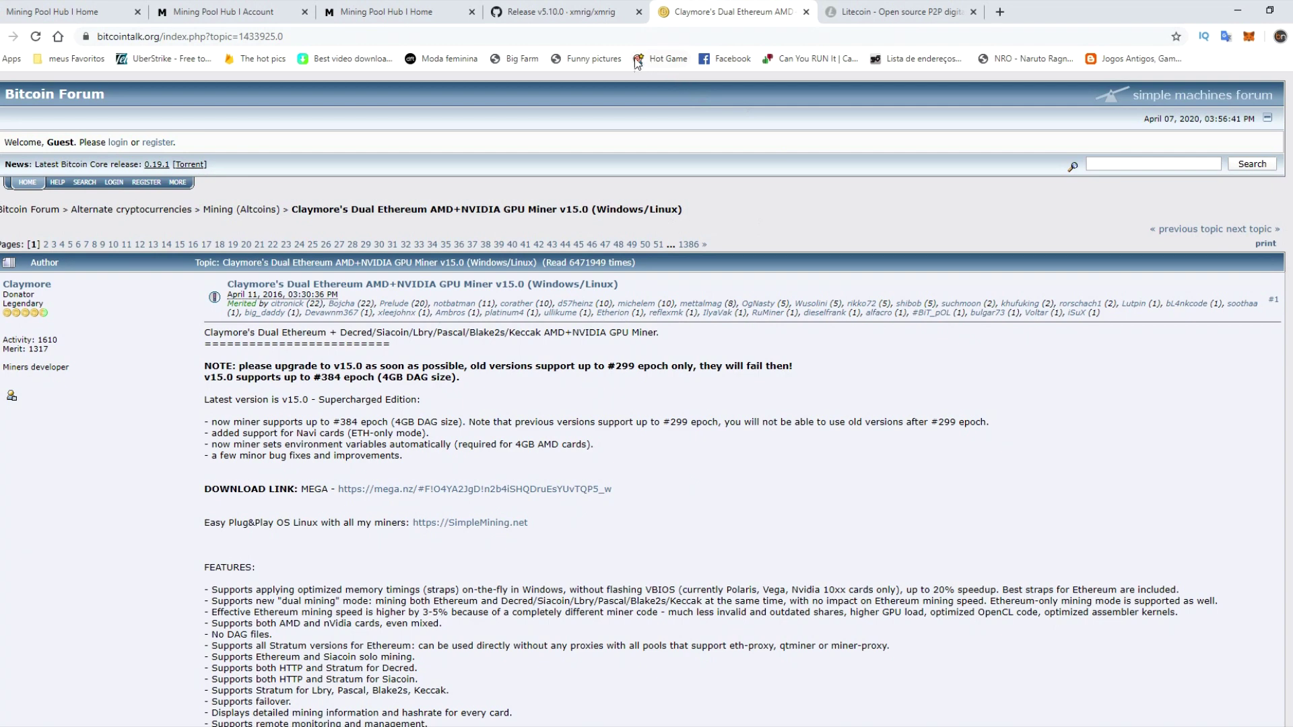
click(583, 11)
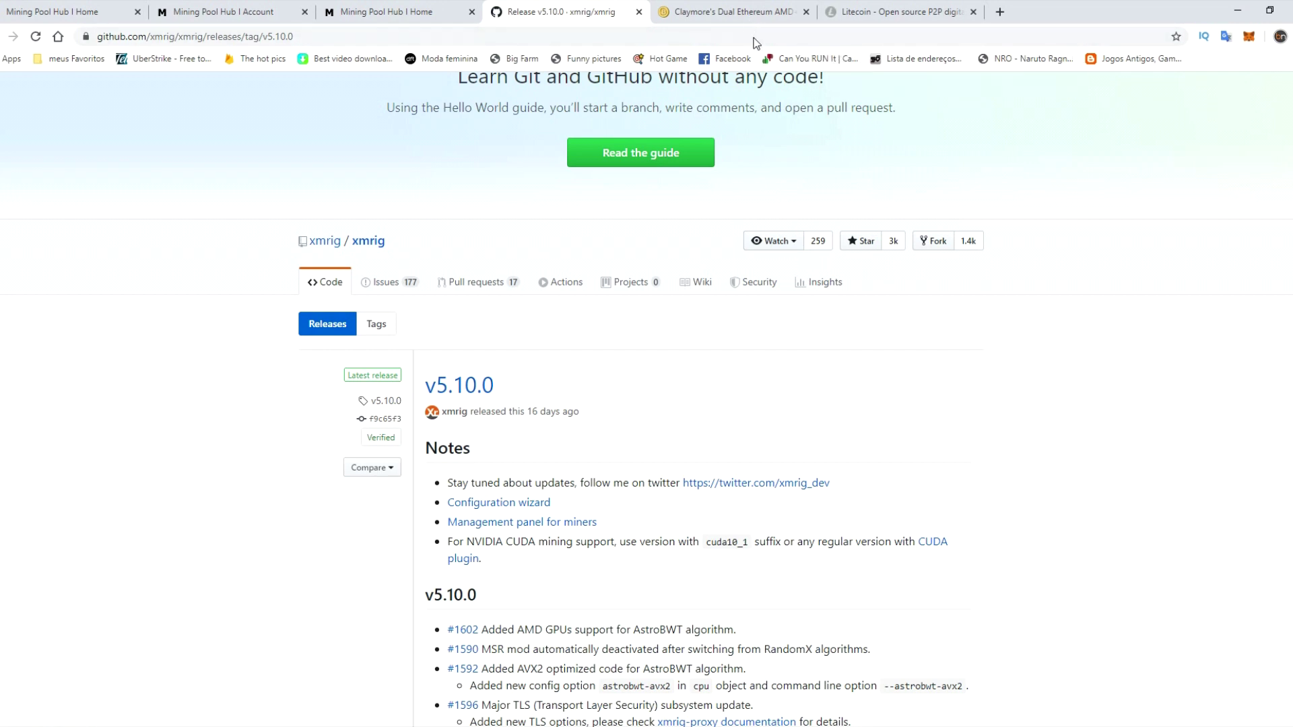
scroll(929, 266, down, 3)
scroll(923, 269, down, 9)
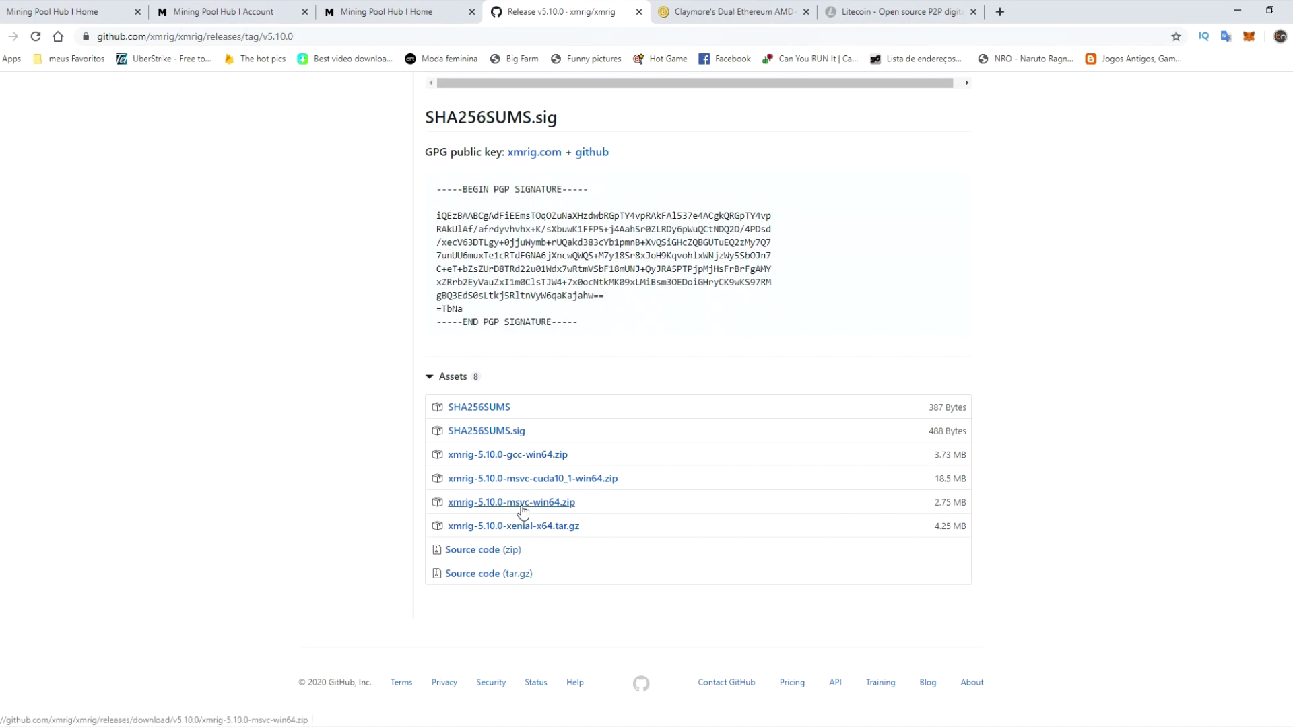
scroll(523, 512, up, 2)
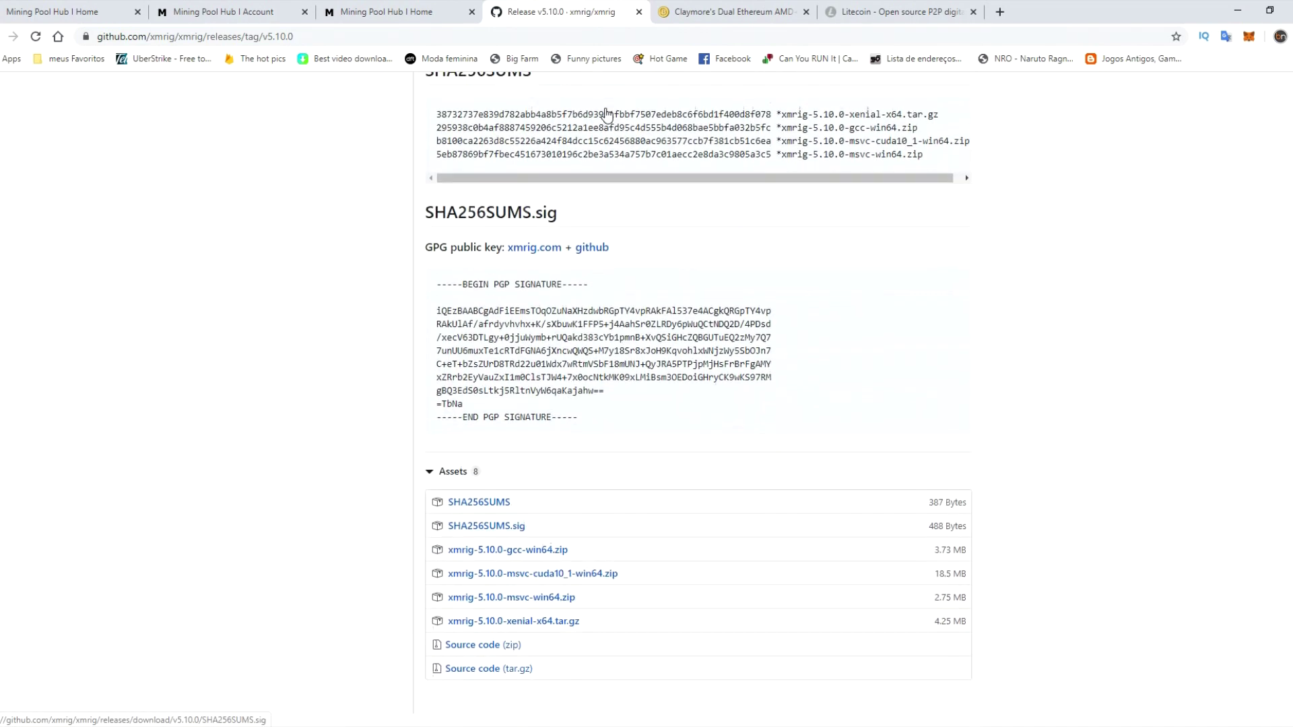
mouse_move(222, 707)
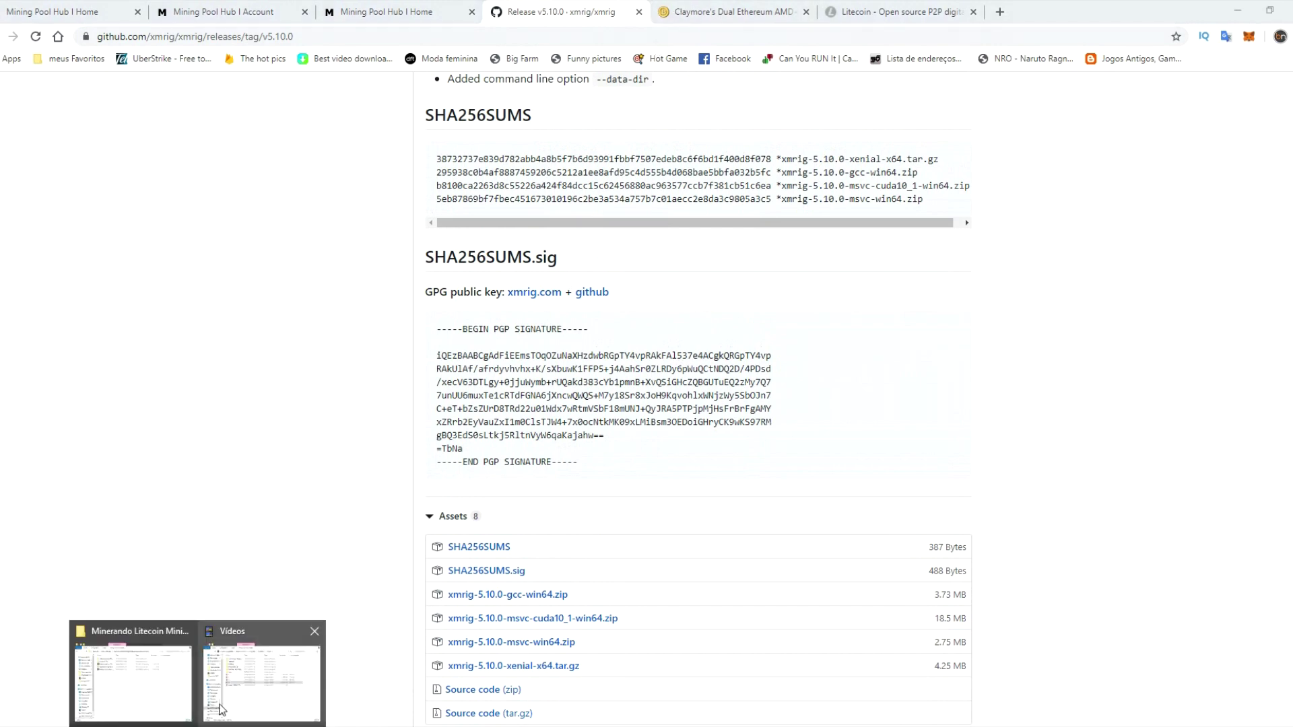
- Open the xmrig-5.10.0 folder inside the Minerando Litecoin MiningPoolHub directory
click(168, 683)
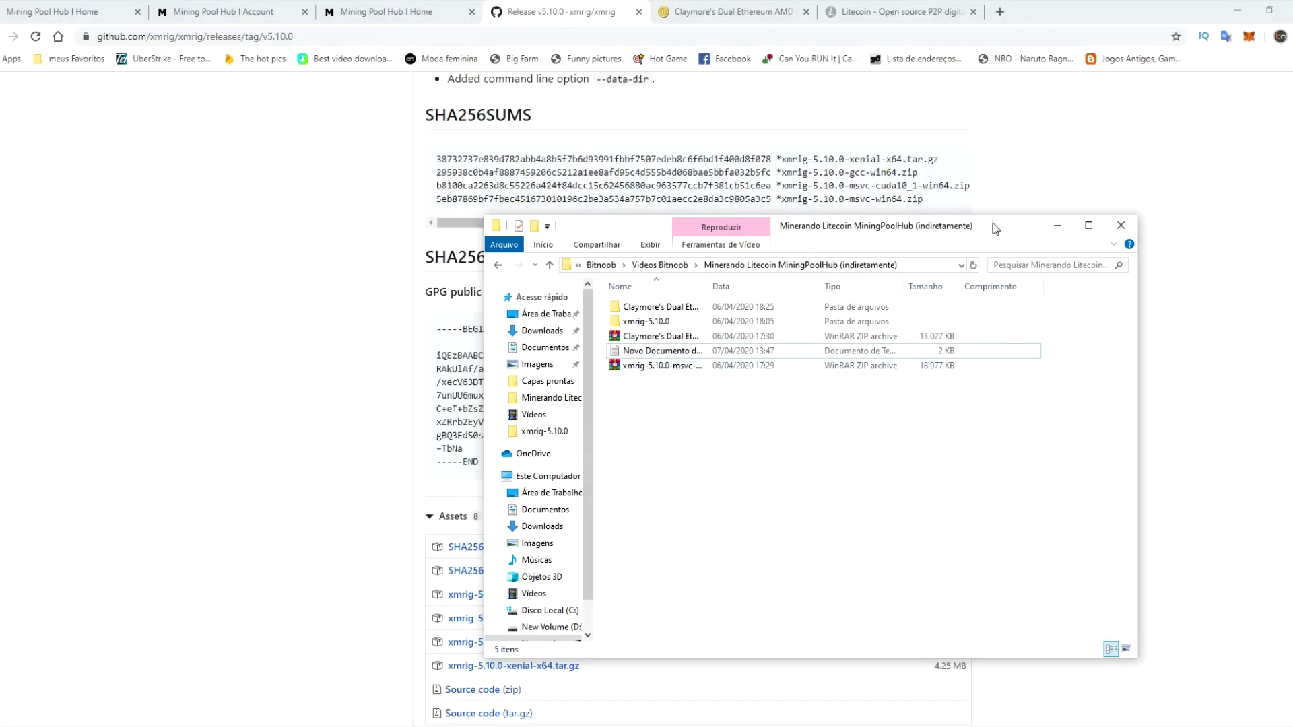
click(670, 344)
right_click(671, 343)
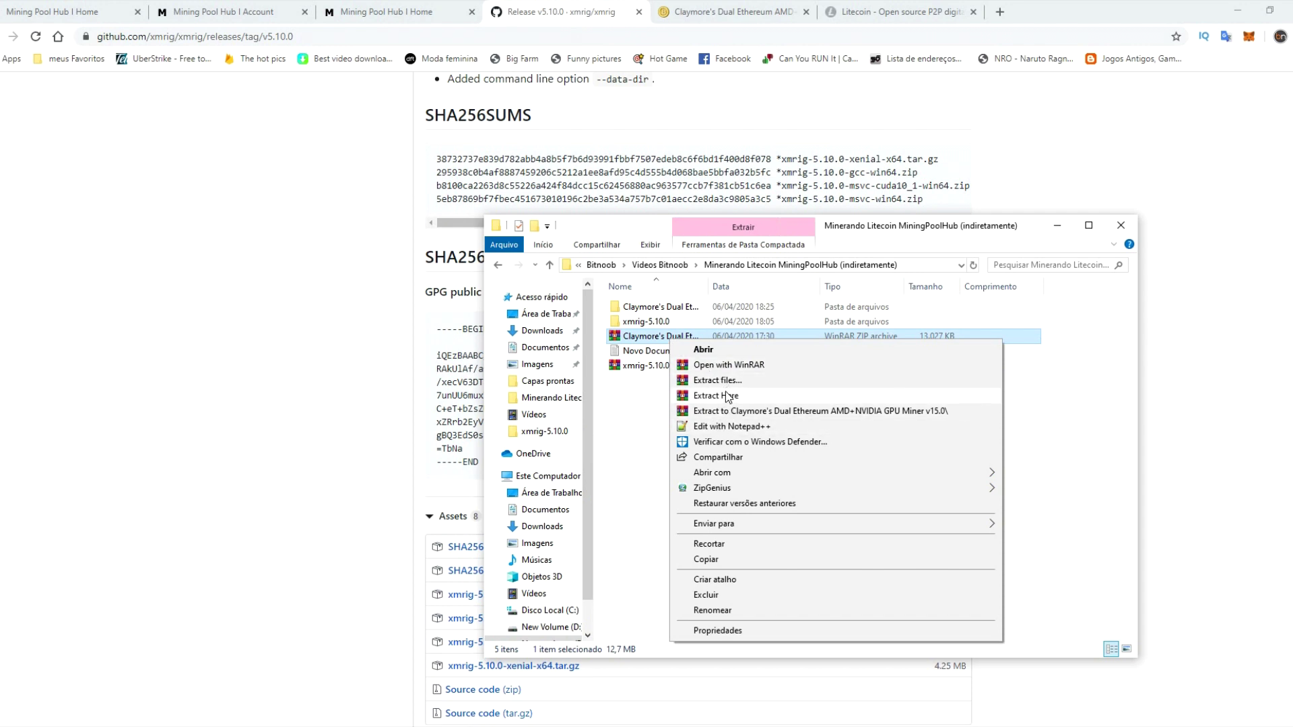
click(647, 445)
double_click(645, 321)
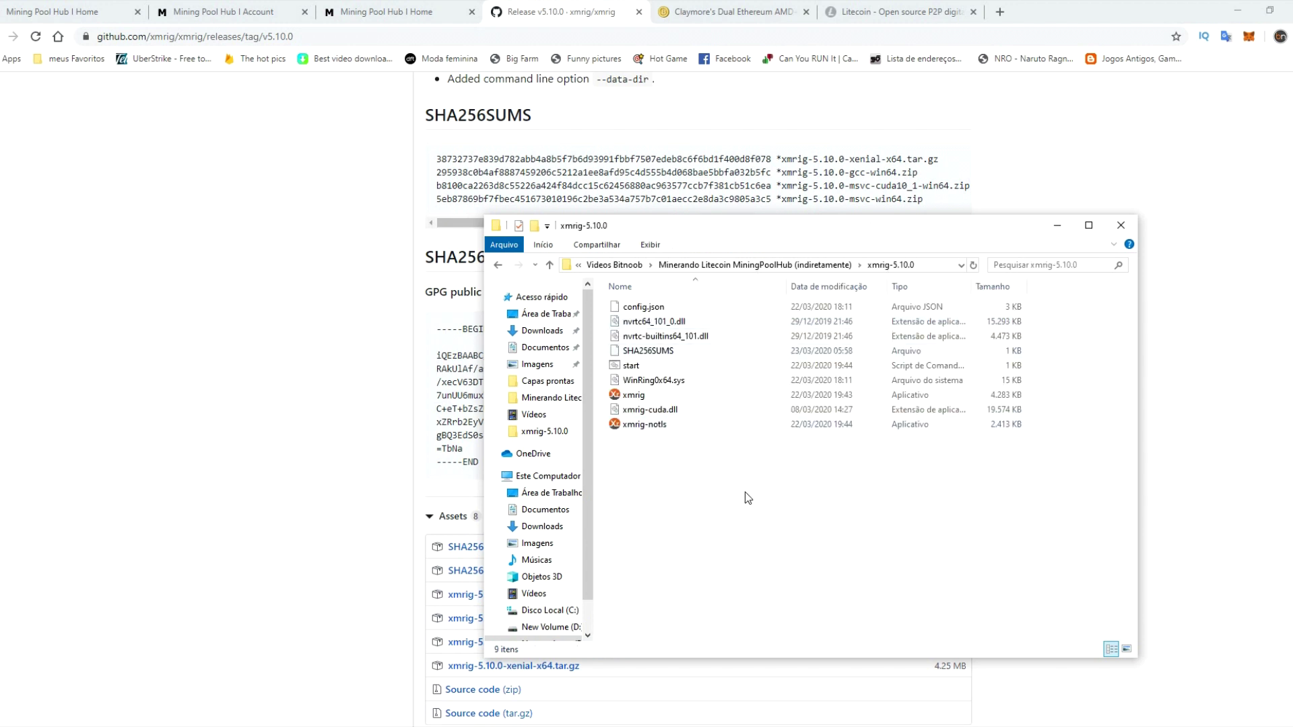
- Create a new text document named bitnoob and open it in Notepad
right_click(766, 509)
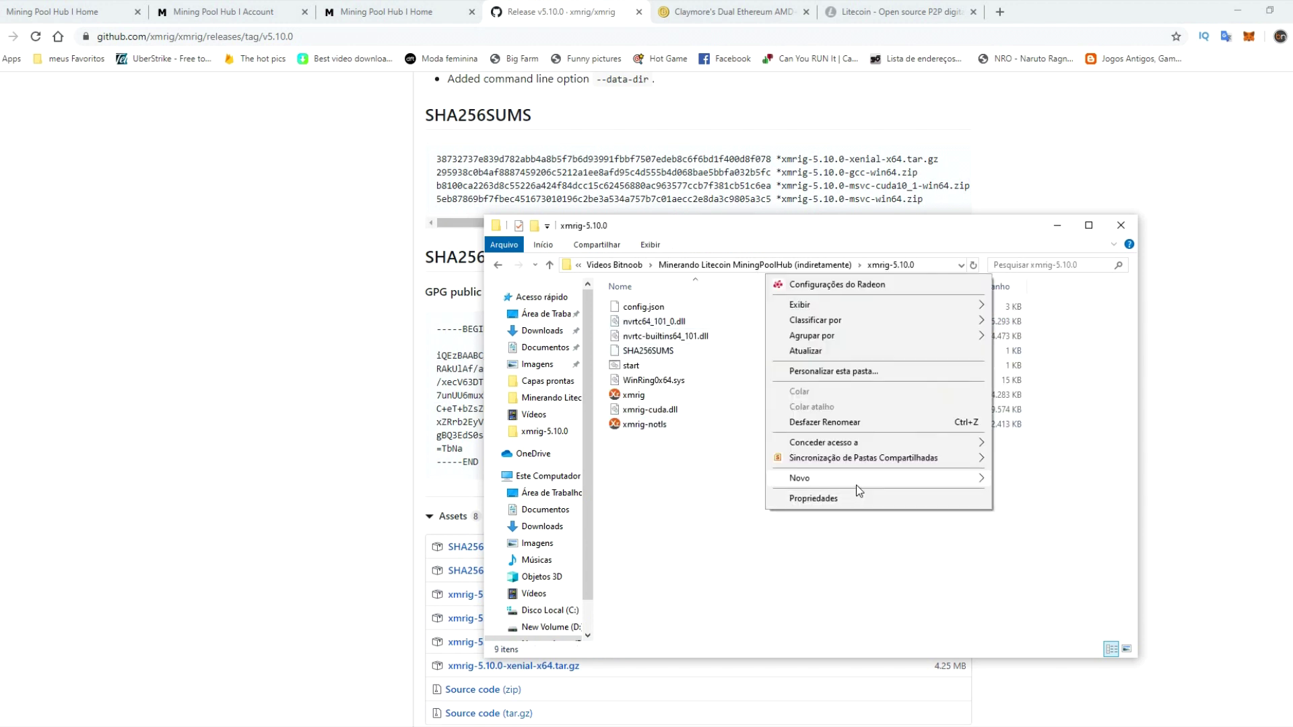
mouse_move(857, 485)
click(1062, 591)
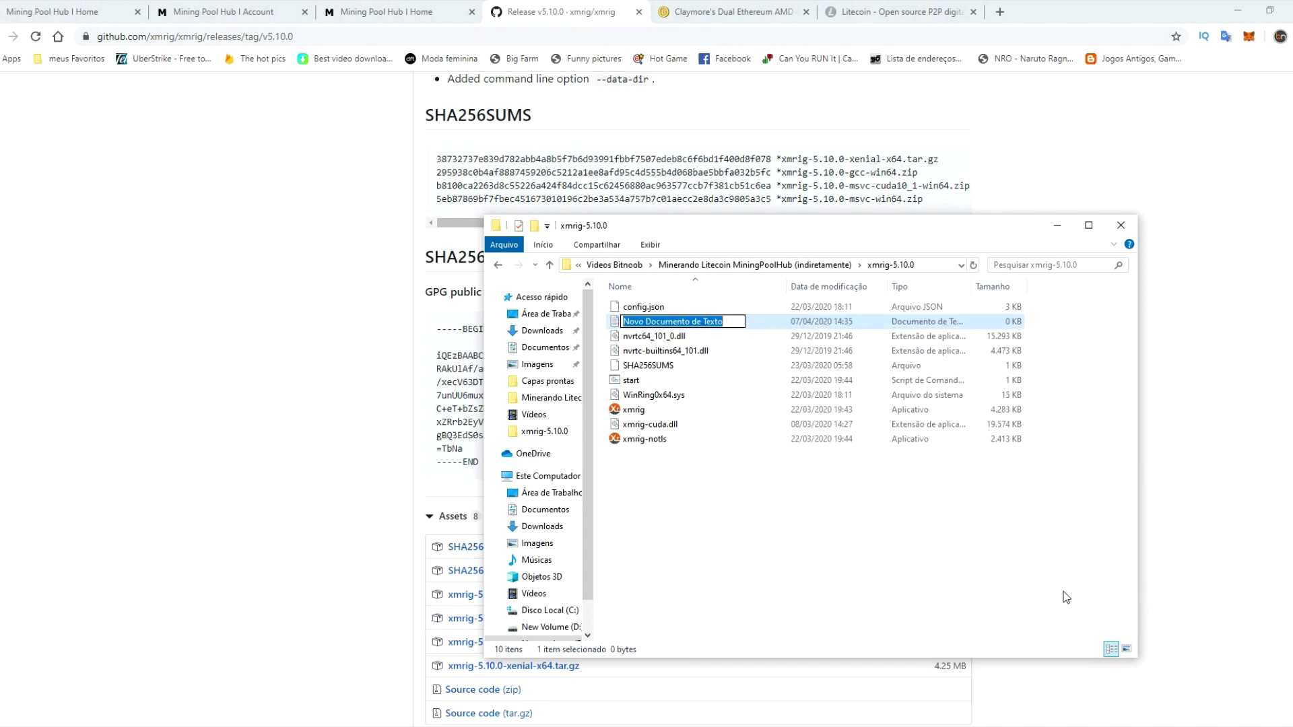
text(bitnoob)
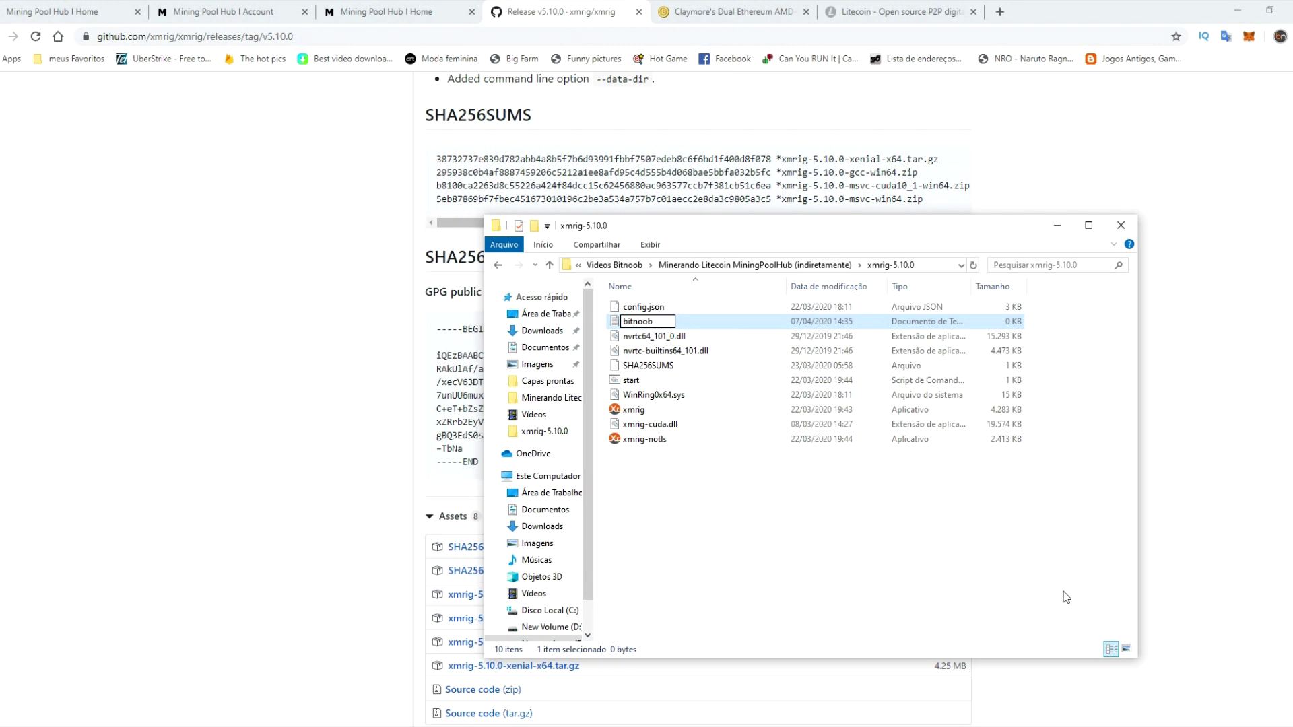
key(Return)
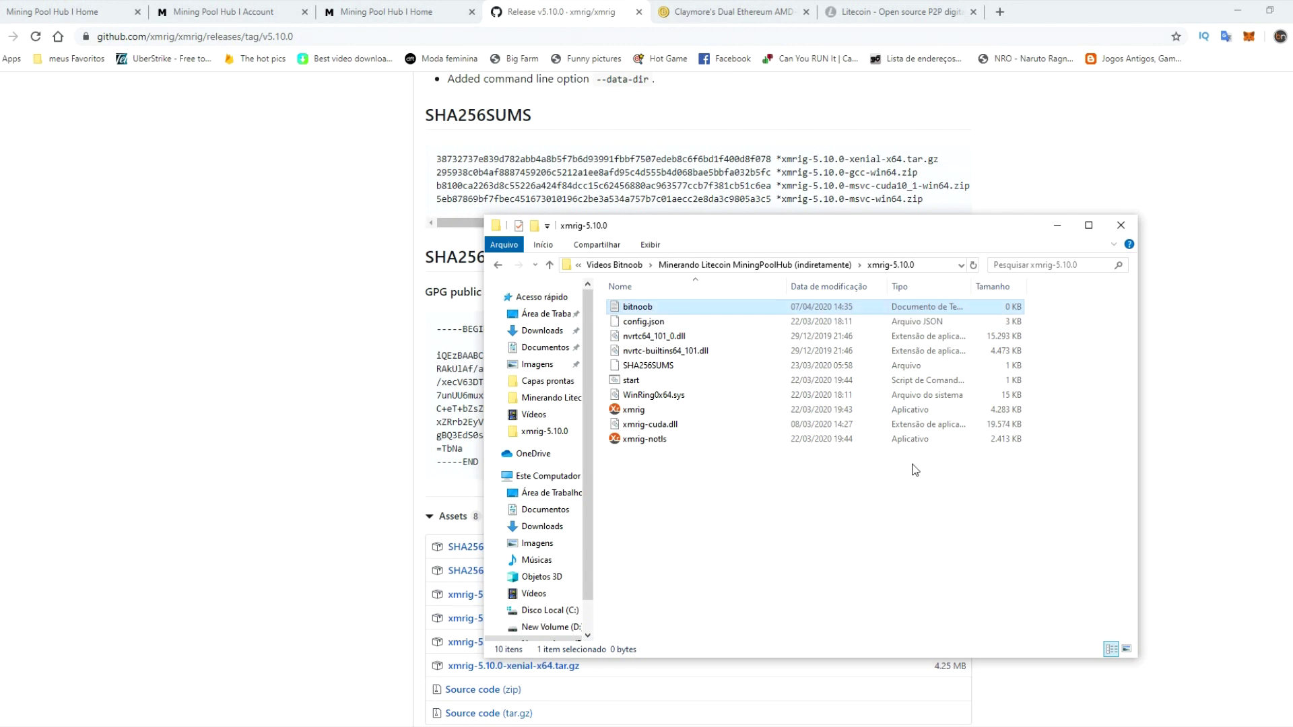
double_click(645, 311)
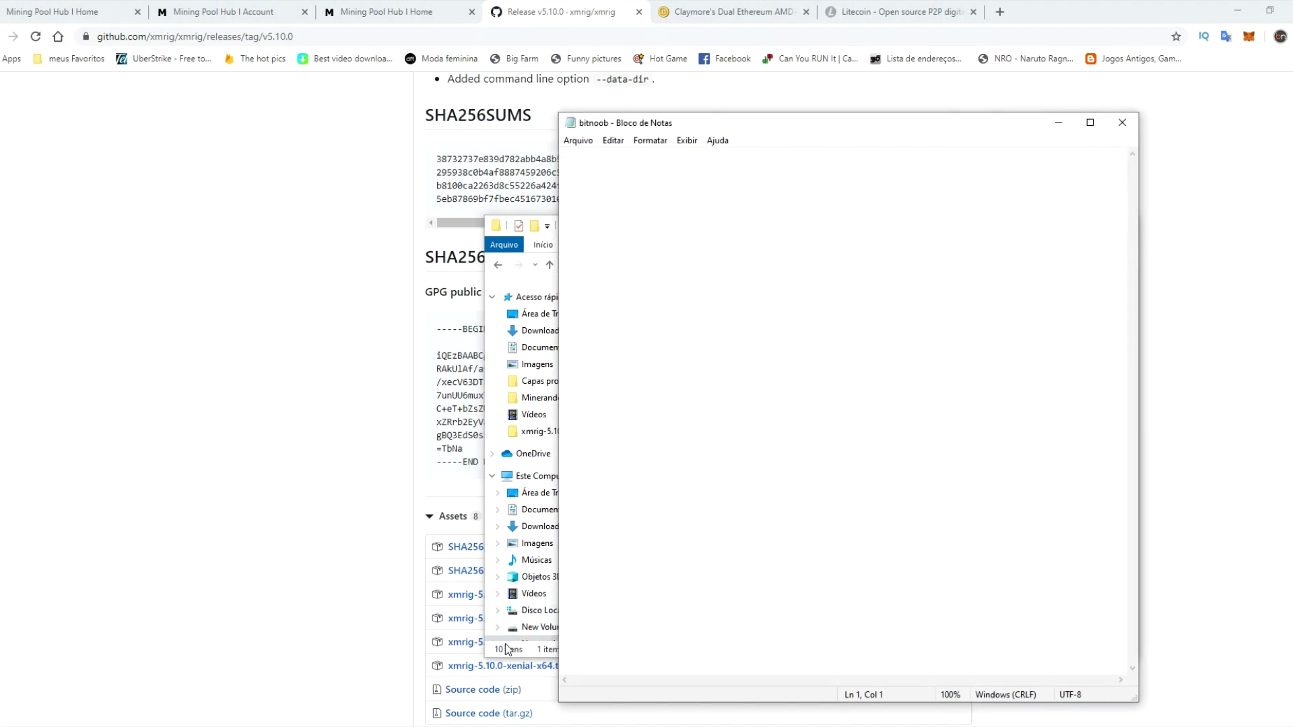
- Copy the xmrig command line for us-east.randomx-hub.miningpoolhub.com:20580 from the notes and paste it into bitnoob
click(236, 670)
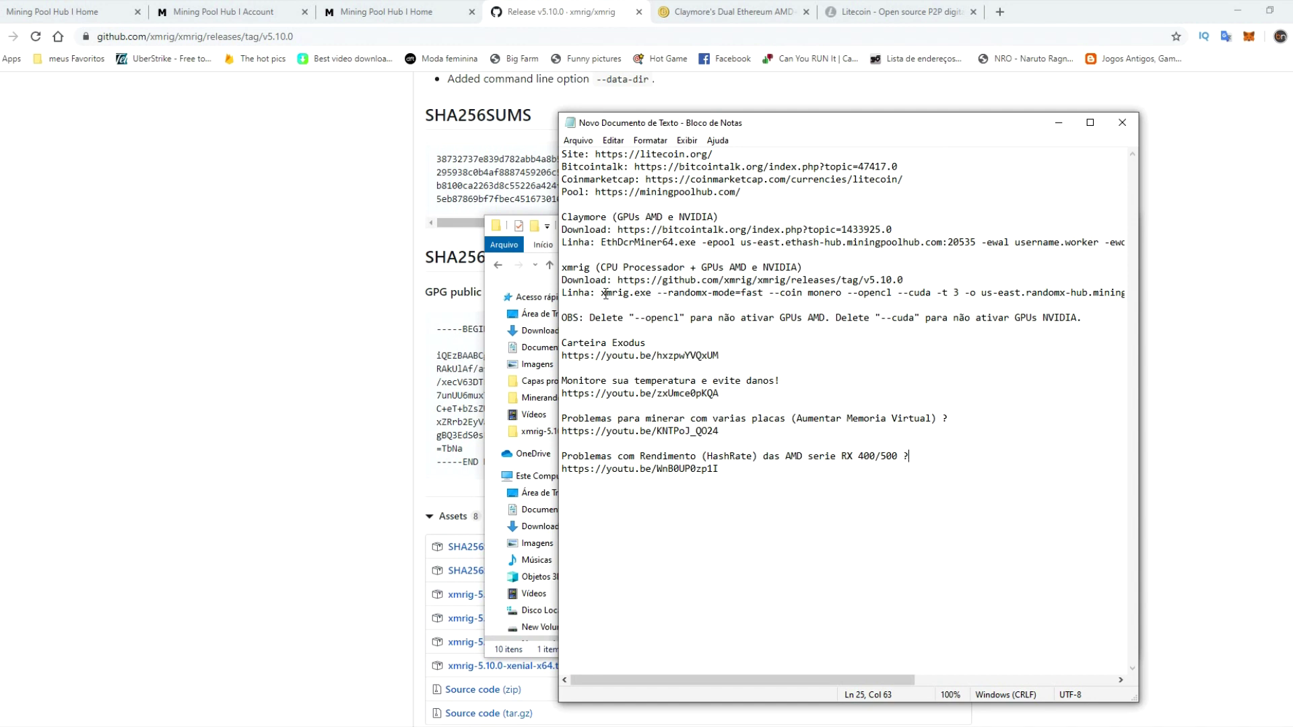
drag(602, 296, 1128, 295)
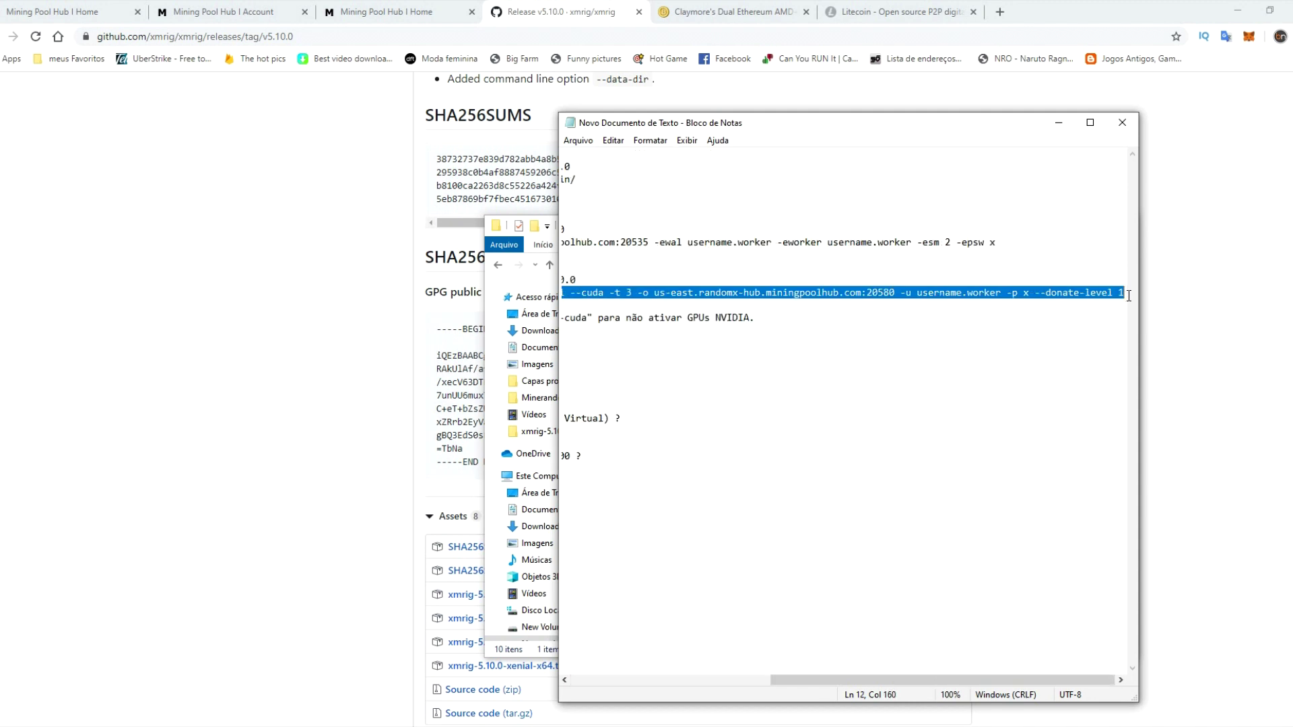
drag(980, 680, 781, 685)
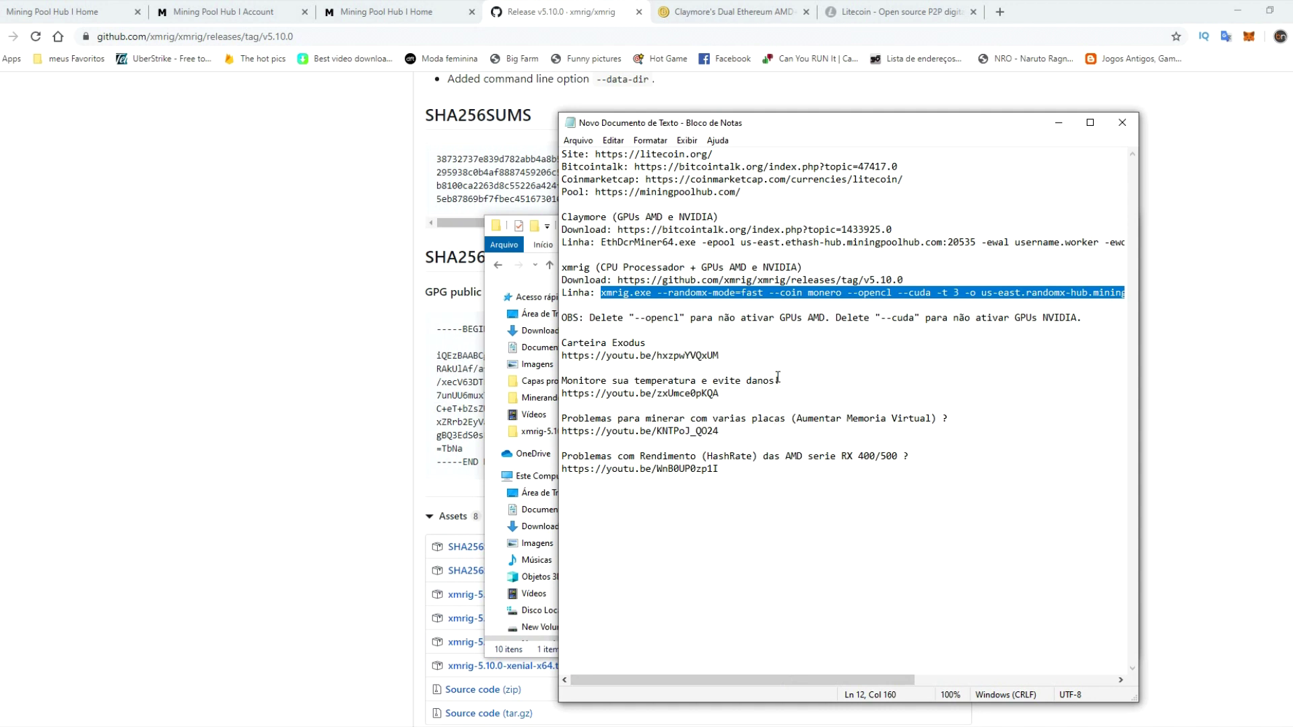
mouse_move(289, 725)
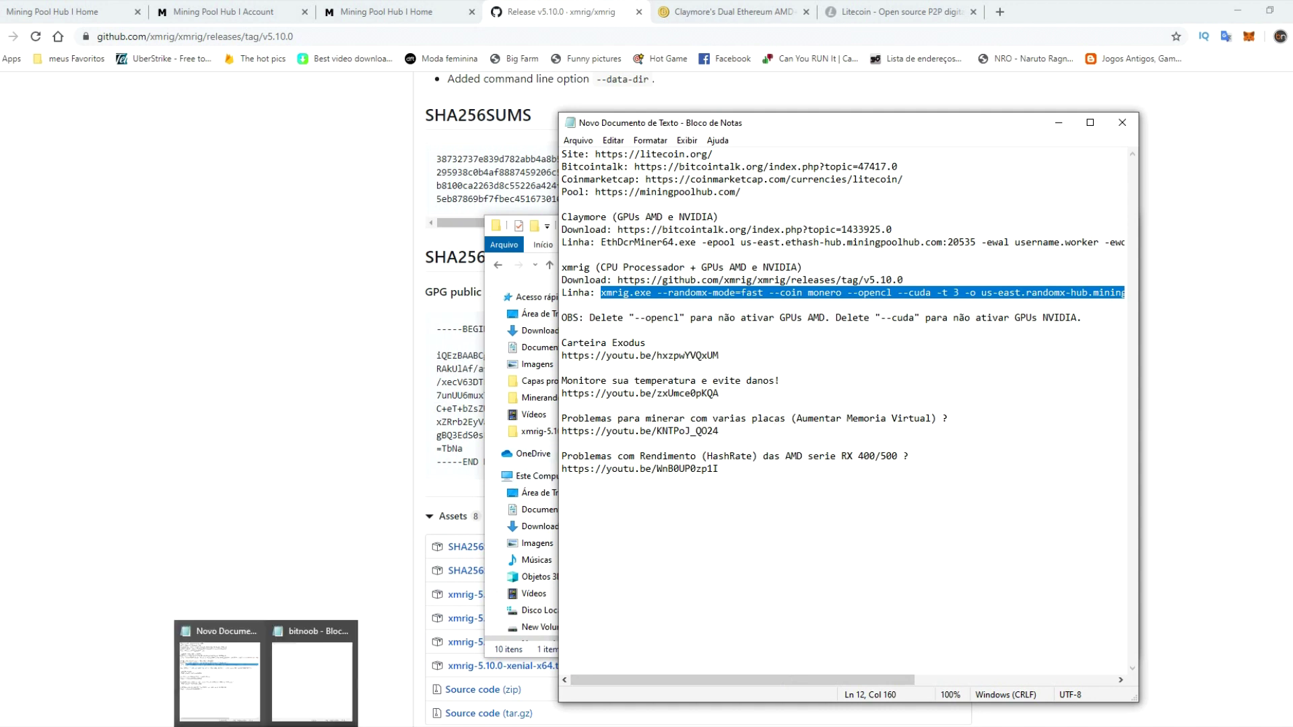
click(289, 699)
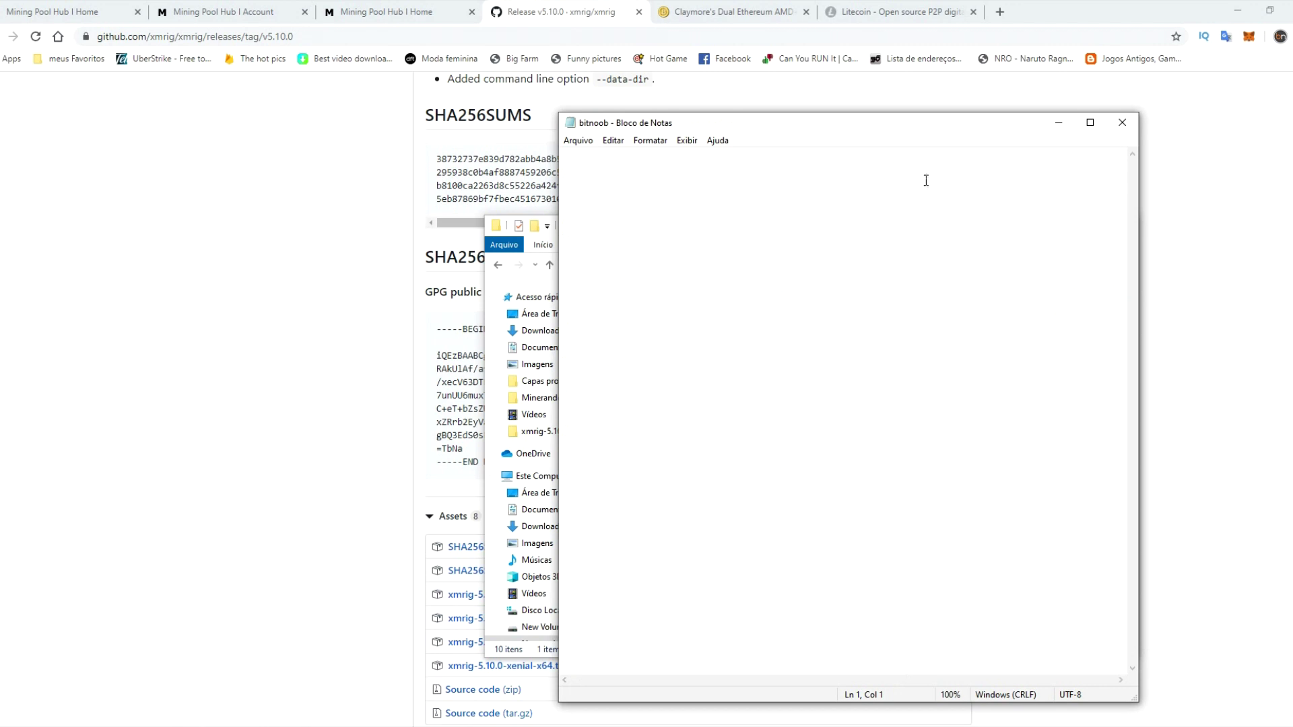
key(ctrl+v)
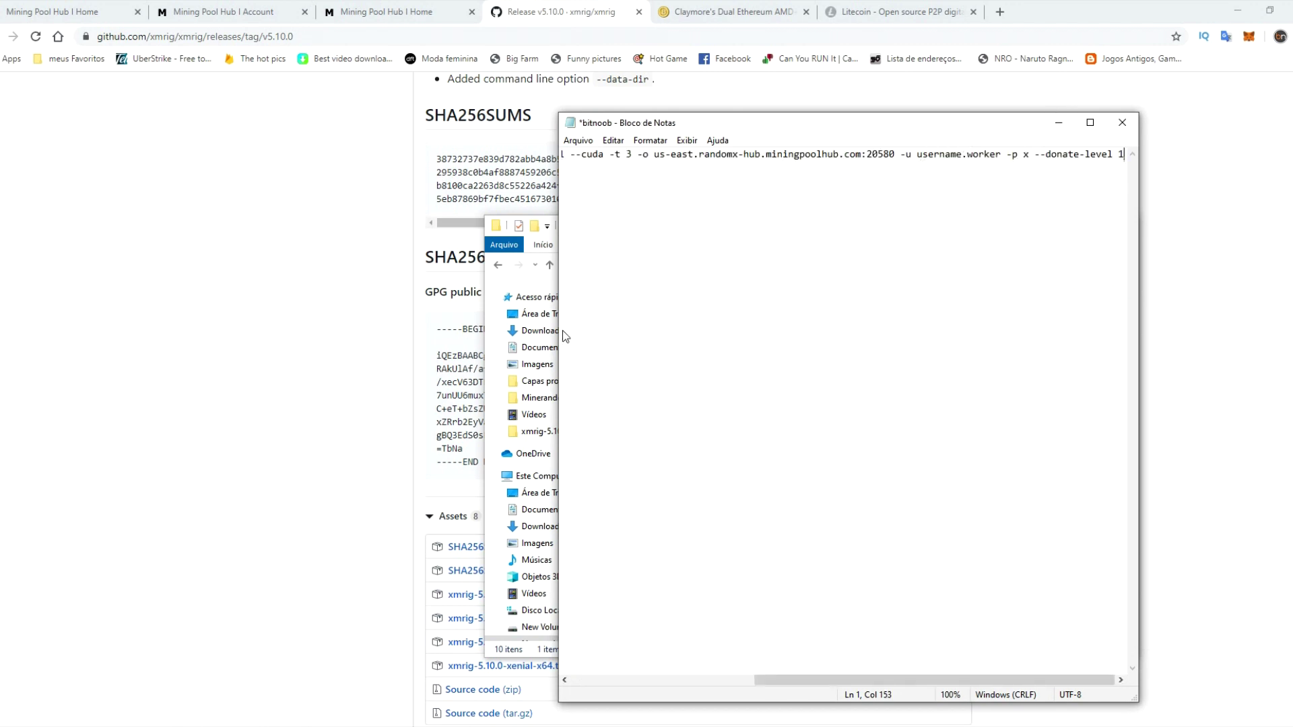
click(522, 286)
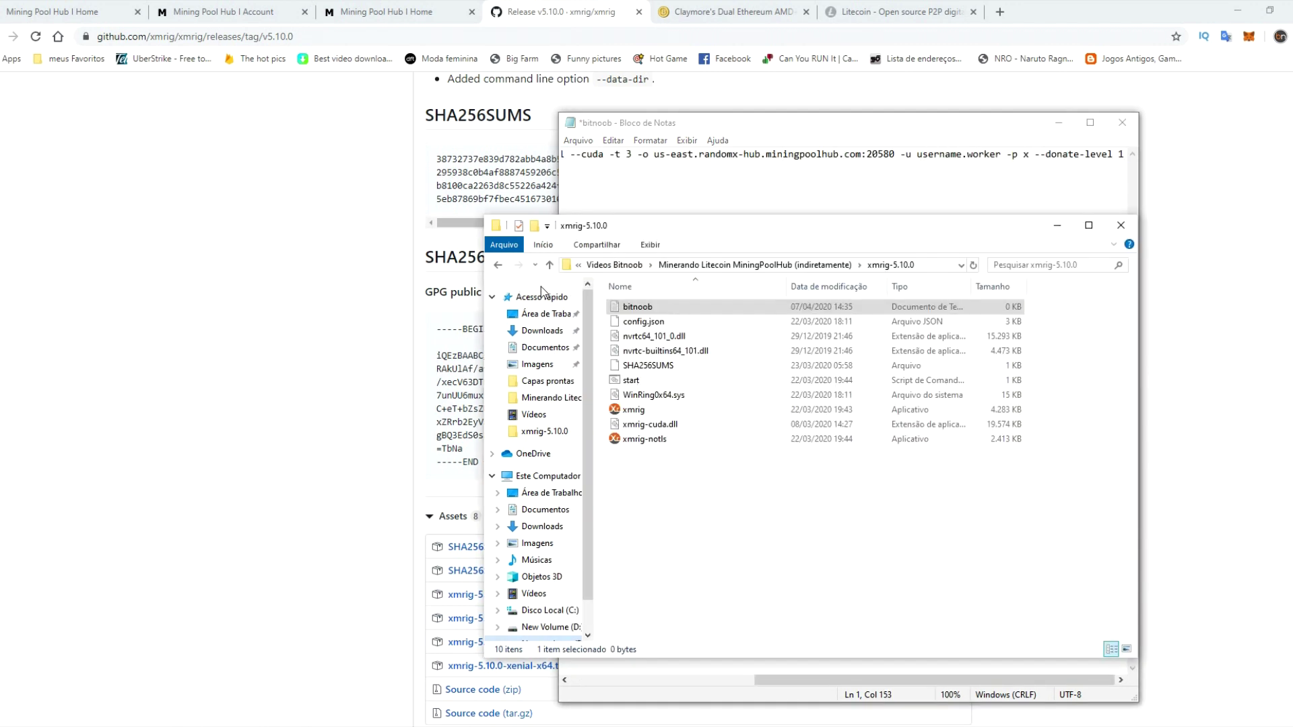
- Widen Notepad and replace the username.worker placeholder with the pool account's CPU worker login
click(1052, 226)
drag(563, 277, 184, 292)
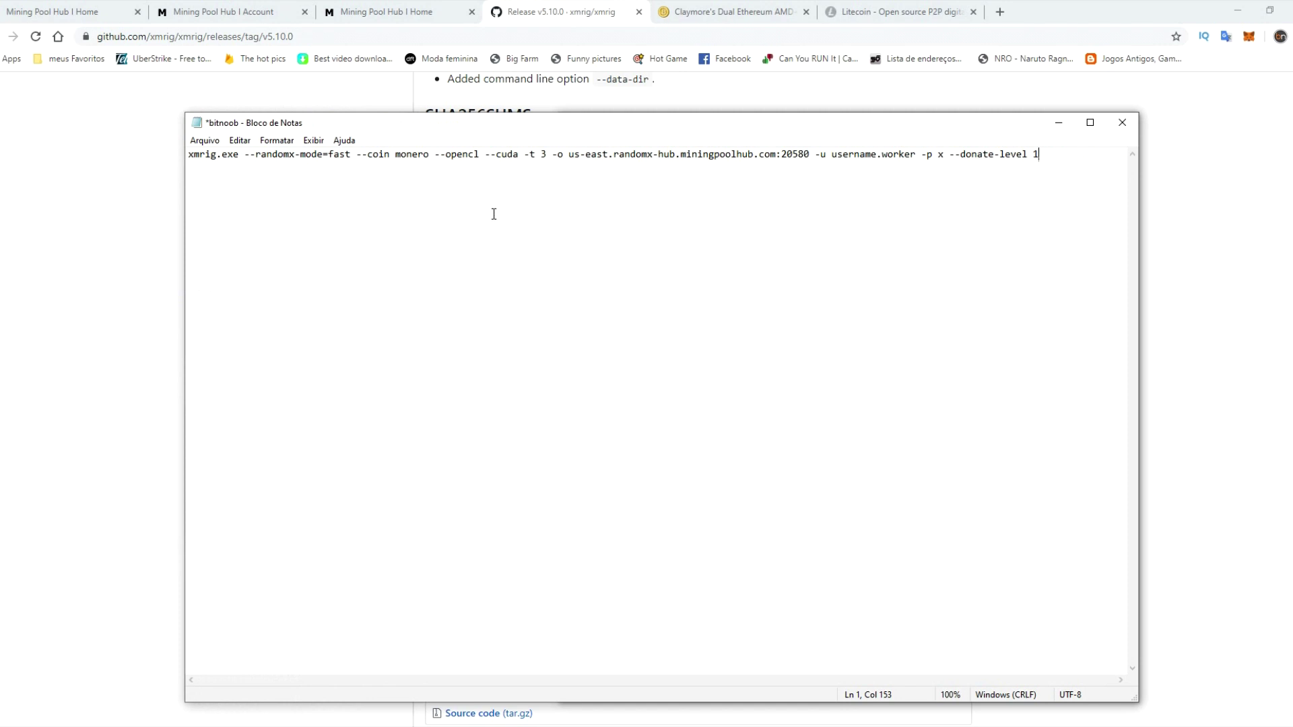
drag(831, 154, 917, 154)
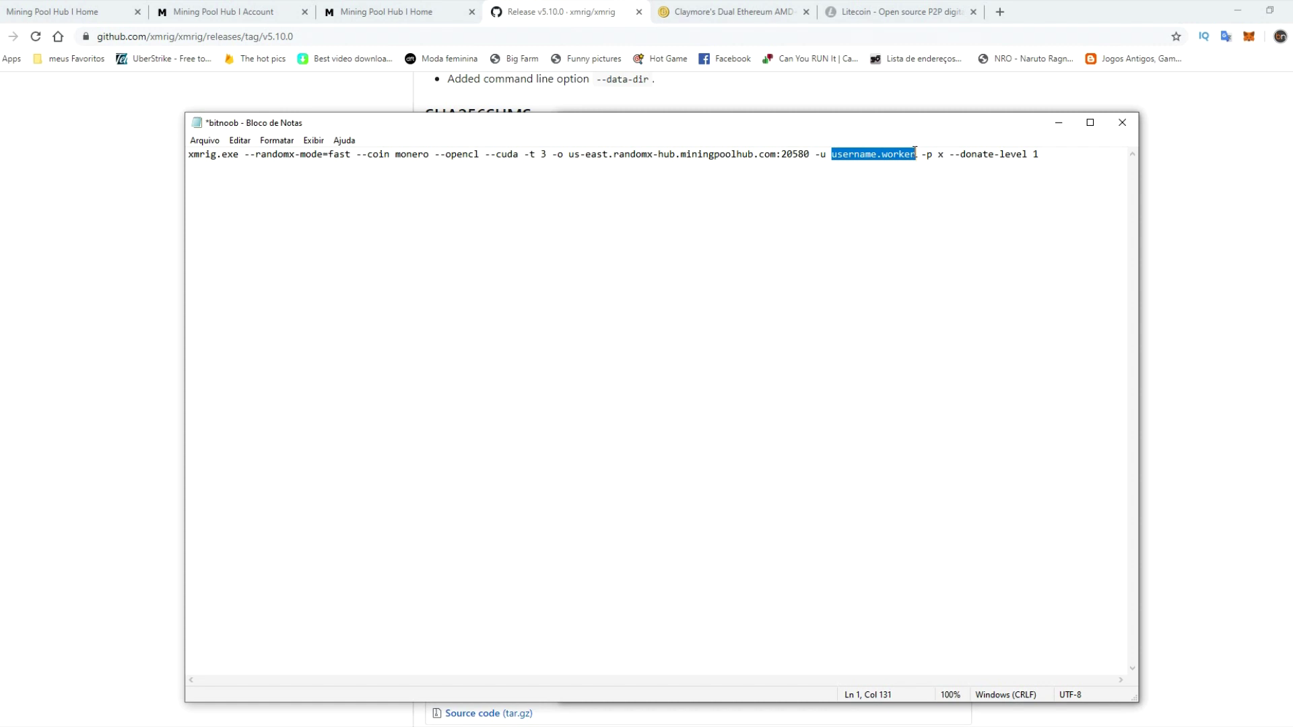
text(vinoplay)
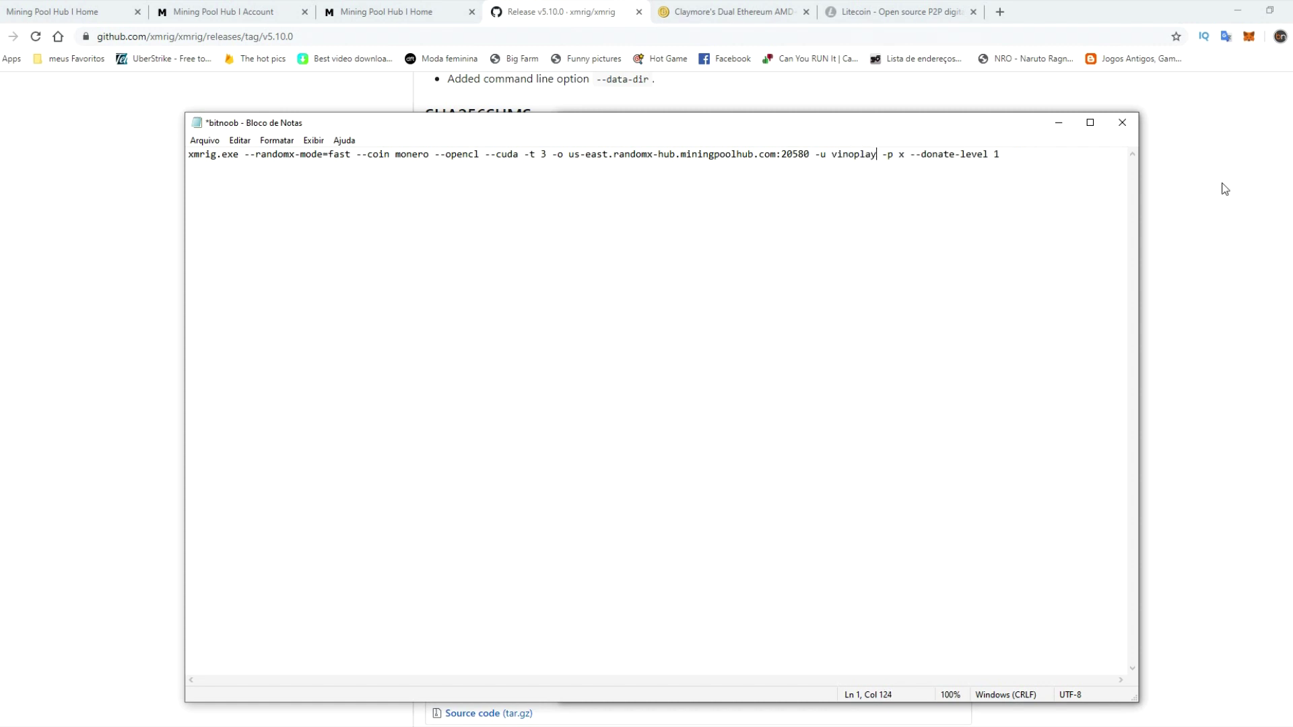
text(.cpu)
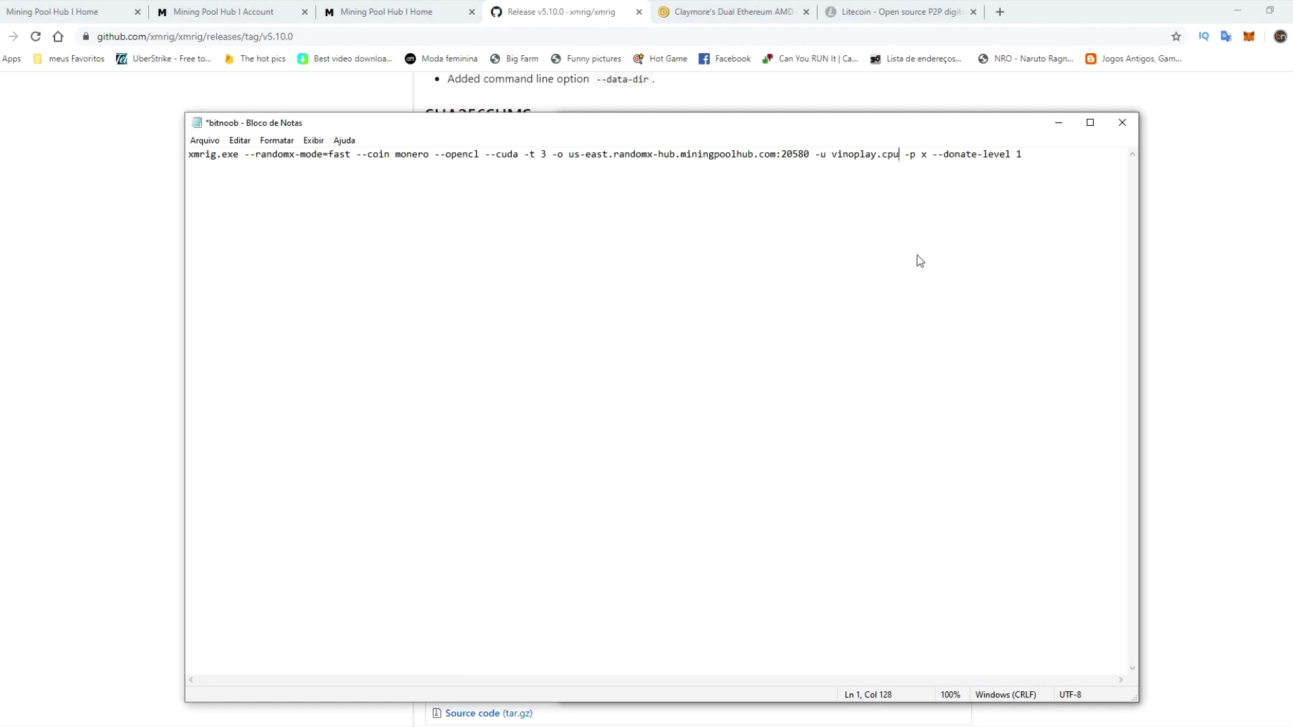
click(931, 157)
drag(929, 155, 922, 154)
- Change the thread setting from -t 3 to -t 1, then mark the --cuda and --opencl options
click(597, 155)
drag(547, 154, 525, 155)
key(Right)
key(BackSpace)
text(1)
drag(518, 154, 485, 154)
drag(479, 154, 437, 155)
click(492, 315)
click(517, 154)
drag(517, 154, 434, 154)
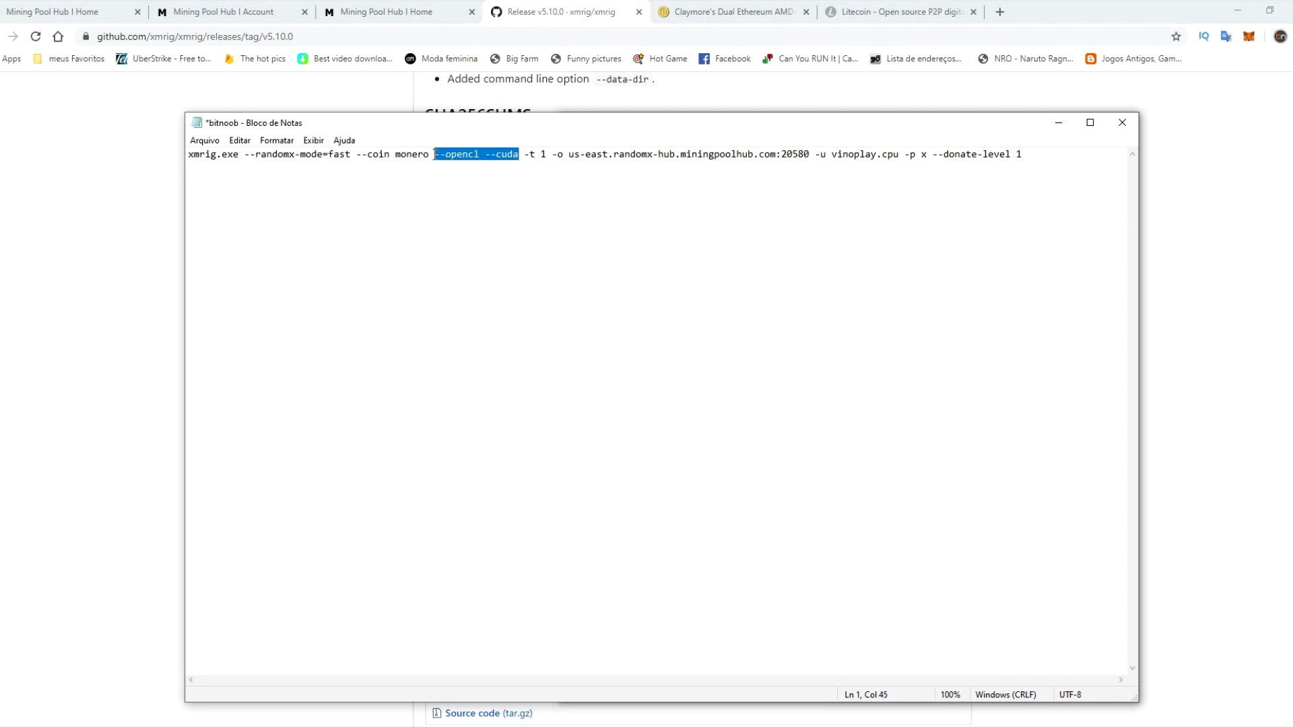
key(BackSpace)
key(BackSpace)
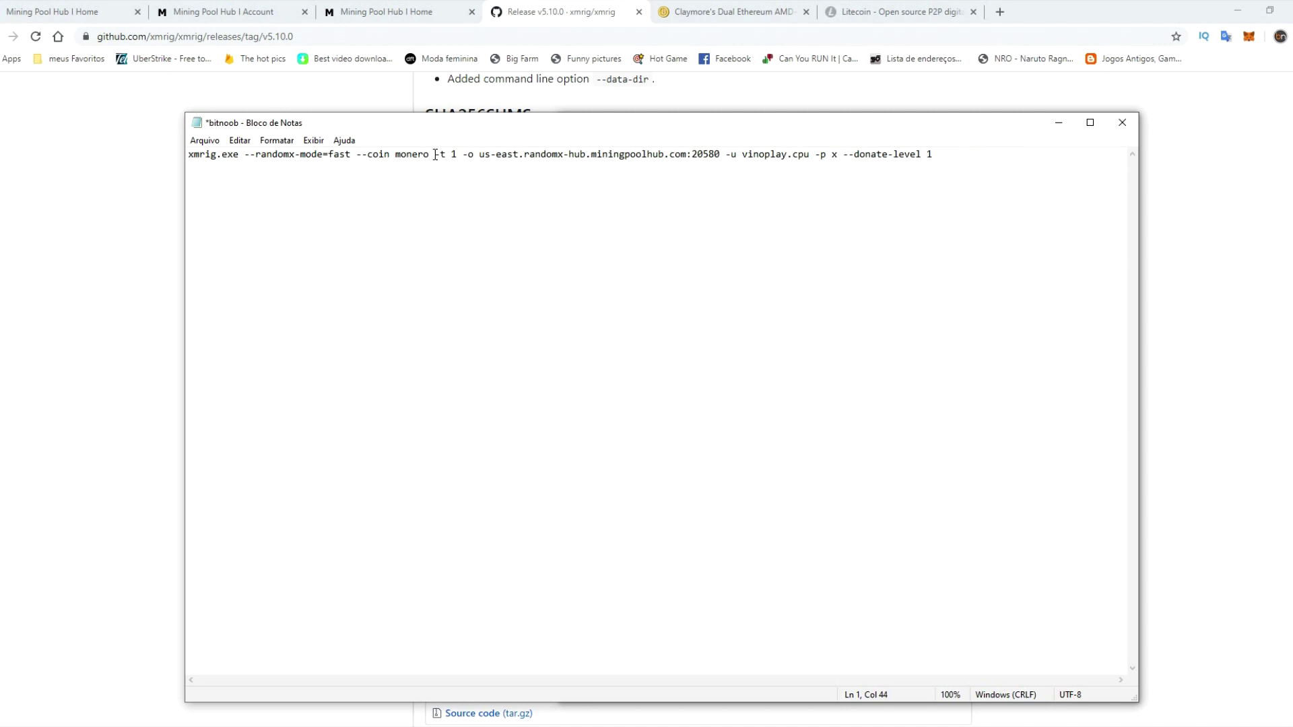
key(ctrl+z)
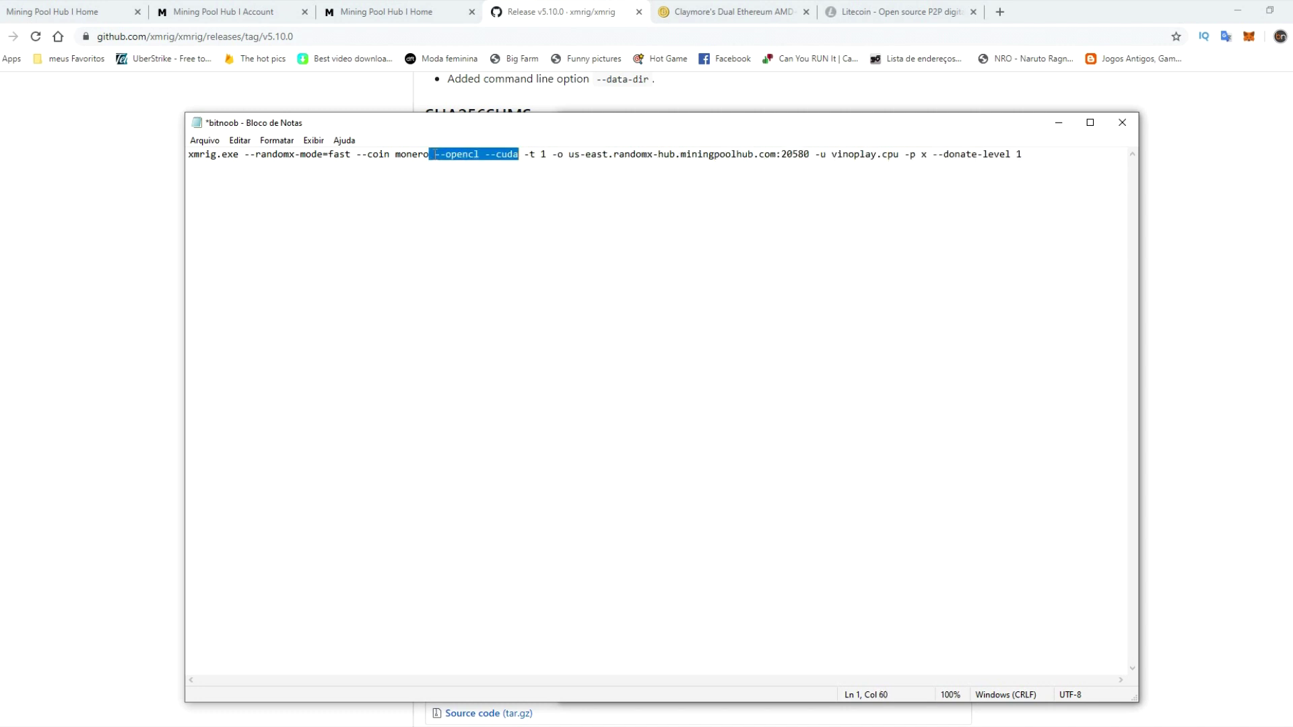
click(496, 211)
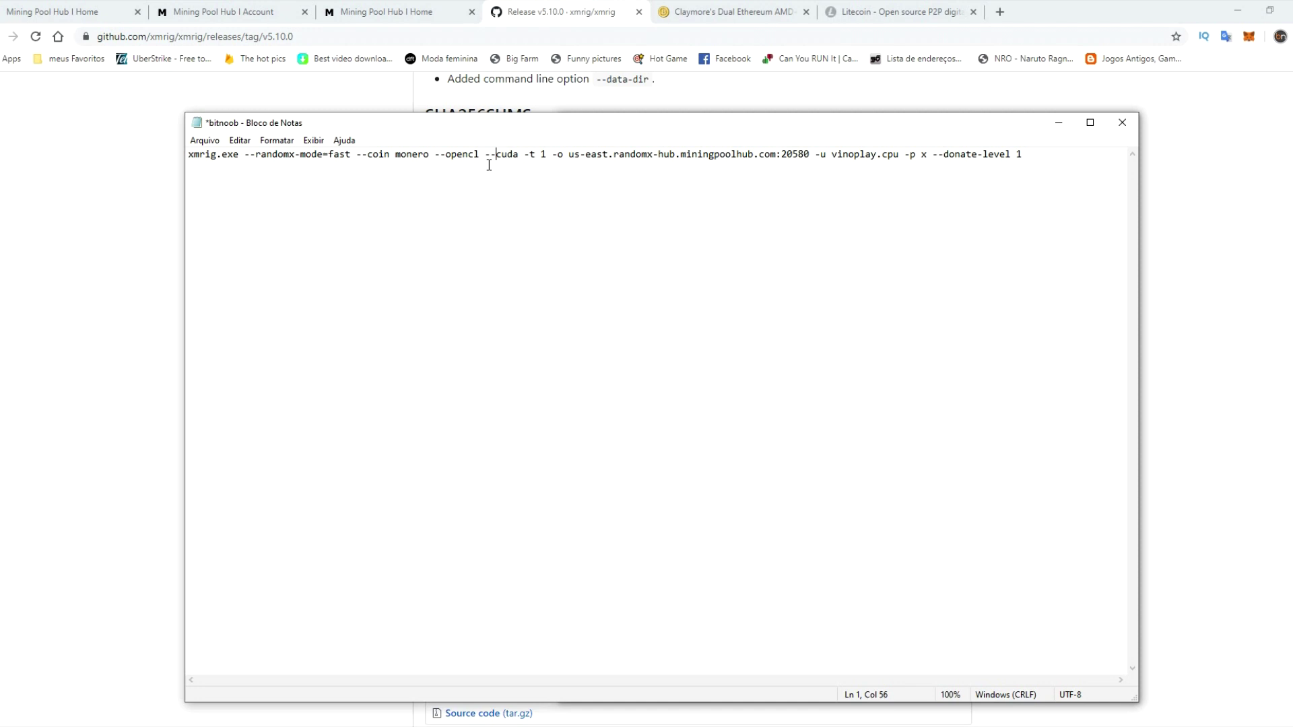
drag(518, 153, 435, 155)
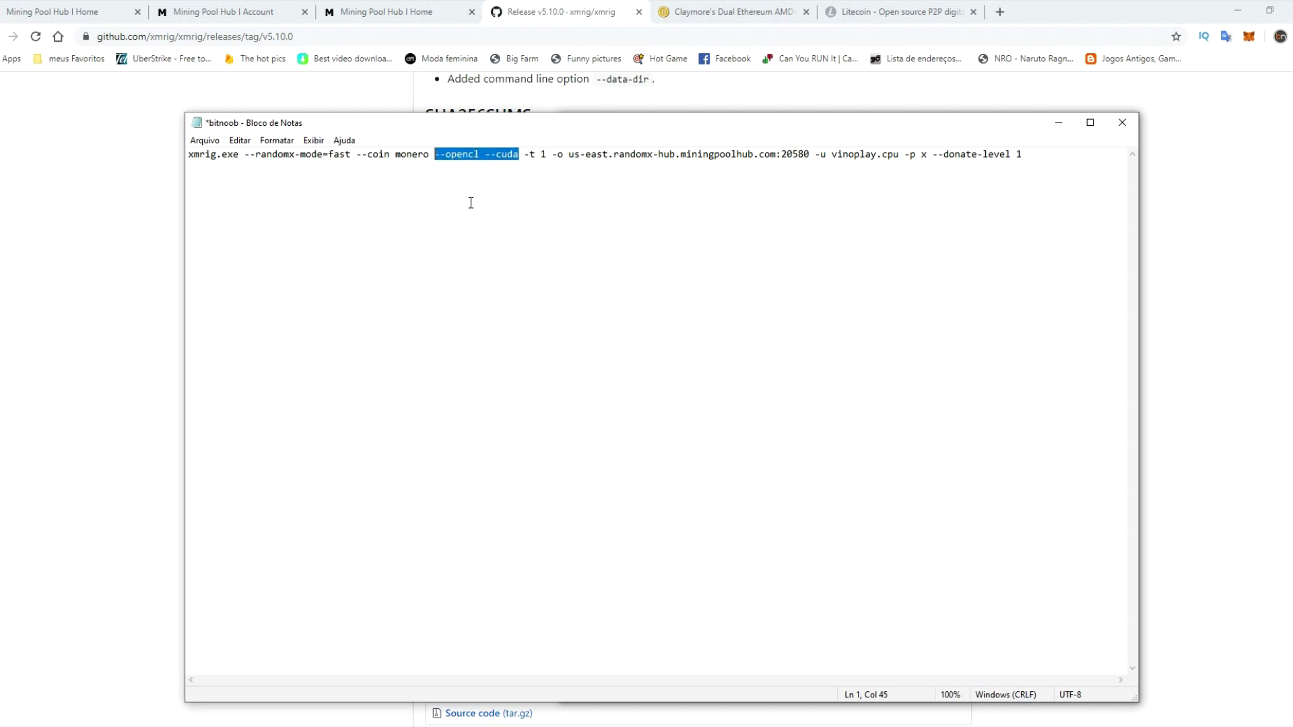
mouse_move(263, 723)
click(213, 682)
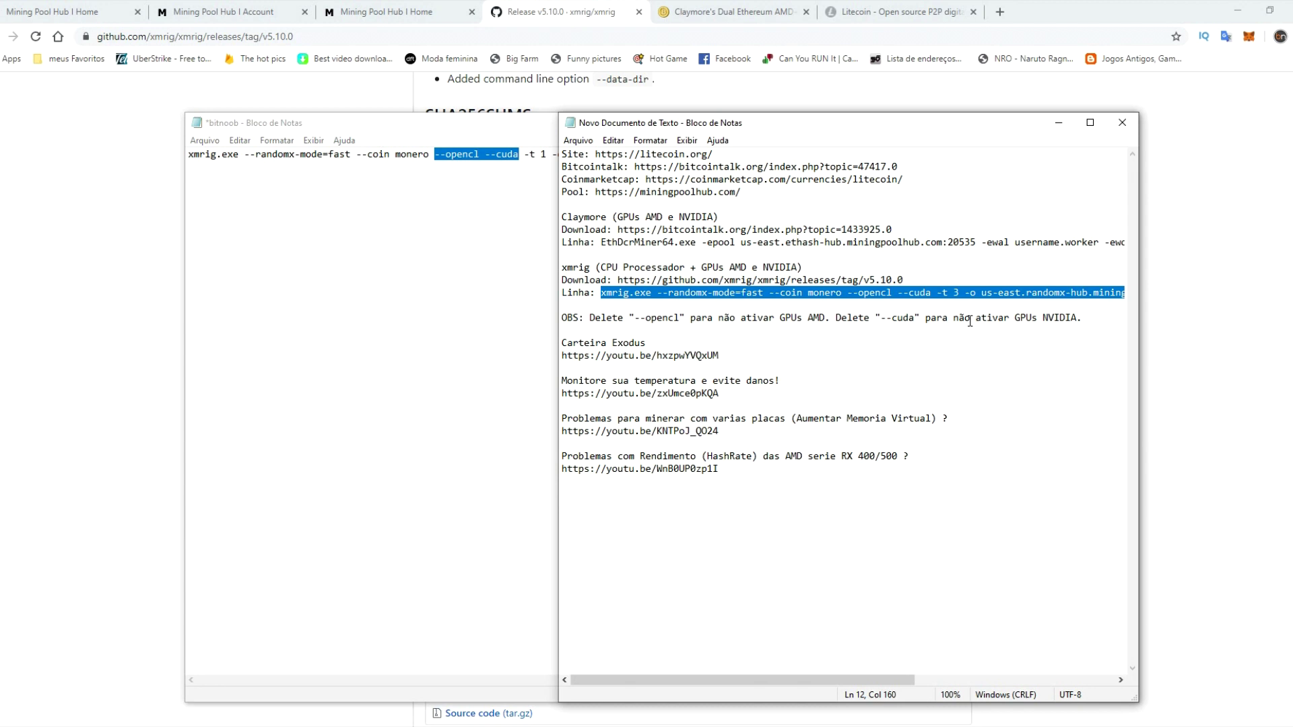
click(503, 317)
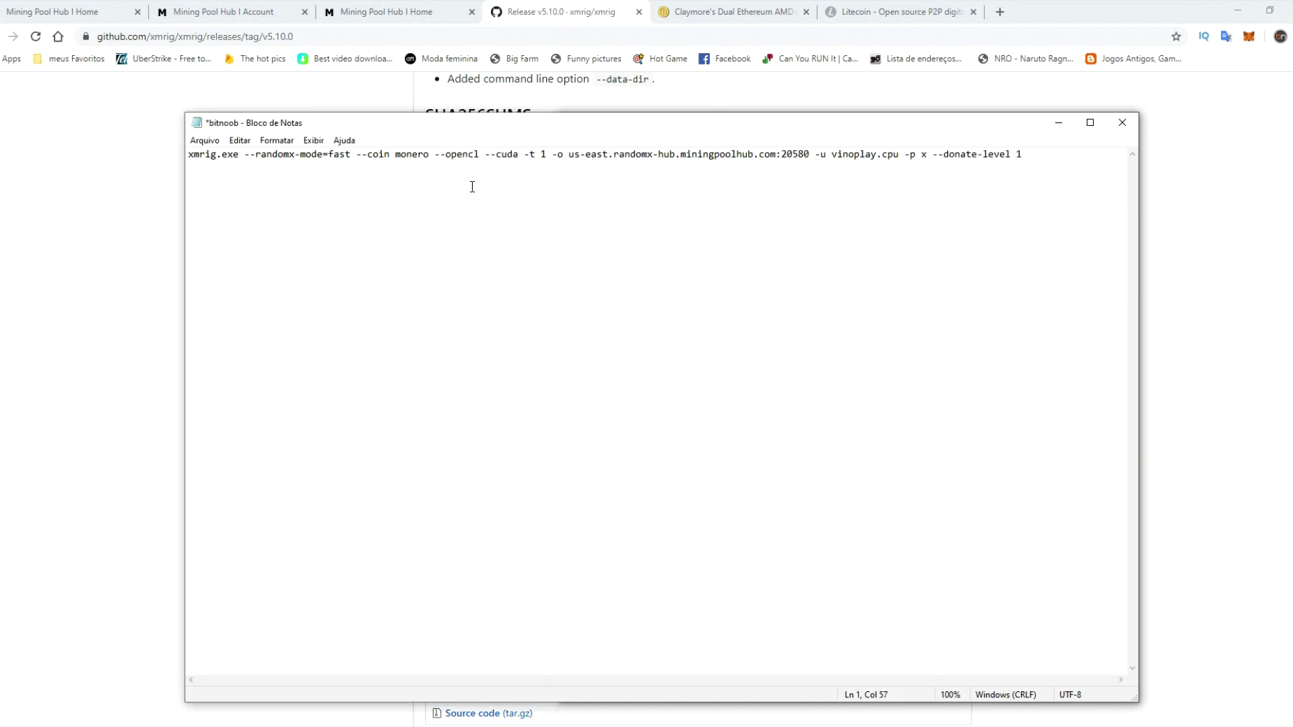
click(544, 154)
- Save the file as bitnoob.bat with Salvar Como by appending .bat, then close Notepad
click(205, 140)
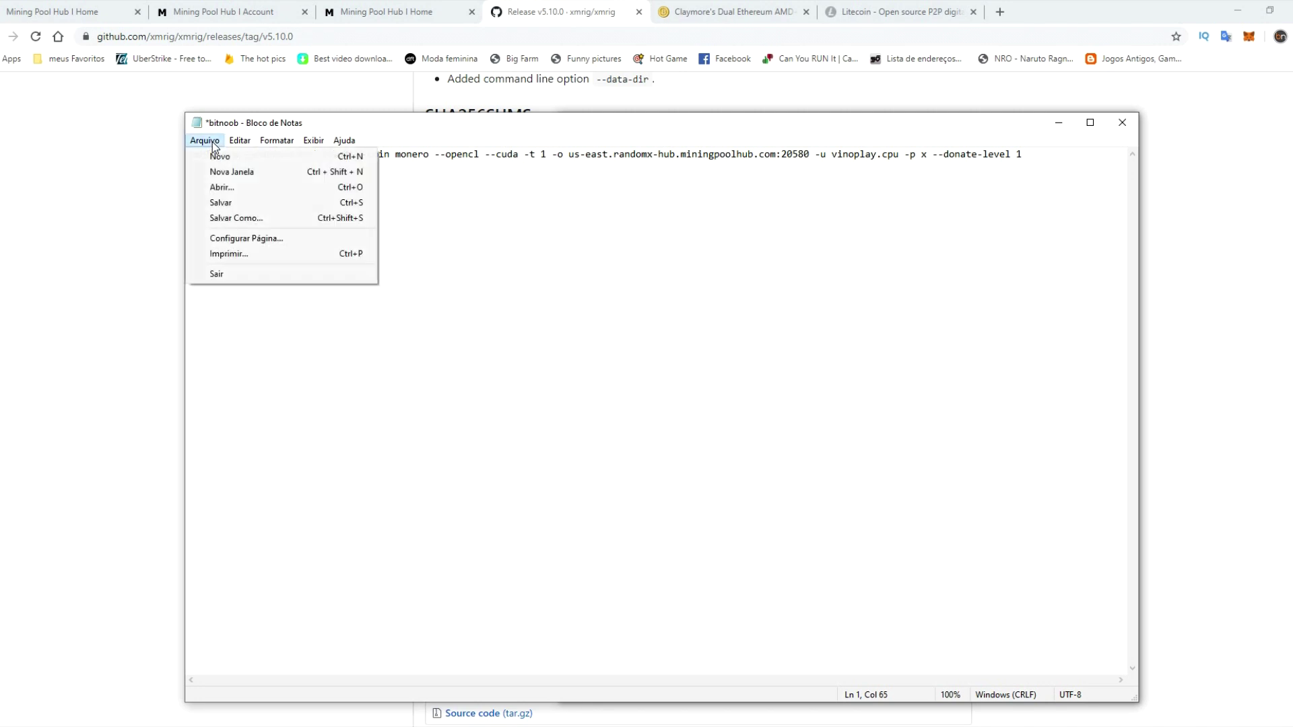
click(236, 218)
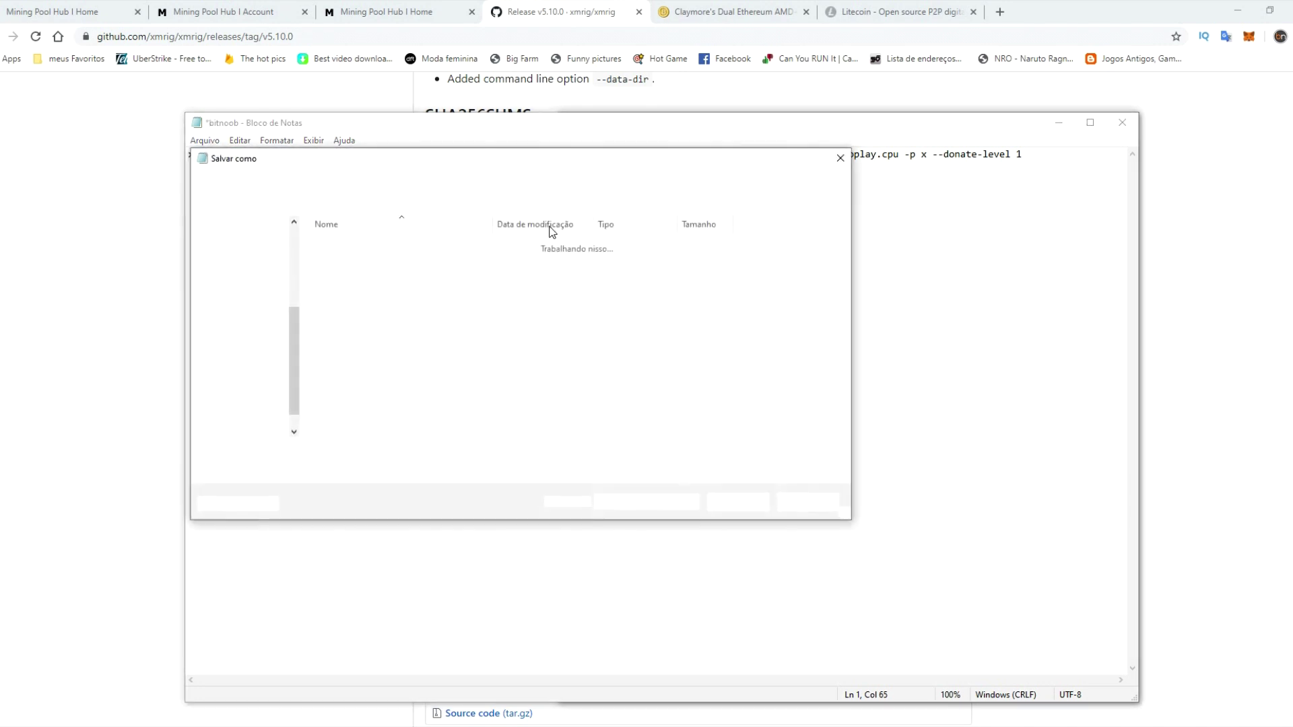
key(End)
text(.bat)
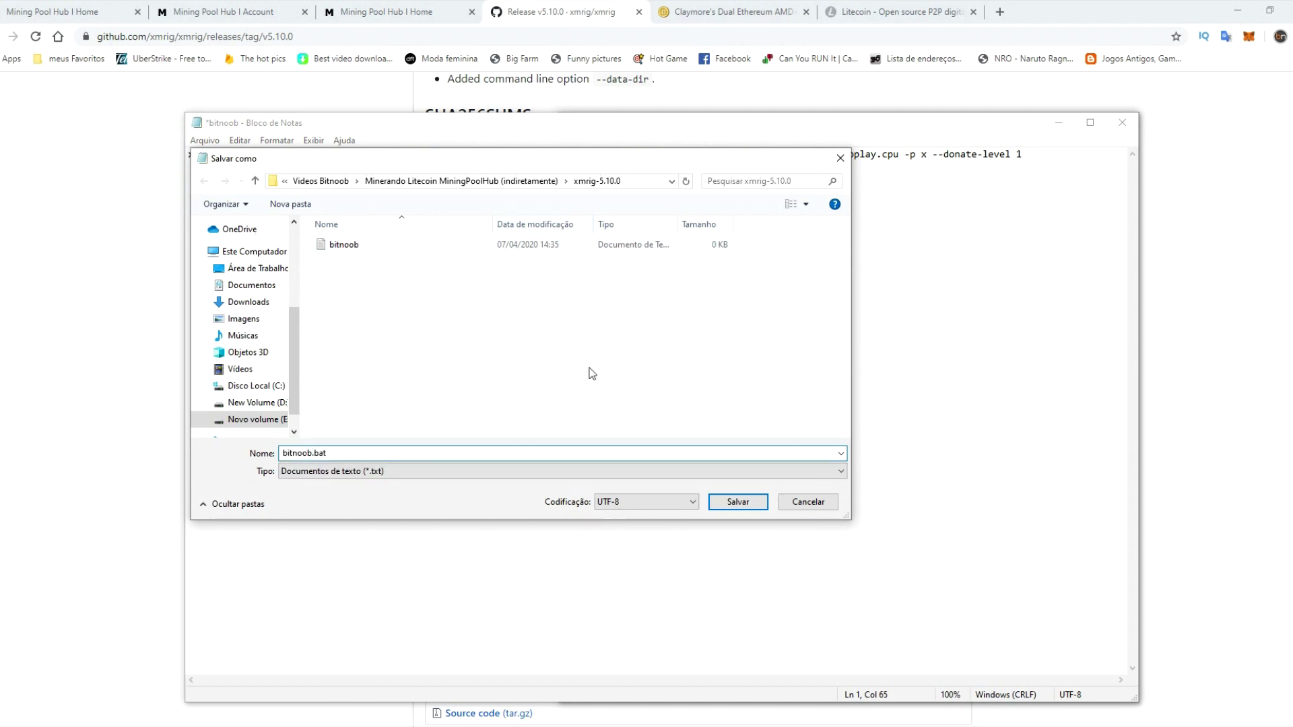
click(740, 508)
click(1122, 124)
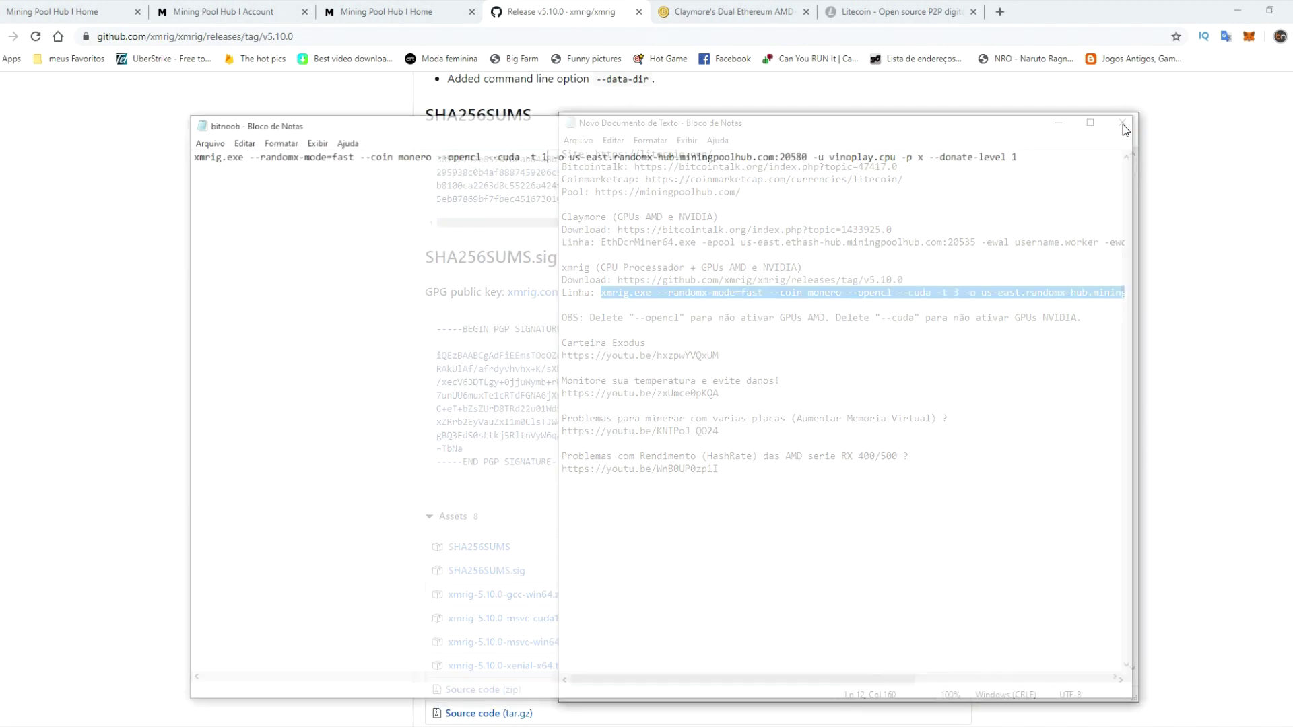
- Run bitnoob.bat from the xmrig-5.10.0 folder and review the XMRig pool connection and hashrate tables
click(173, 668)
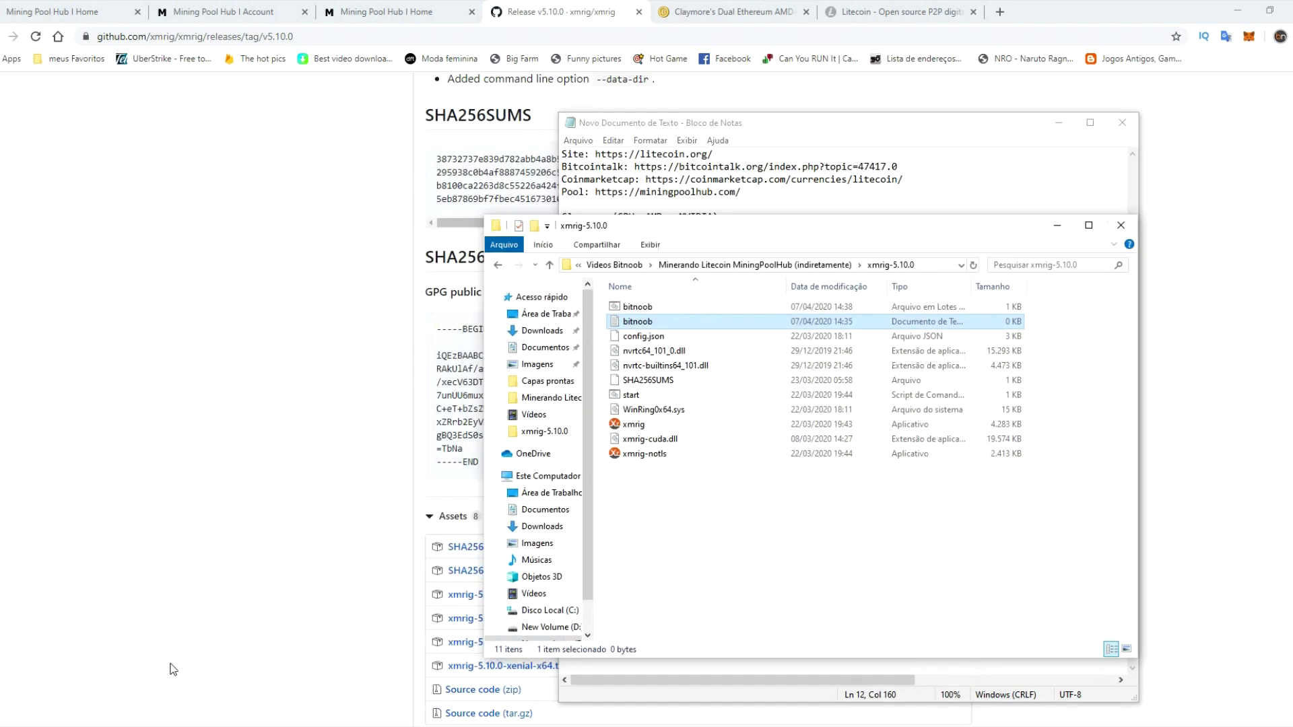
click(635, 309)
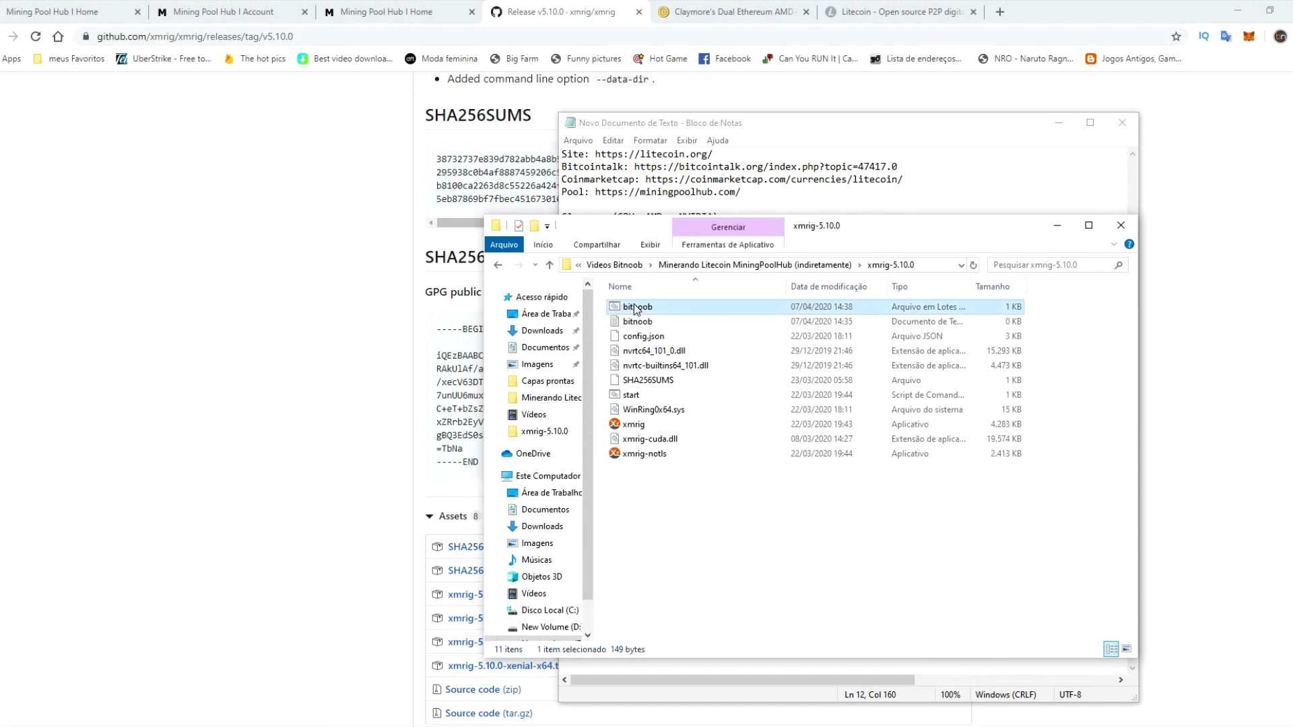
double_click(685, 305)
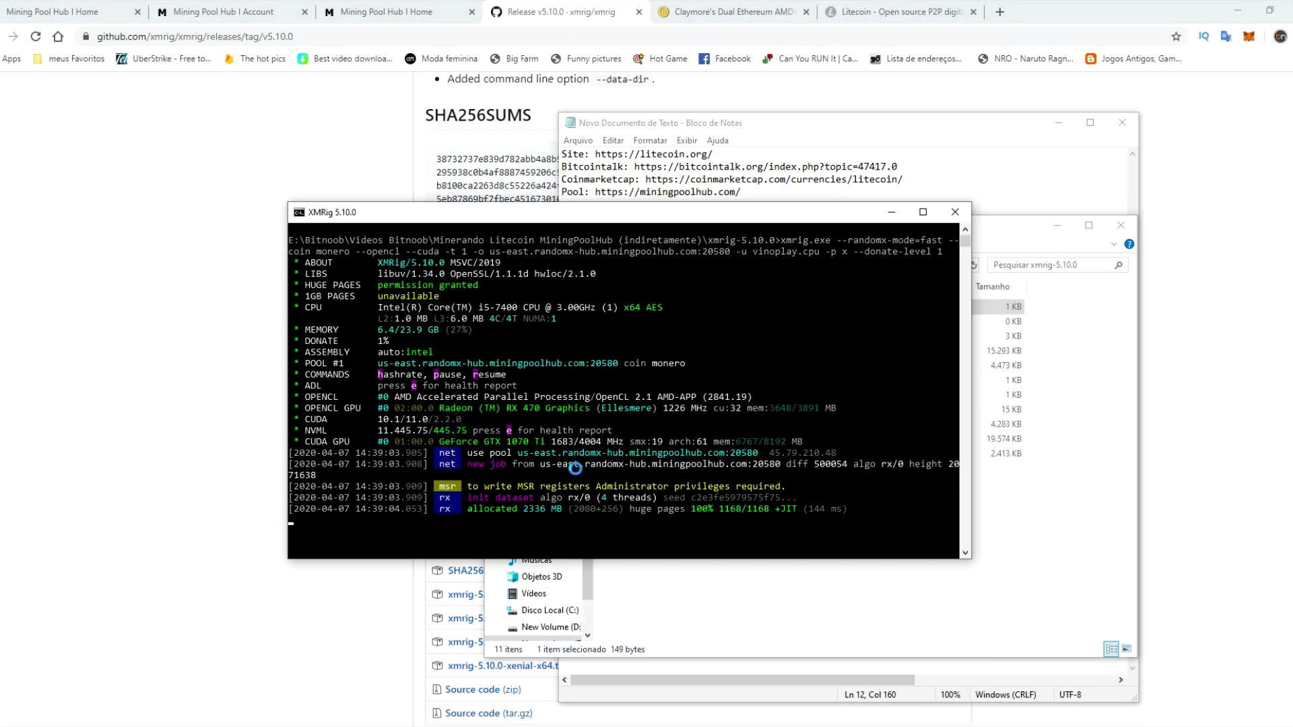
scroll(563, 464, up, 2)
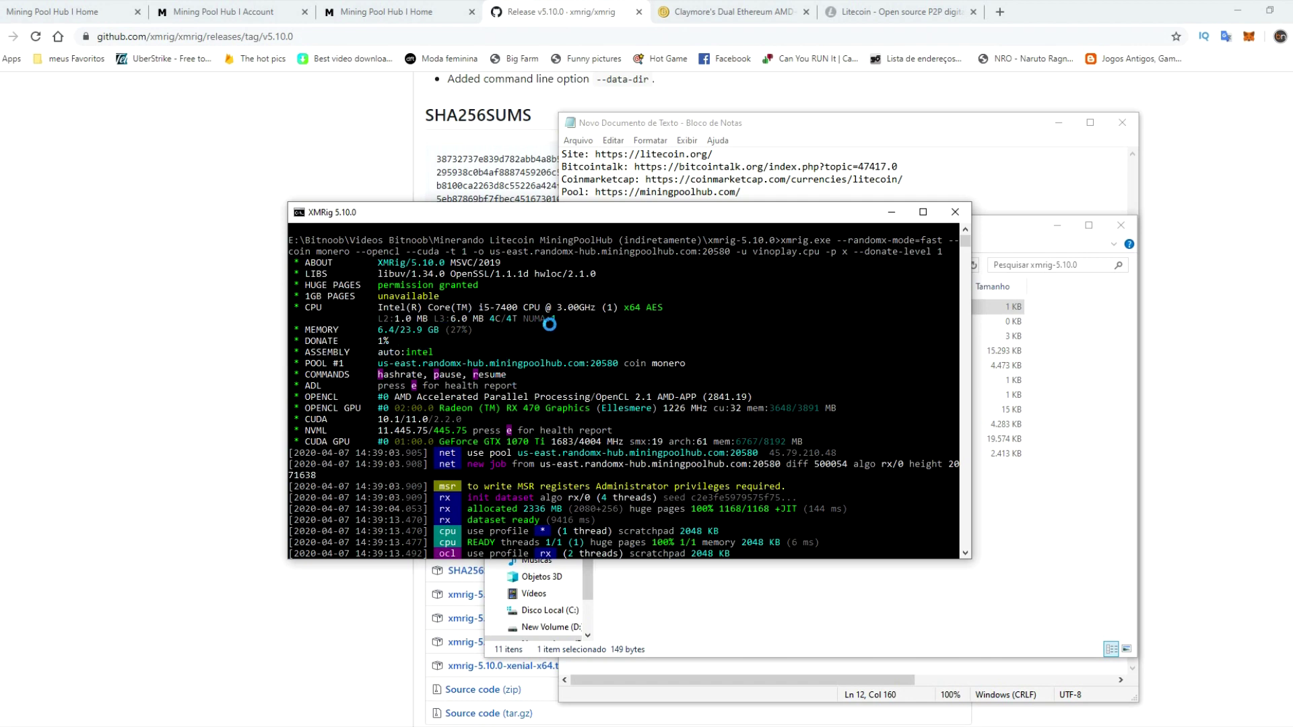
scroll(573, 397, down, 5)
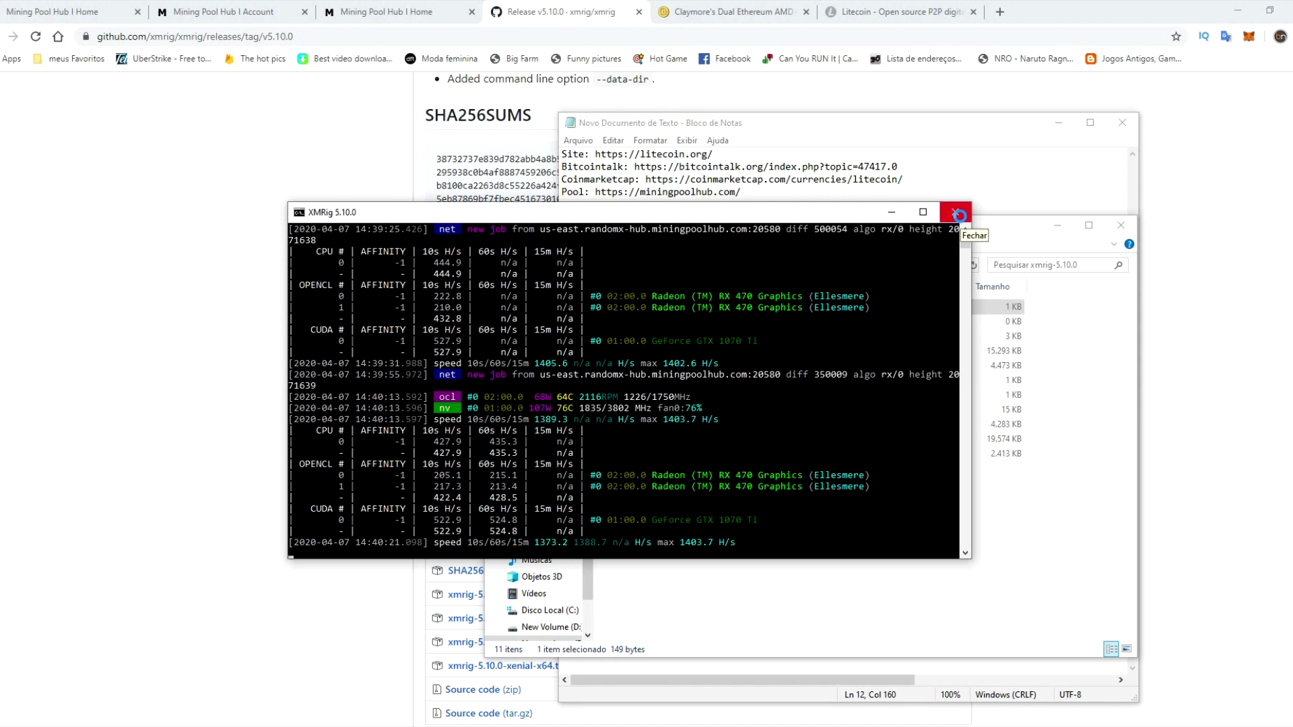
- Close the running XMRig miner and open bitnoob.bat for editing via Editar
click(959, 215)
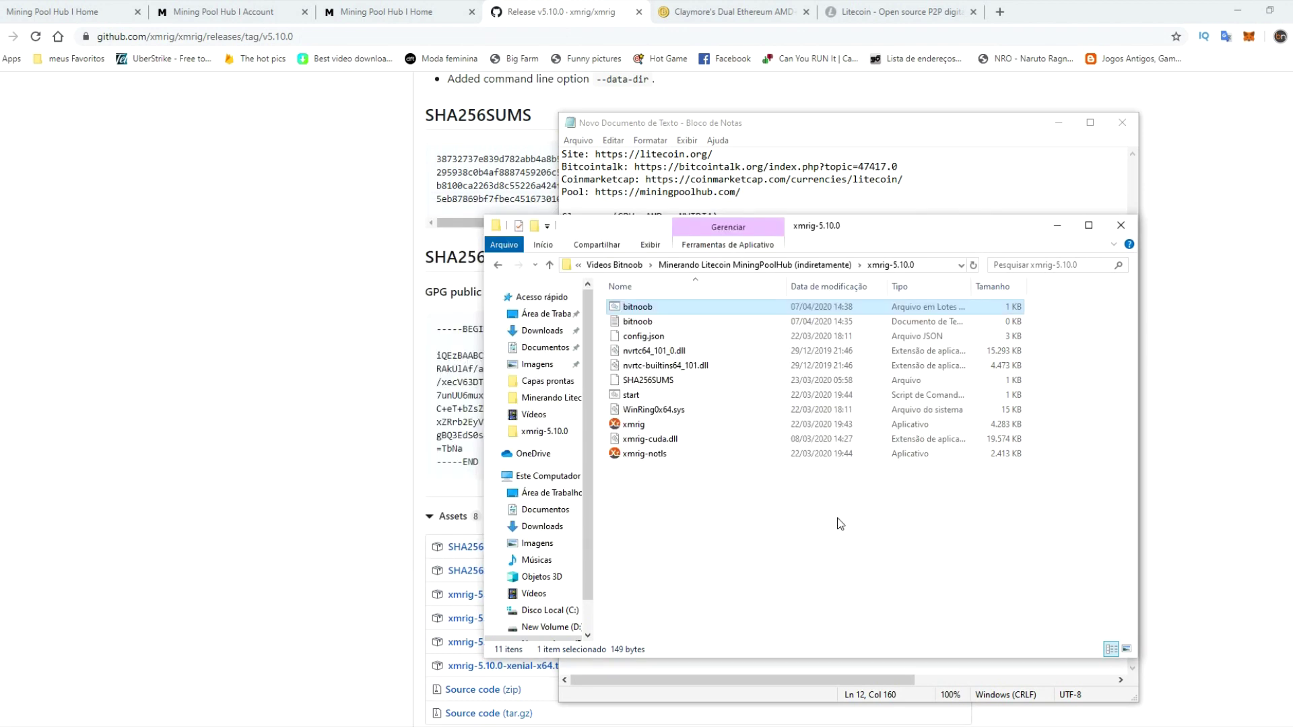
right_click(633, 307)
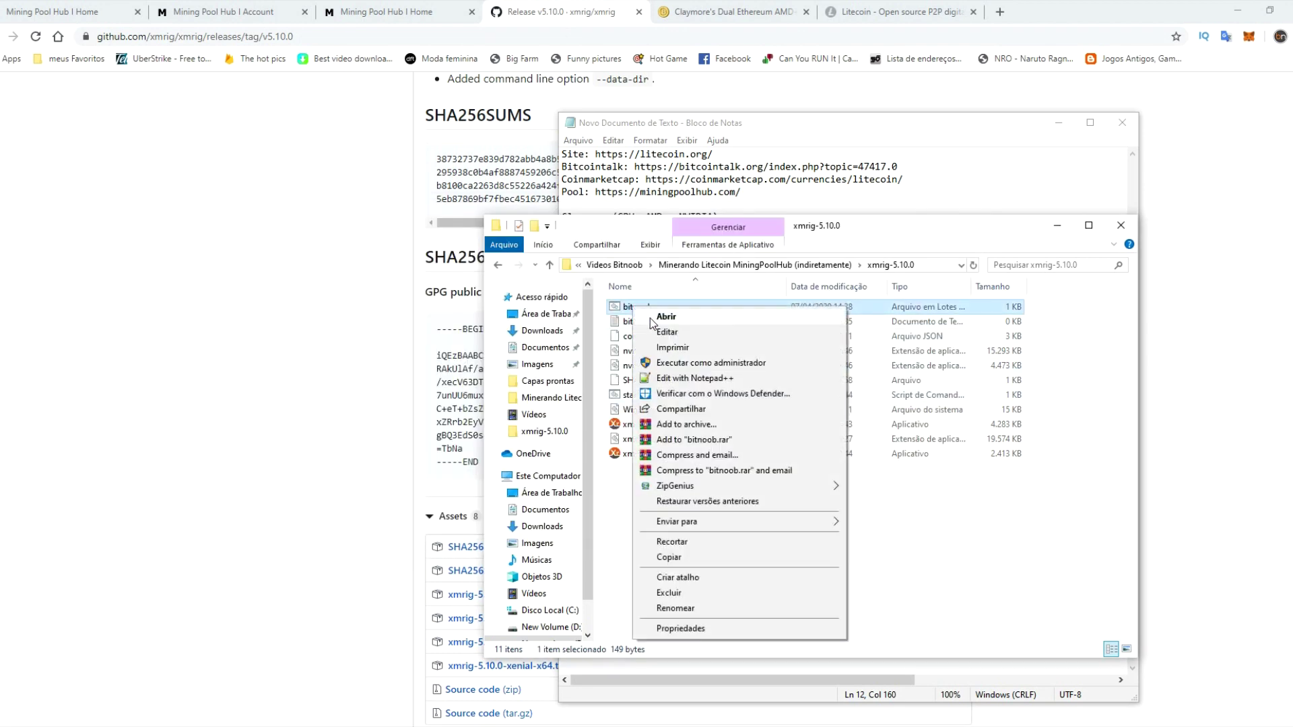
click(666, 334)
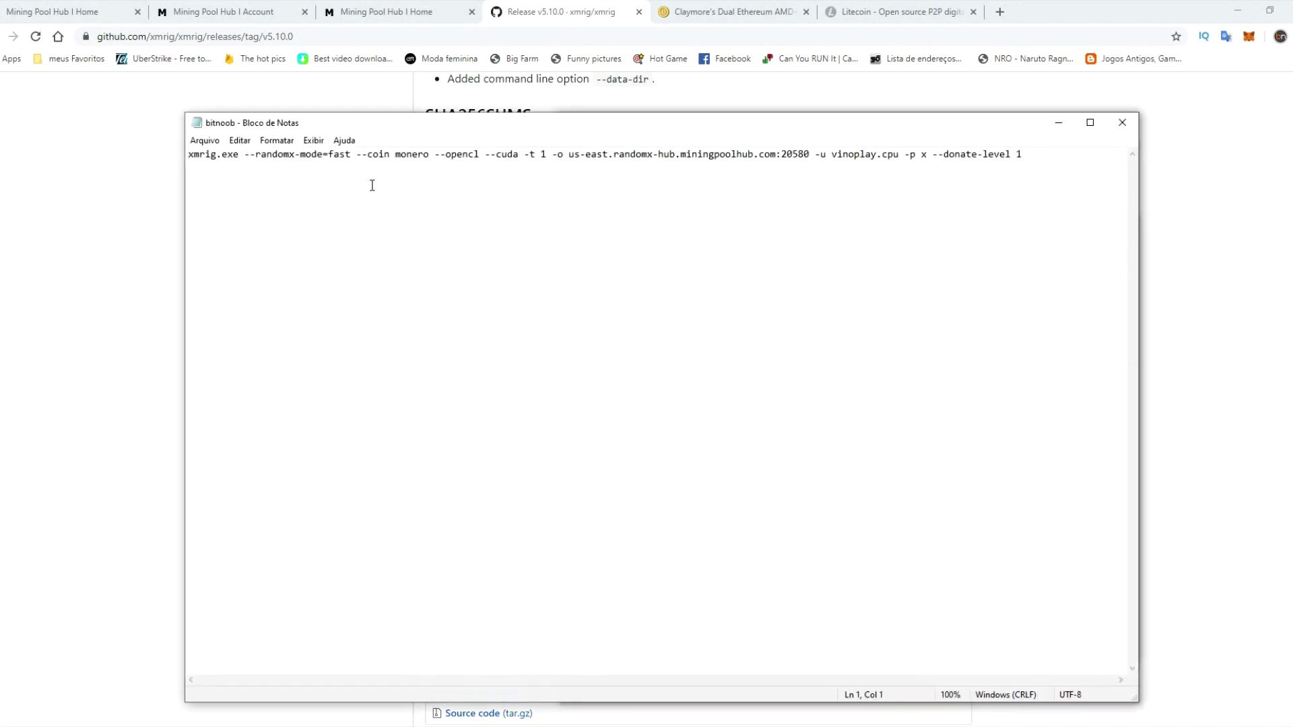
- Delete --opencl --cuda, change -t 1 to -t 2, and close the editor to save
drag(437, 155, 520, 174)
key(BackSpace)
key(BackSpace)
key(Right)
key(Right)
key(Right)
key(Right)
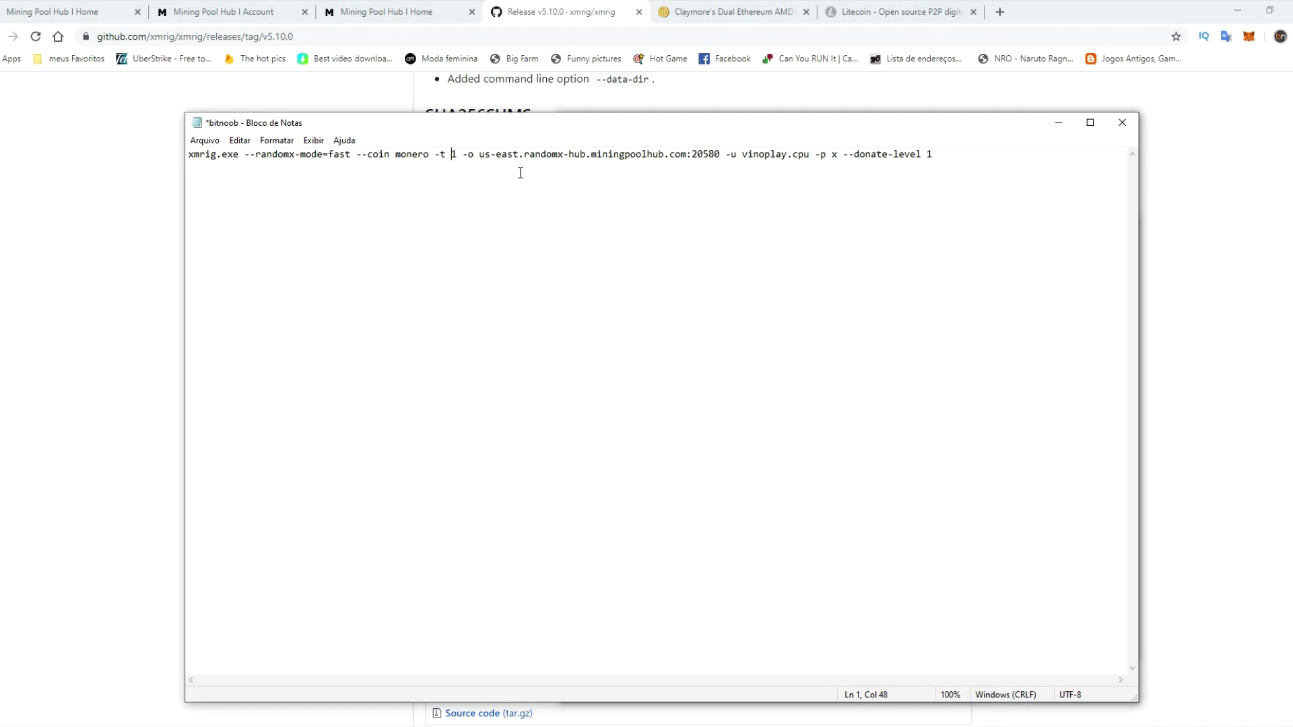
key(BackSpace)
text(2)
click(1123, 128)
- Save the edits, relaunch bitnoob.bat, and show the CPU-only hashrate of about 816.2 H/s
click(594, 394)
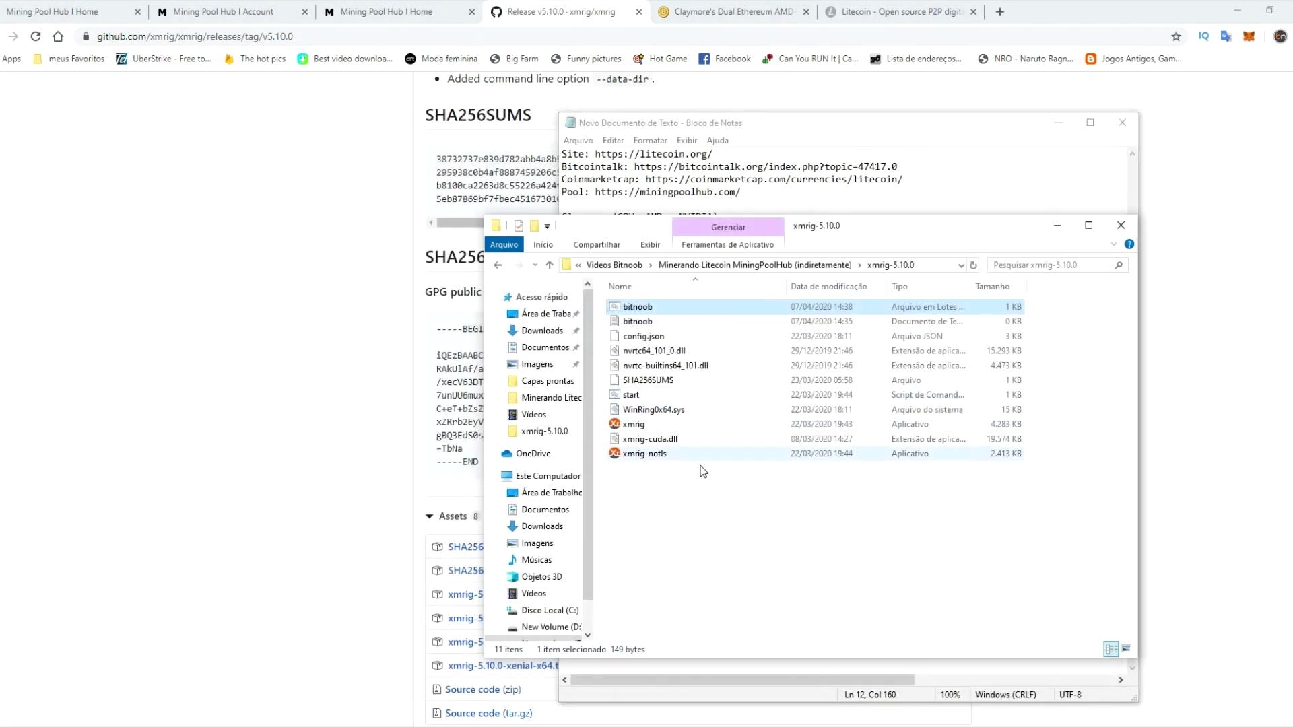
double_click(647, 308)
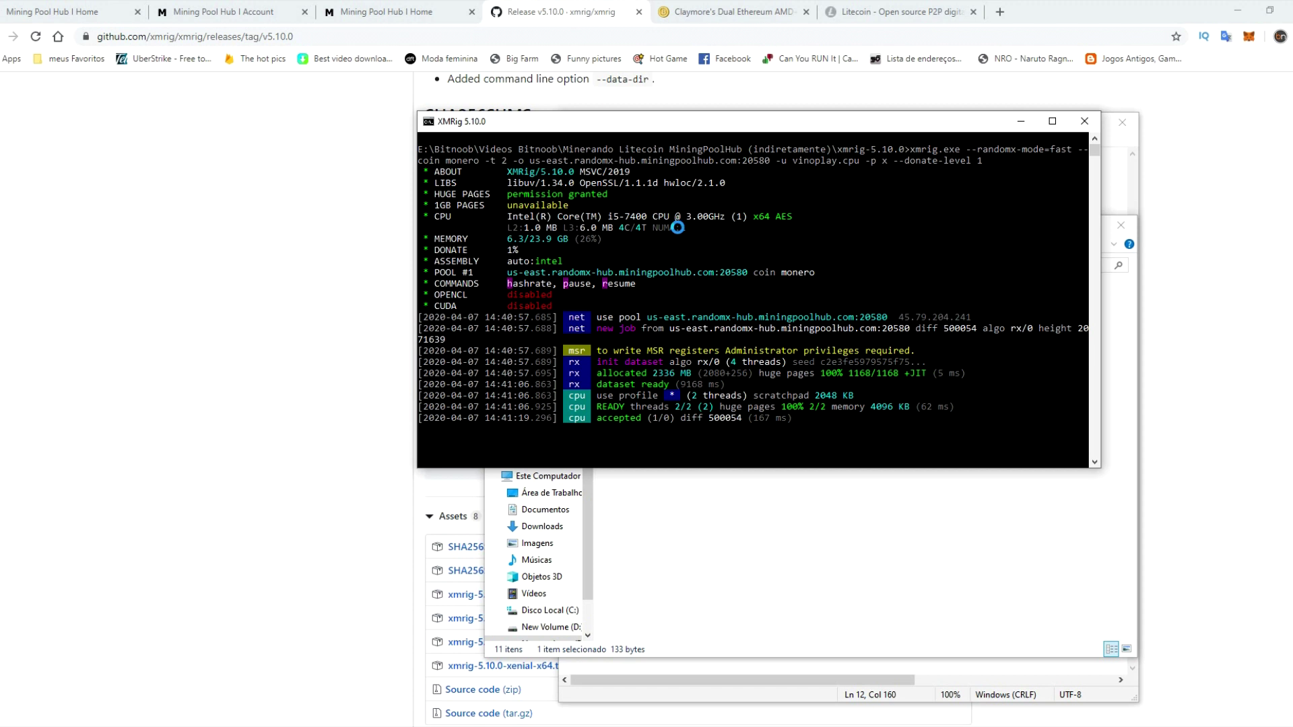
key(h)
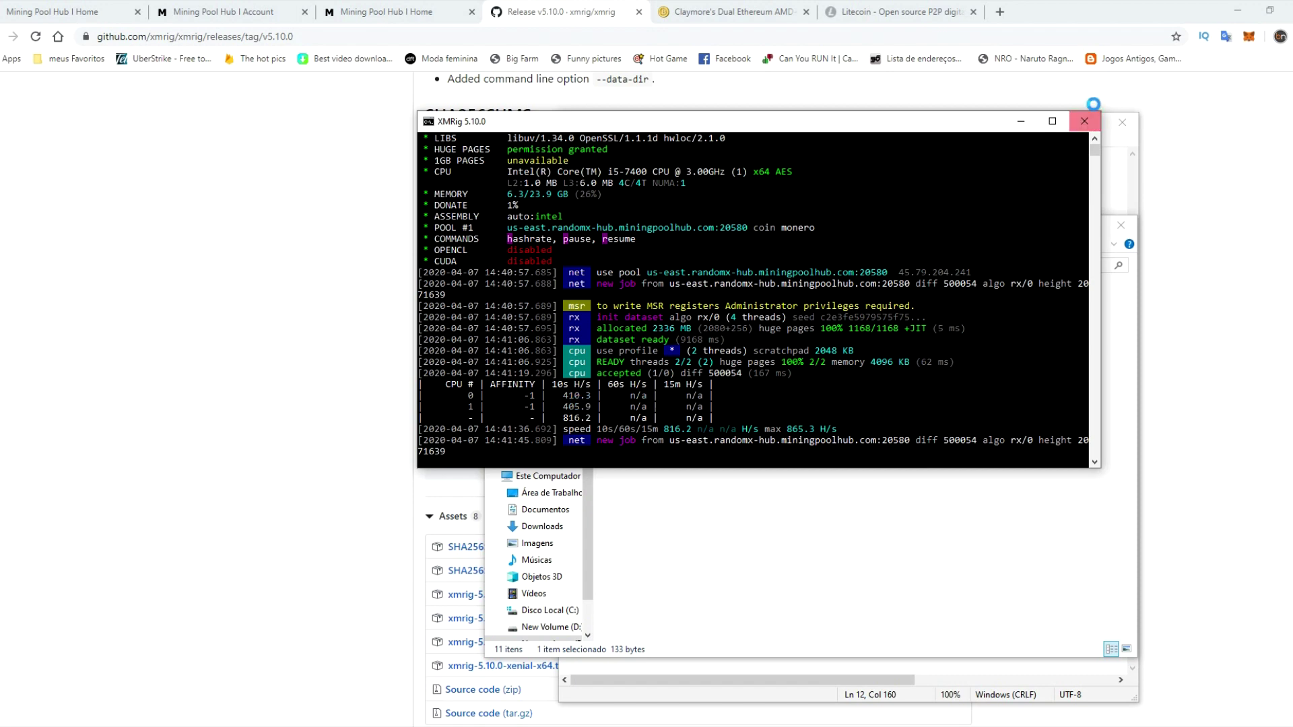
- Close XMRig and navigate up to open the Claymore's Dual Ethereum AMD+NVIDIA GPU Miner v15.0 folder
click(1082, 126)
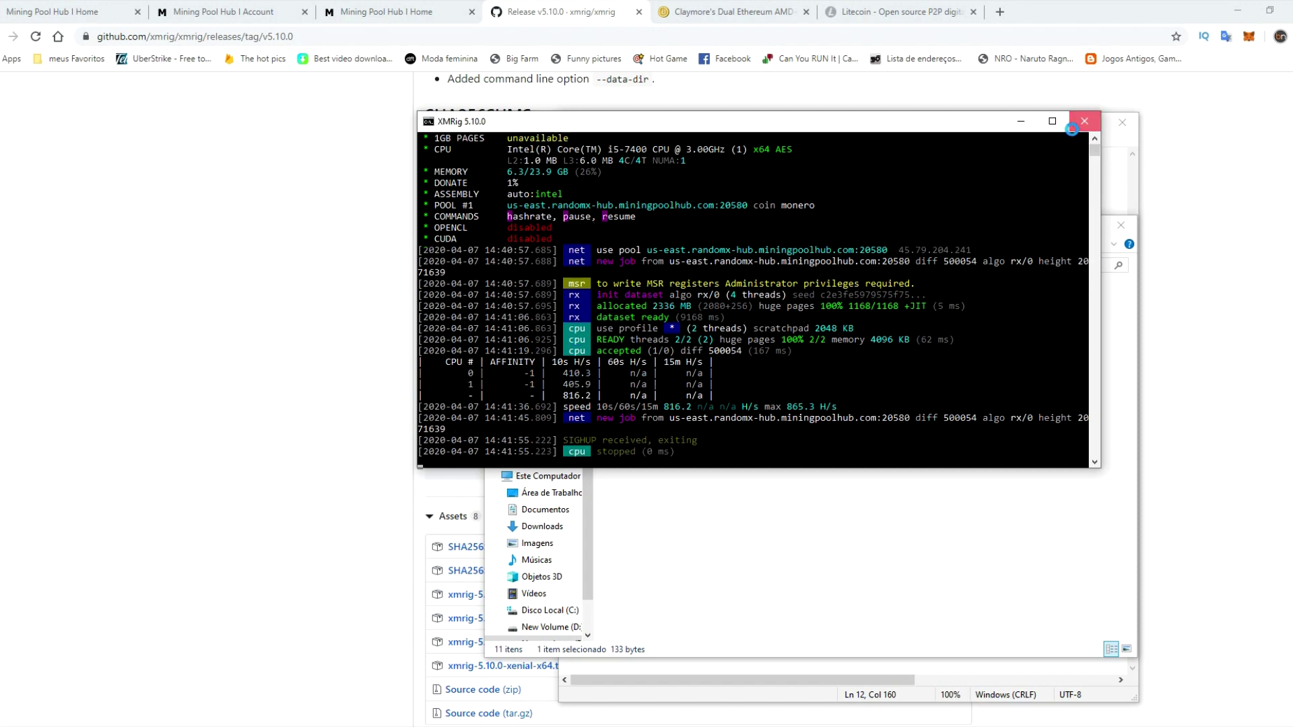
click(914, 499)
click(768, 265)
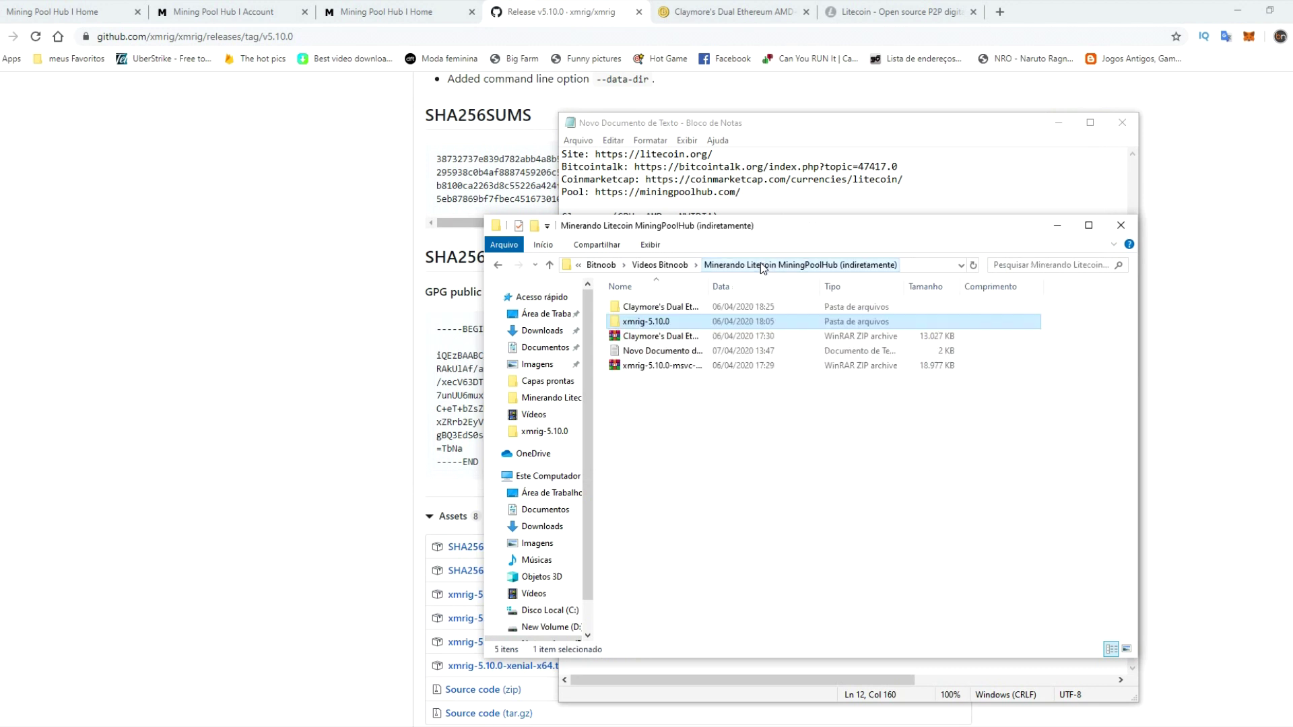
click(685, 307)
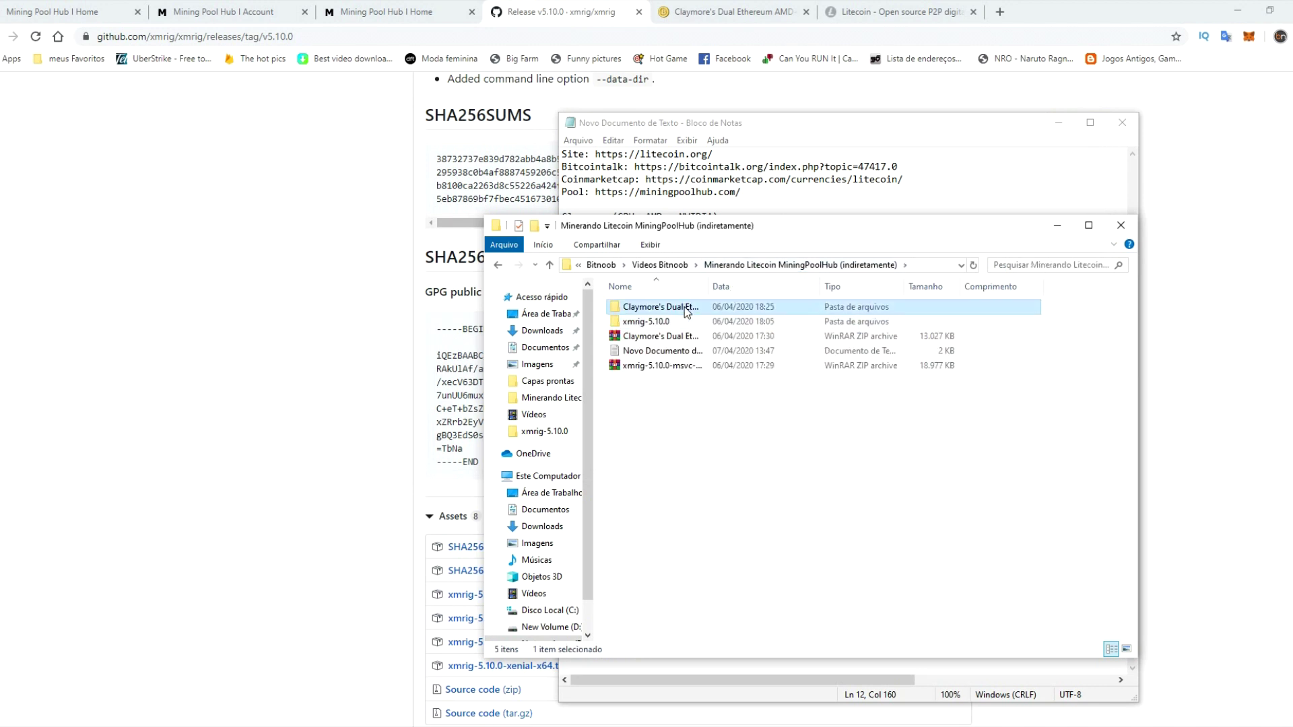
double_click(685, 308)
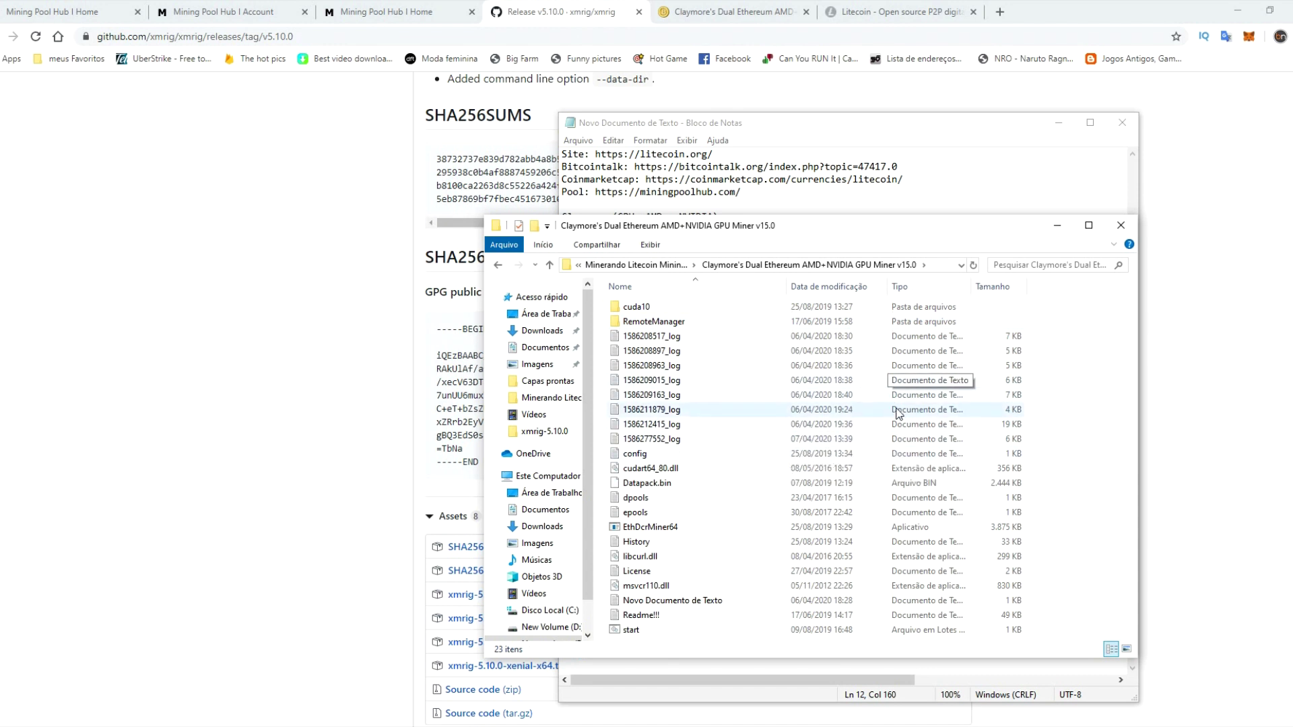
- Create a new text document named bitnoob in the Claymore folder and open it
right_click(1081, 486)
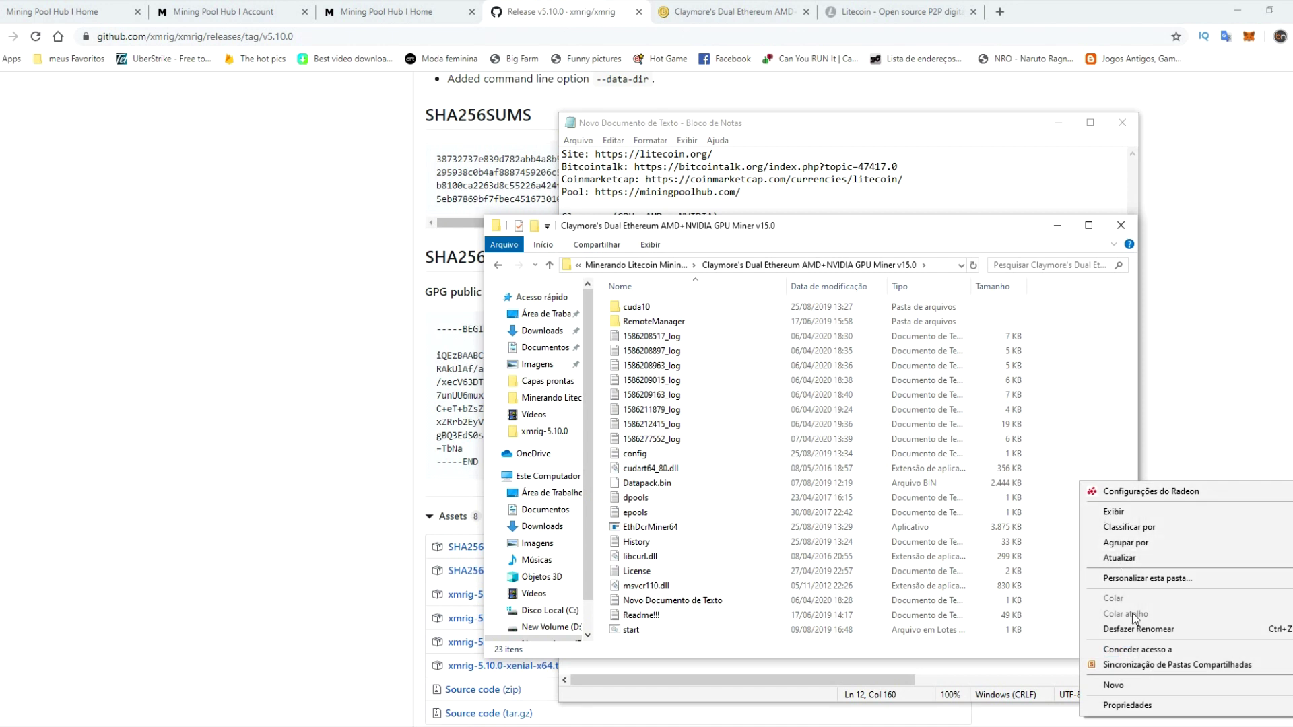
mouse_move(1141, 686)
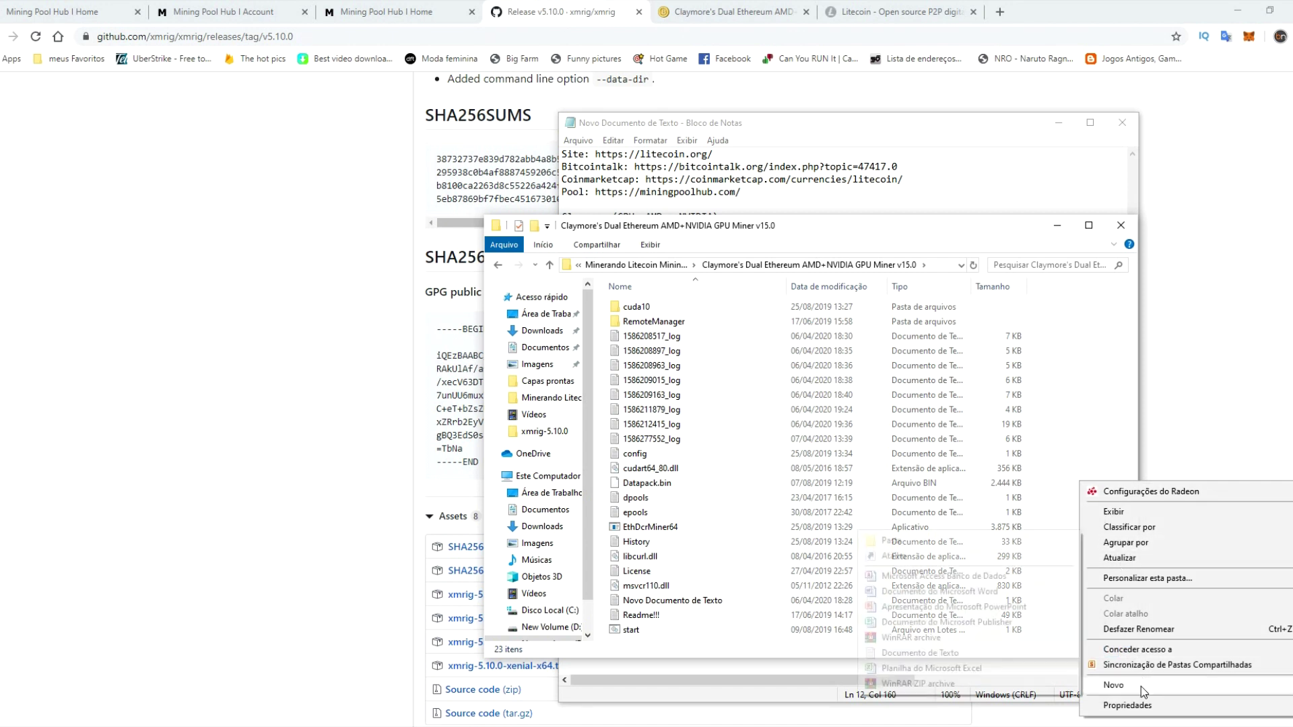
click(931, 654)
text(bitnoob)
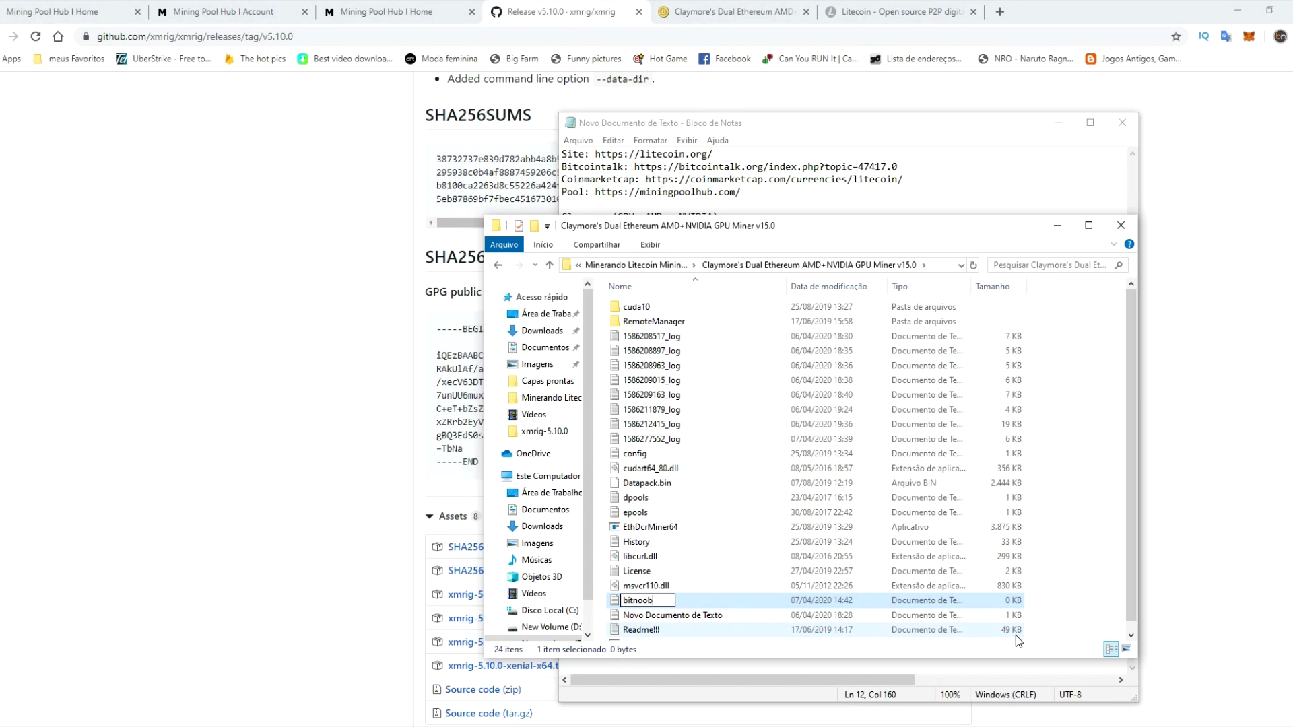
key(Return)
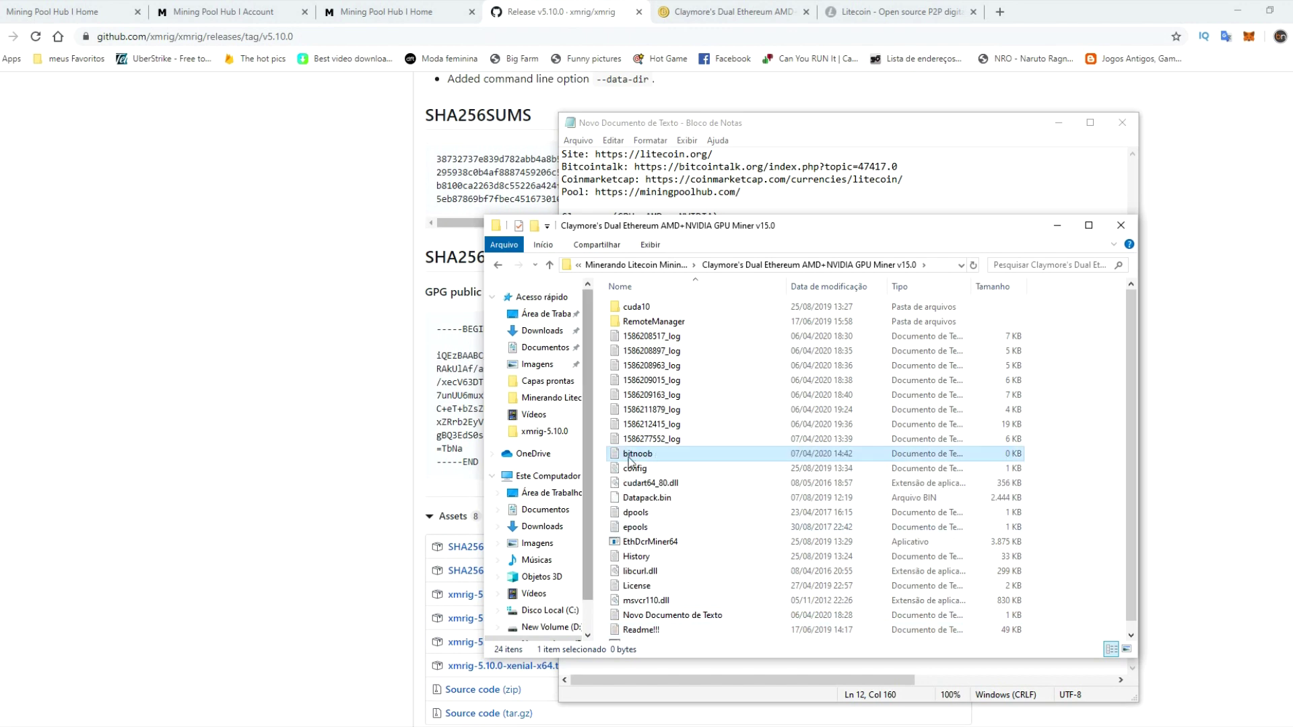
double_click(640, 455)
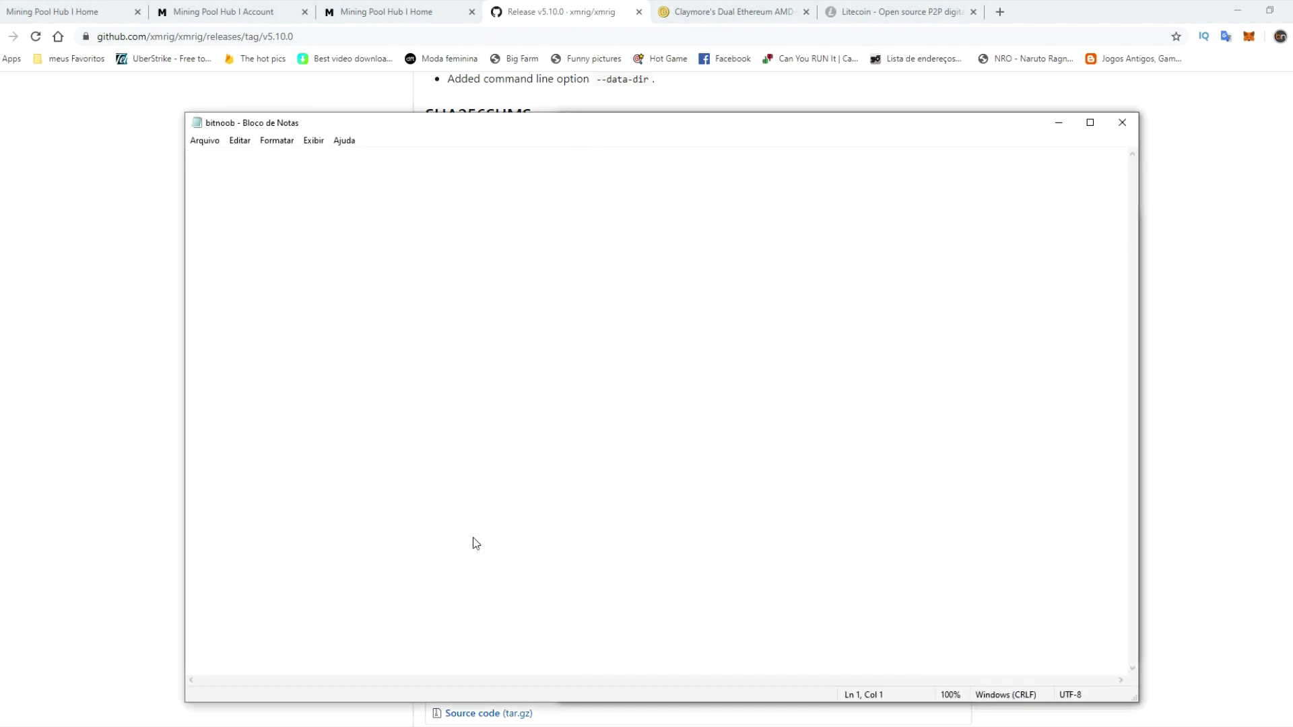
- Copy the Claymore EthDcrMiner64 command from the notes and paste it into bitnoob
click(216, 700)
click(882, 551)
drag(604, 241, 1034, 239)
key(ctrl+c)
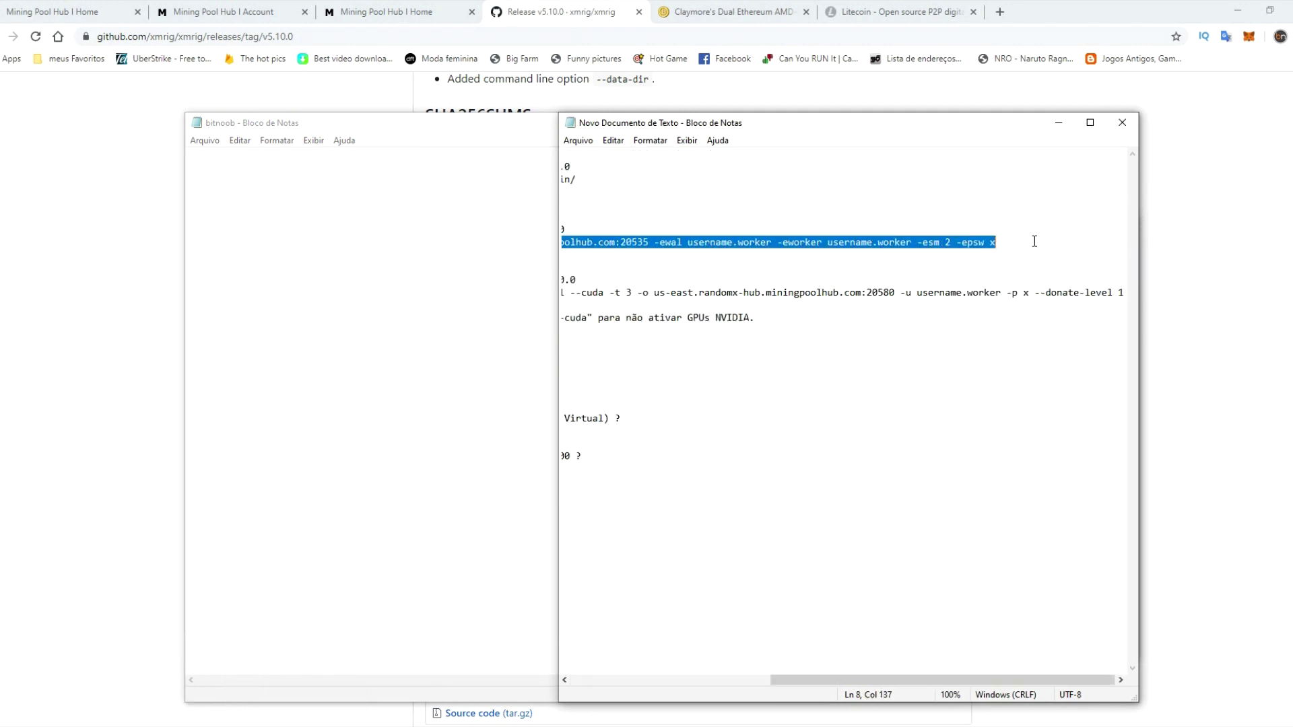
click(196, 294)
key(ctrl+v)
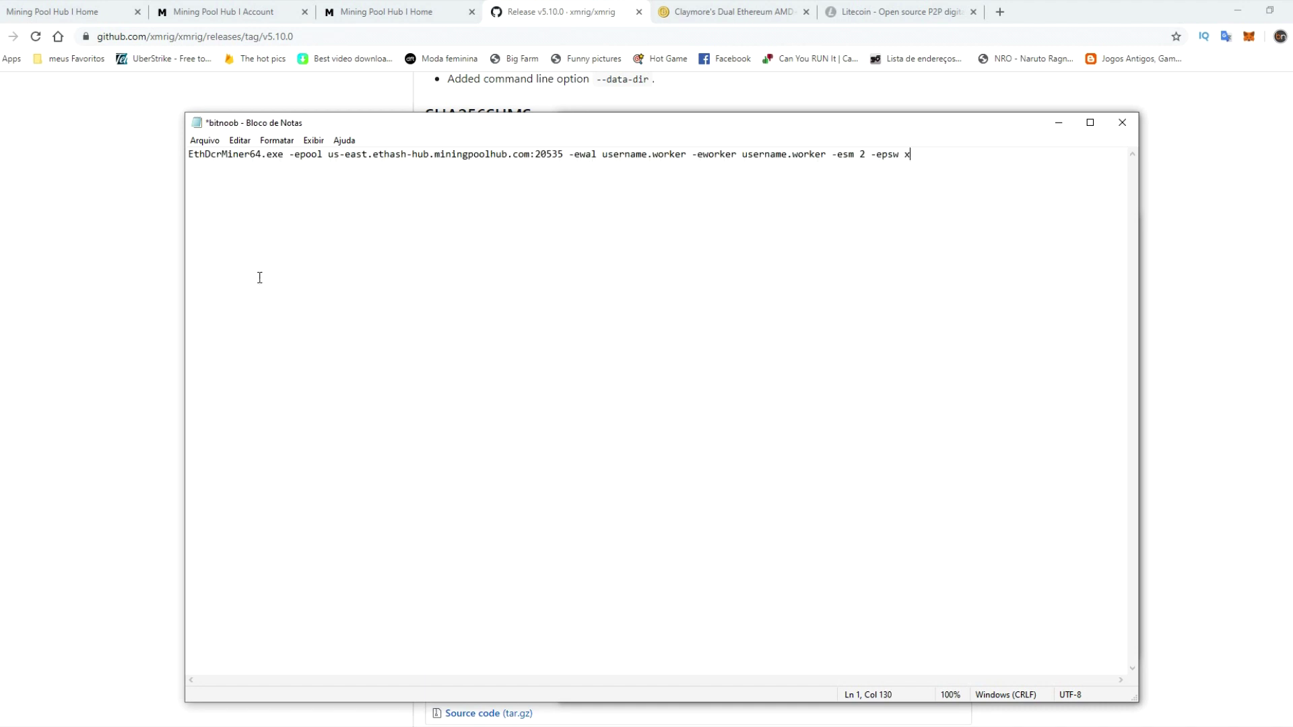
- Replace the username.worker placeholders after -ewal and -eworker with the account's GPU worker name
drag(604, 154, 686, 154)
text(vinoplay)
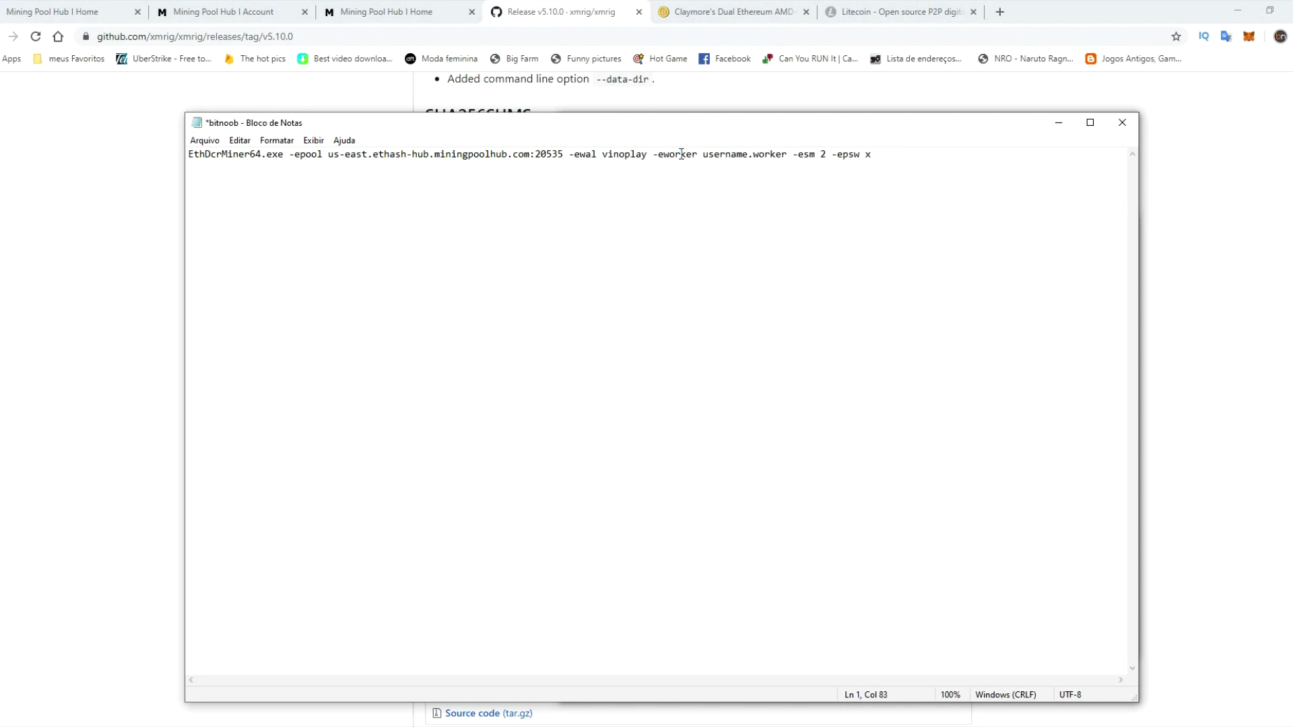
text(.gpu)
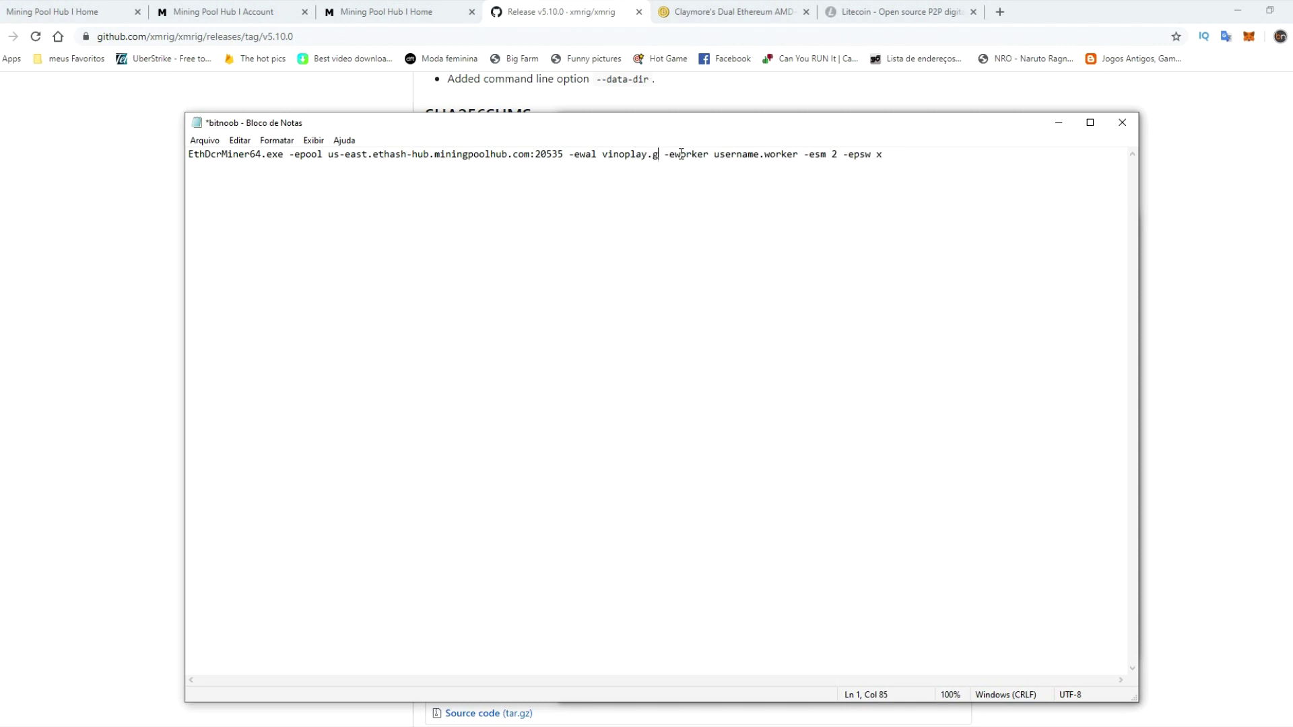
drag(725, 155, 810, 159)
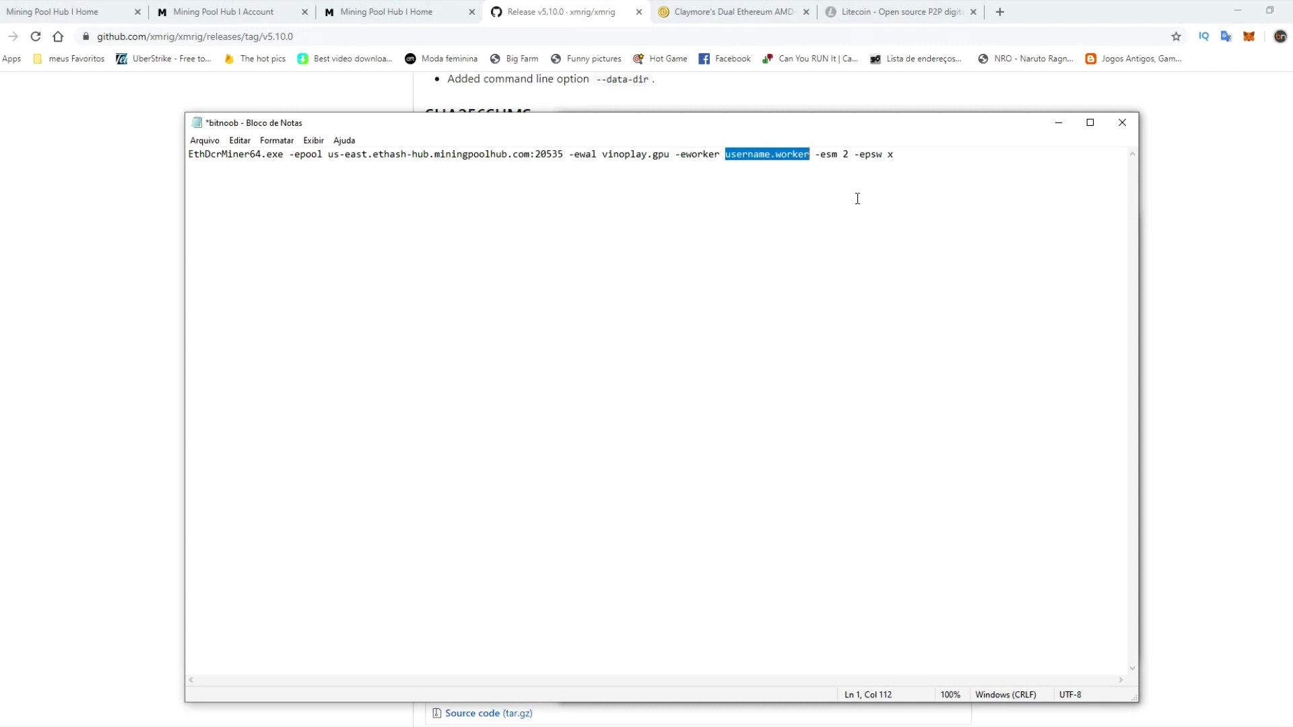
text(vinoplay)
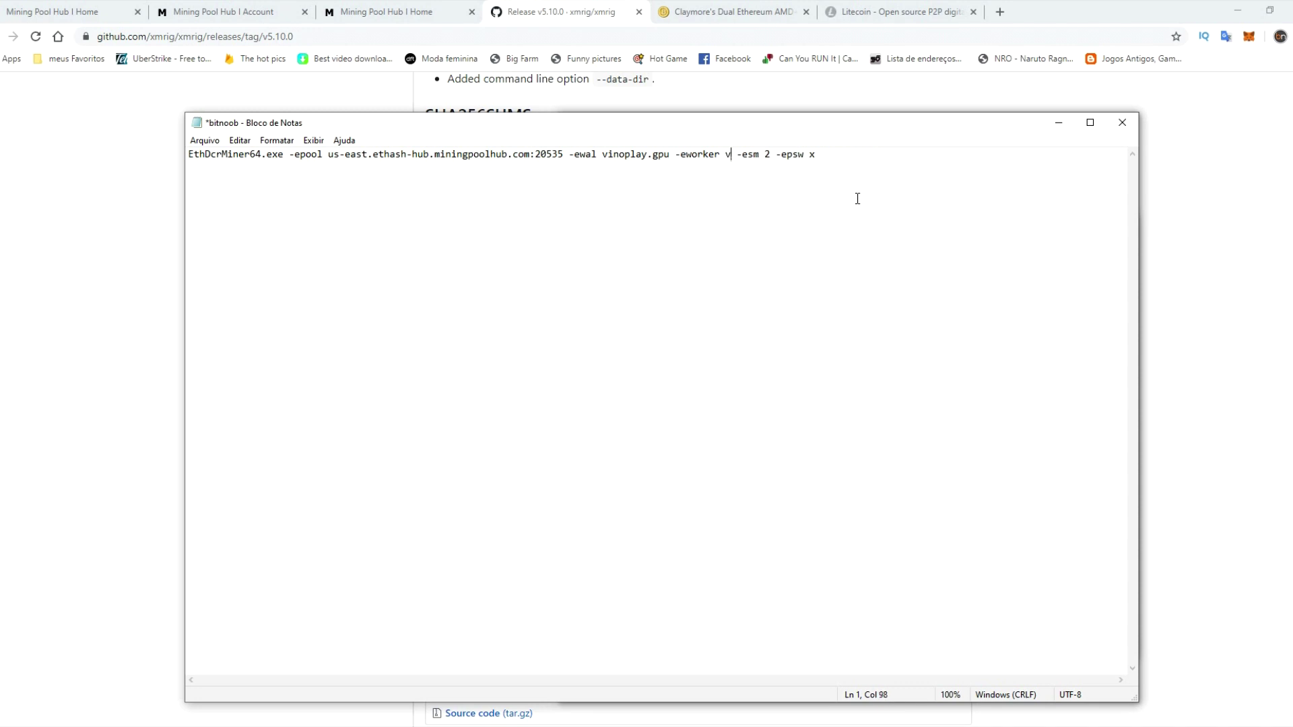
text(.gpu)
- Save the Claymore command as bitnoob.bat via Save As, close Notepad, and return to the Claymore folder
click(664, 312)
click(205, 140)
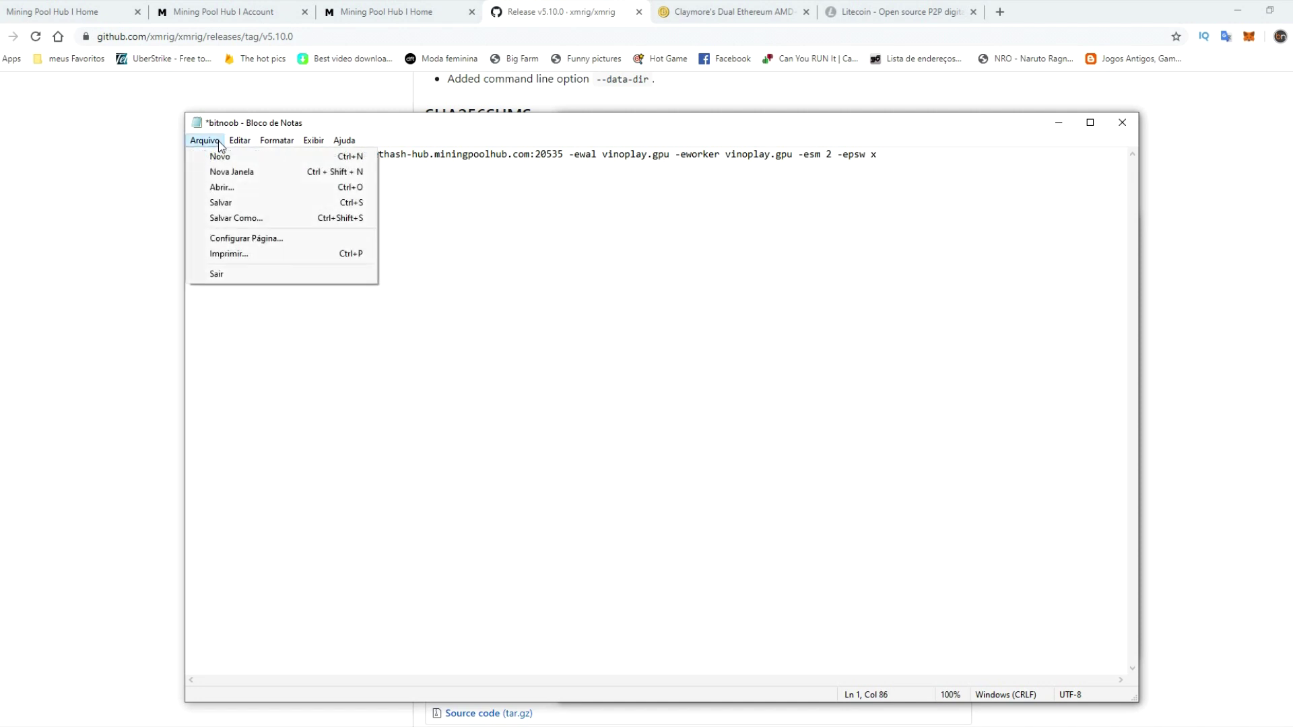
click(261, 219)
key(ctrl+shift+s)
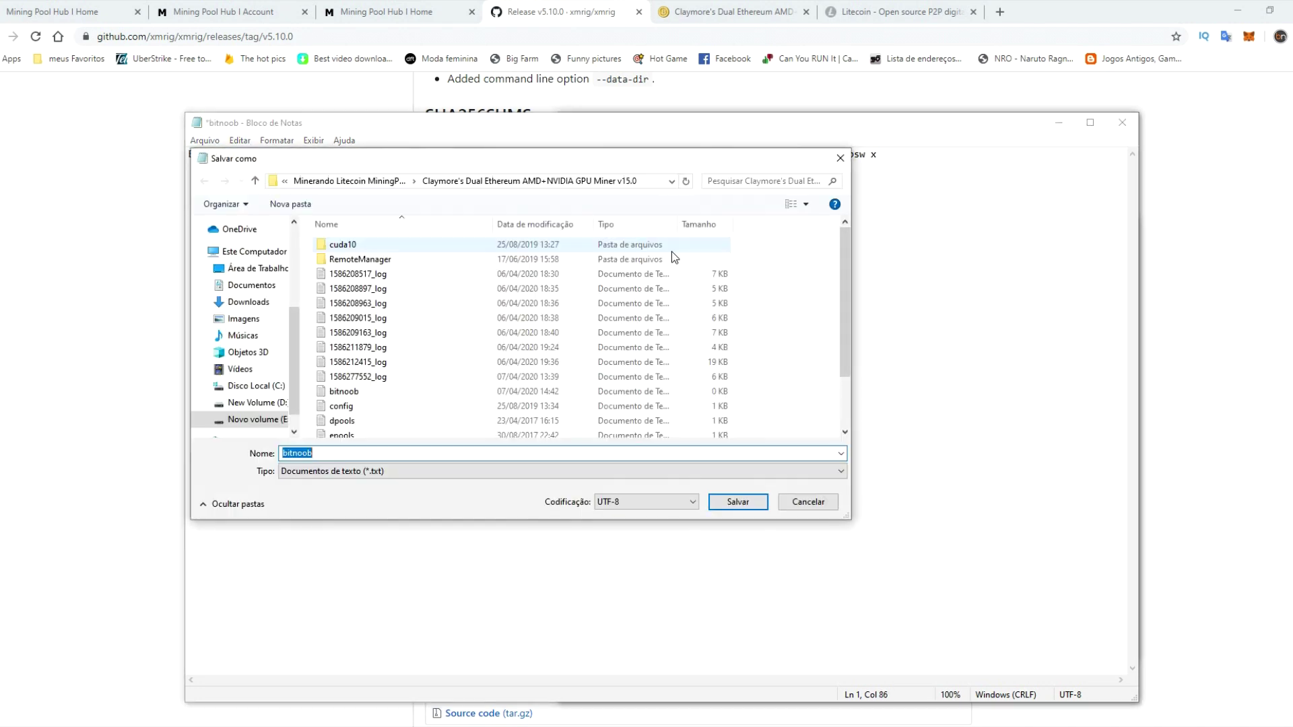
key(End)
text(.bat)
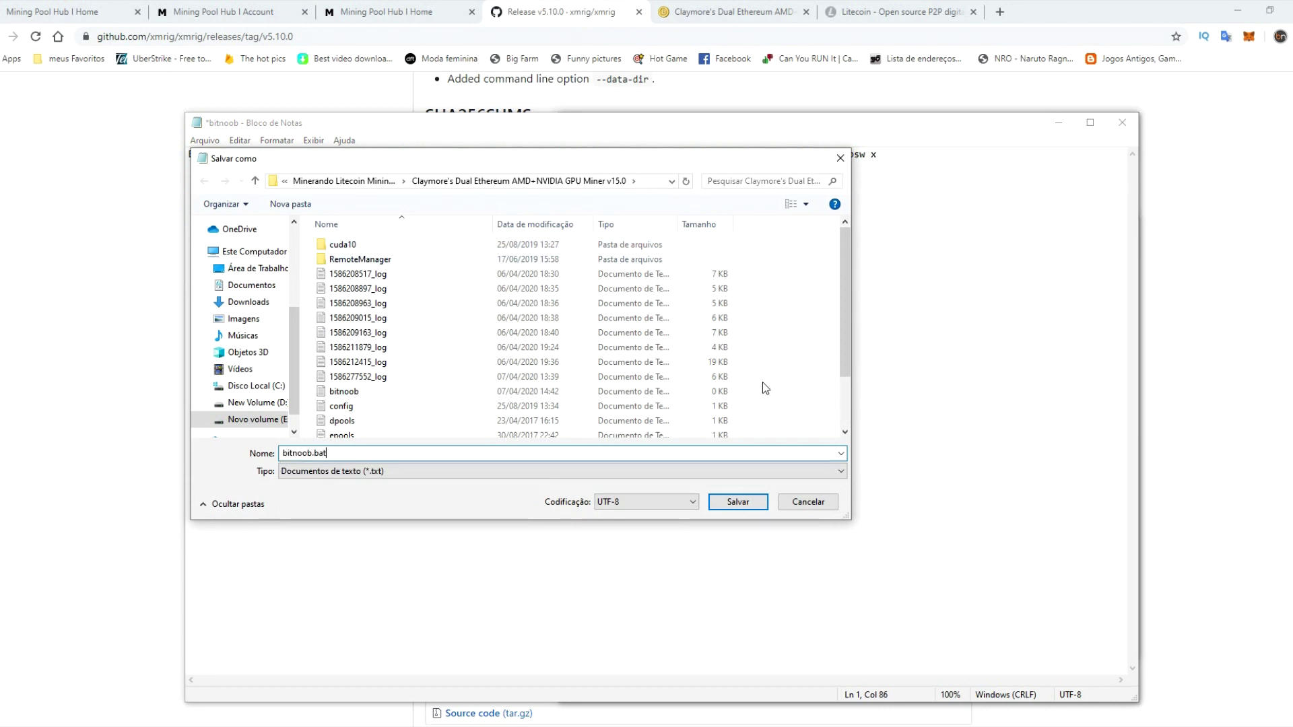
click(738, 502)
click(1116, 126)
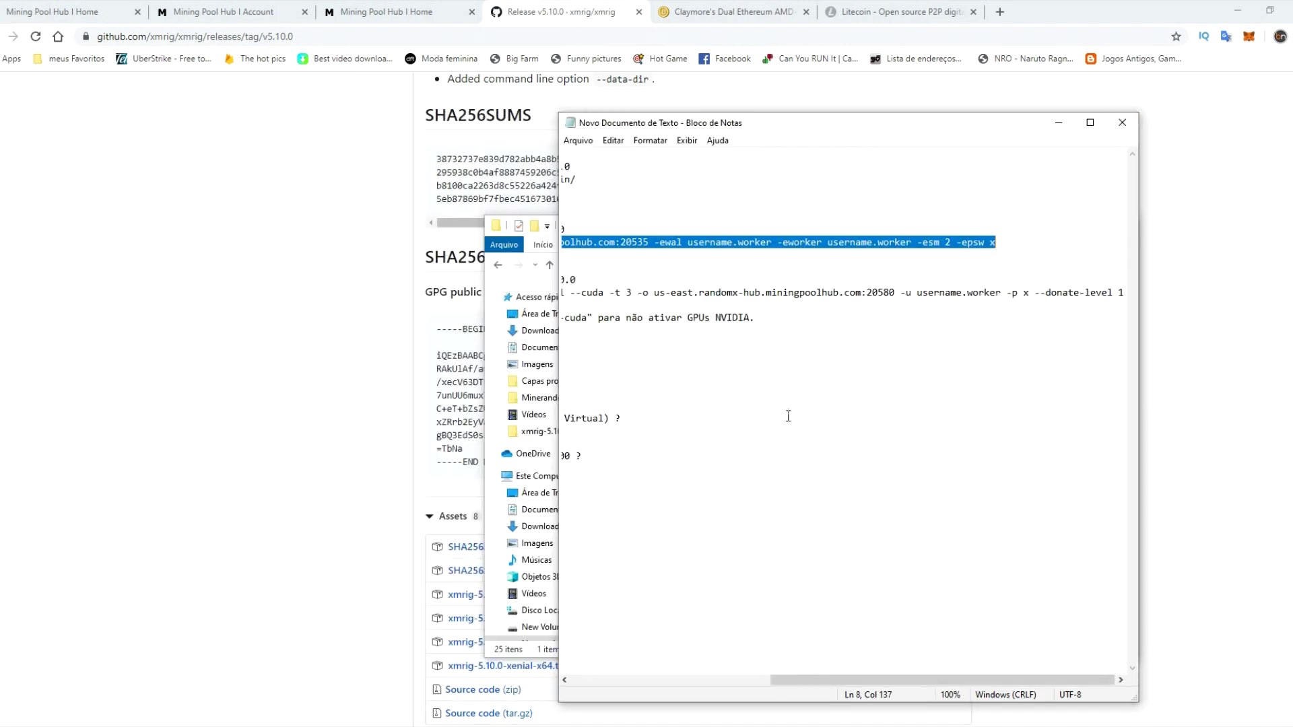
click(132, 677)
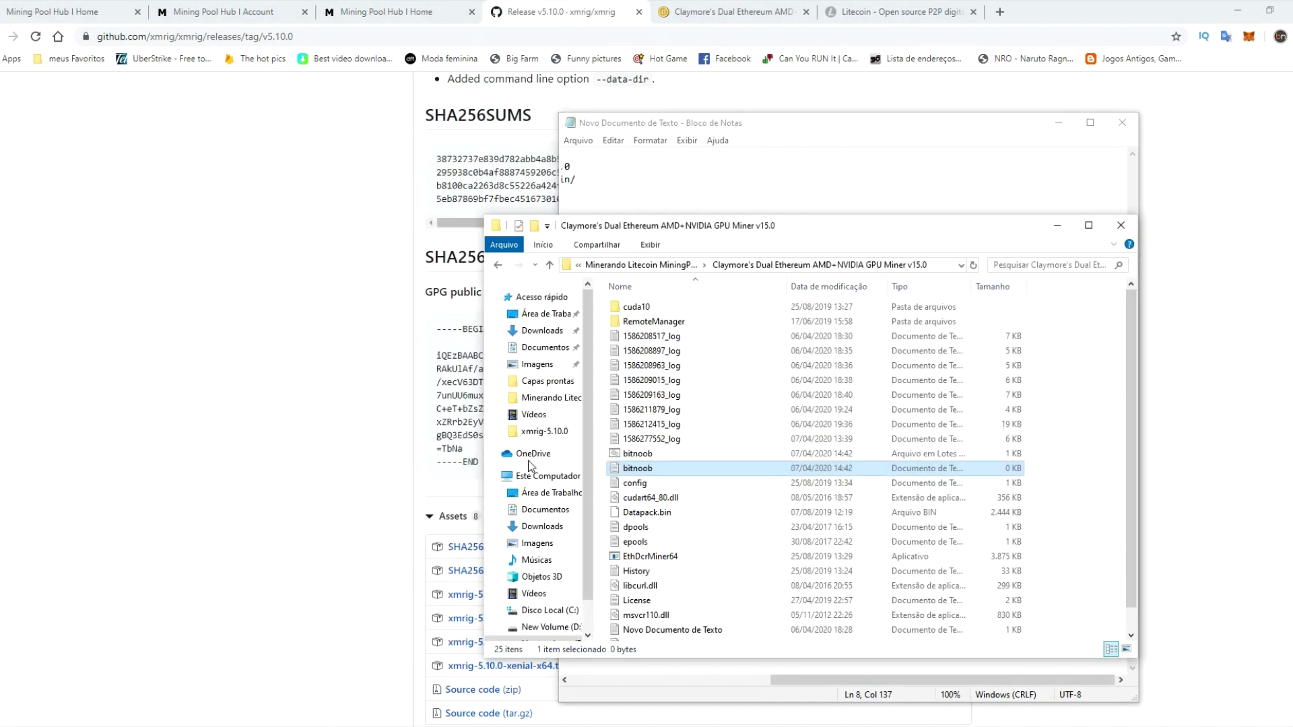
- Run bitnoob.bat to connect Claymore to port 20535, stop it, and switch to the browser's balances tab
double_click(656, 457)
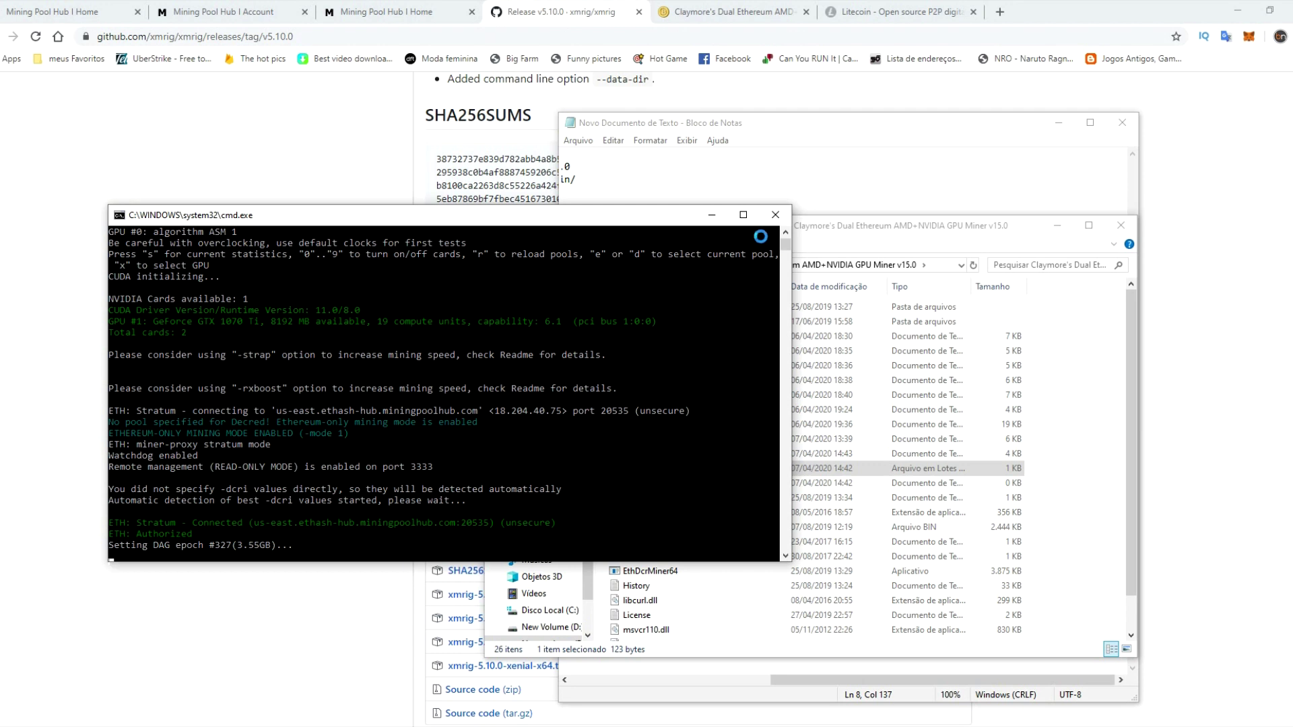
click(781, 212)
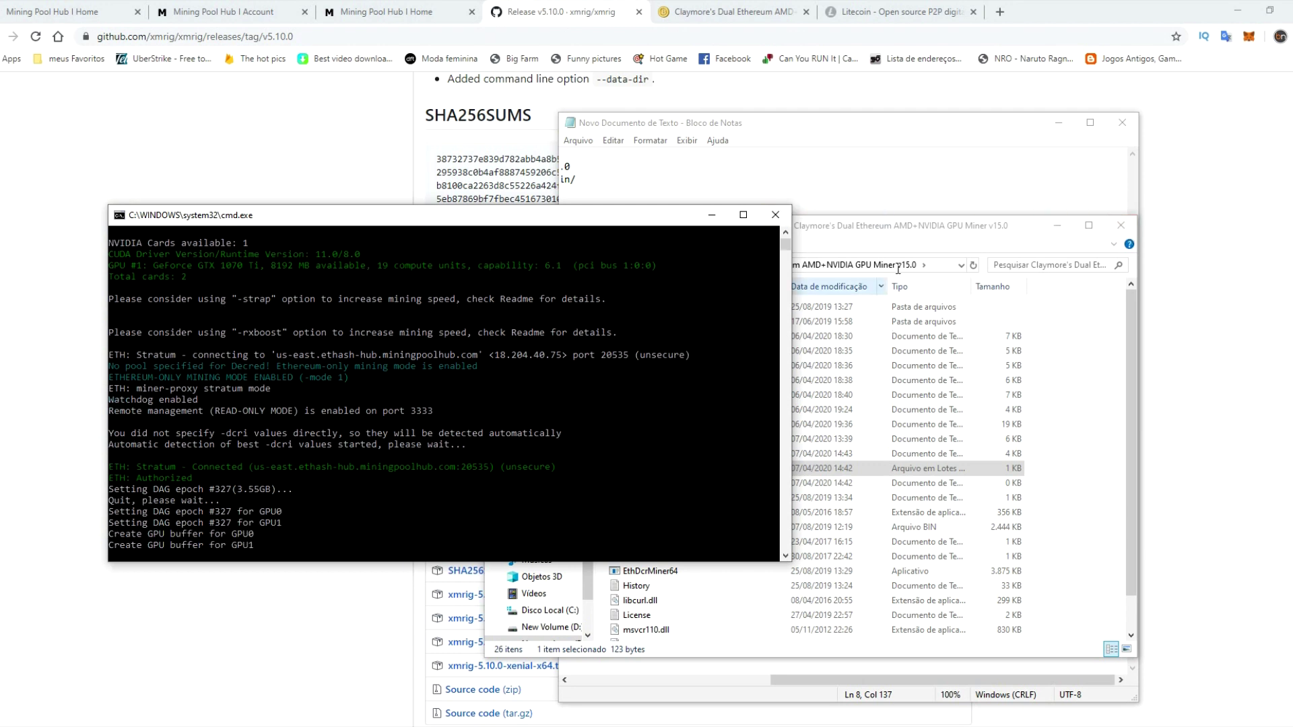
click(1191, 219)
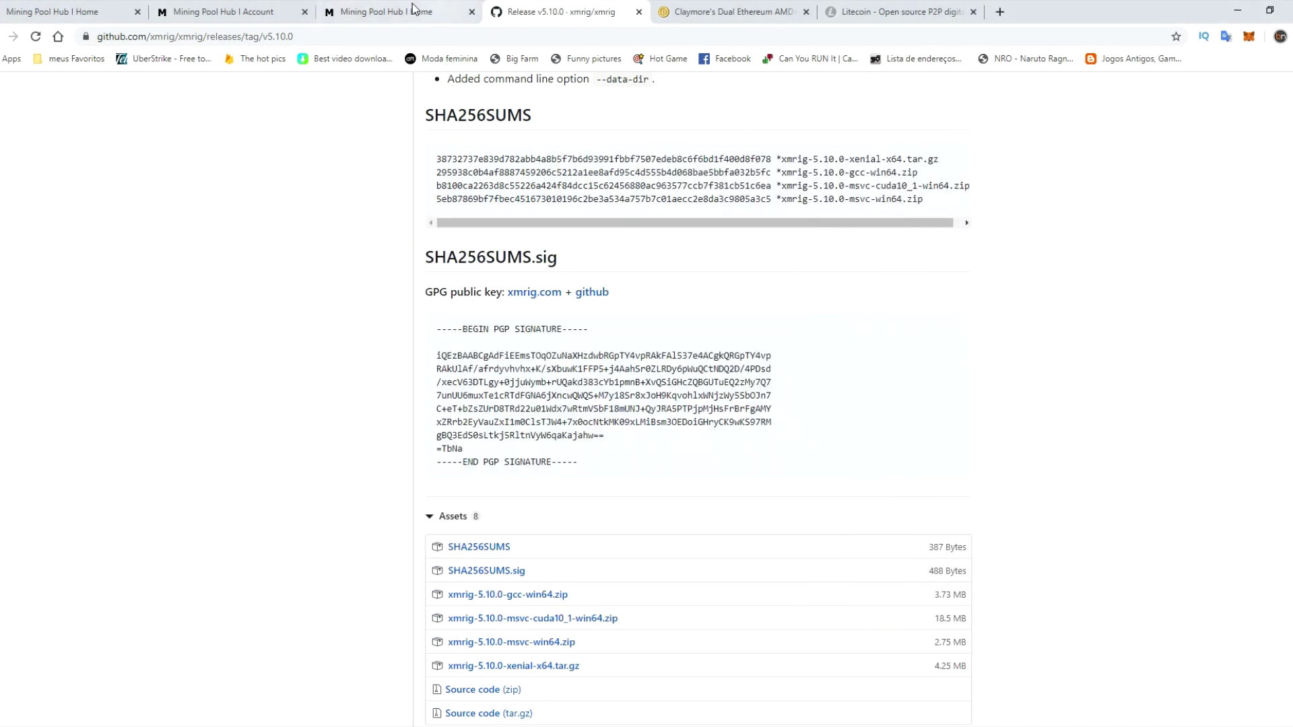
click(217, 5)
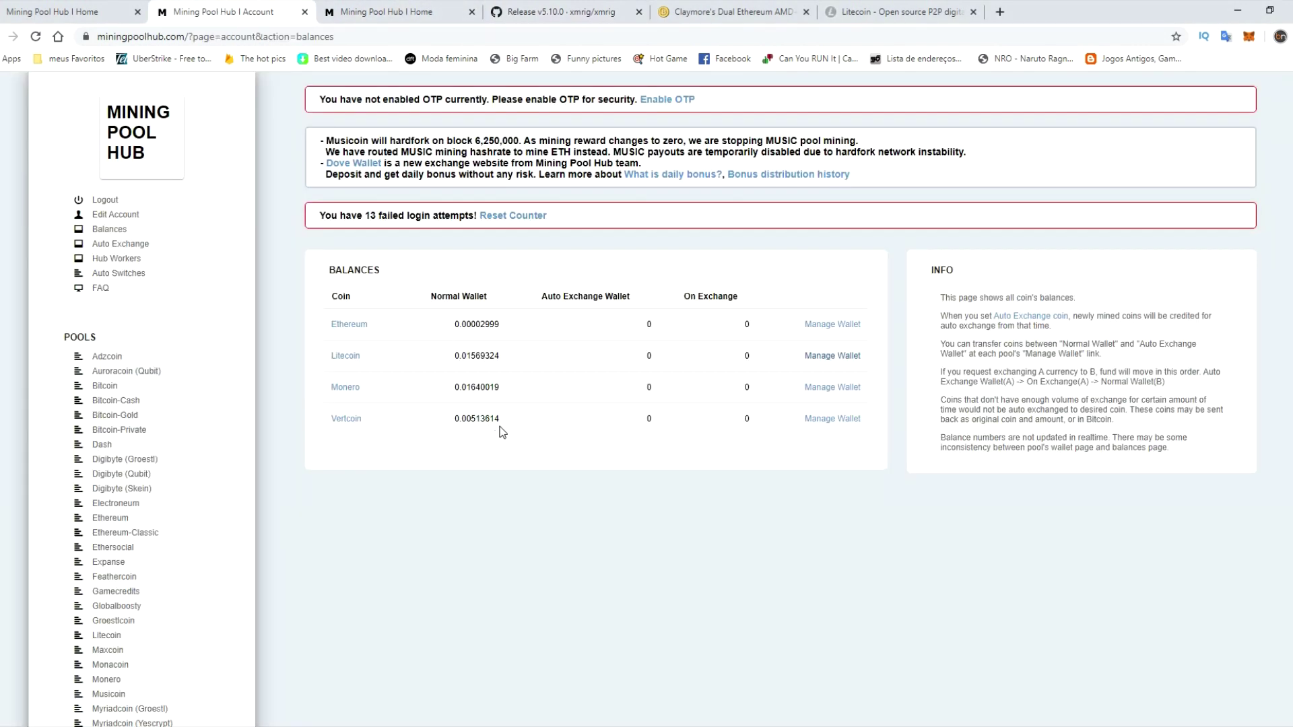